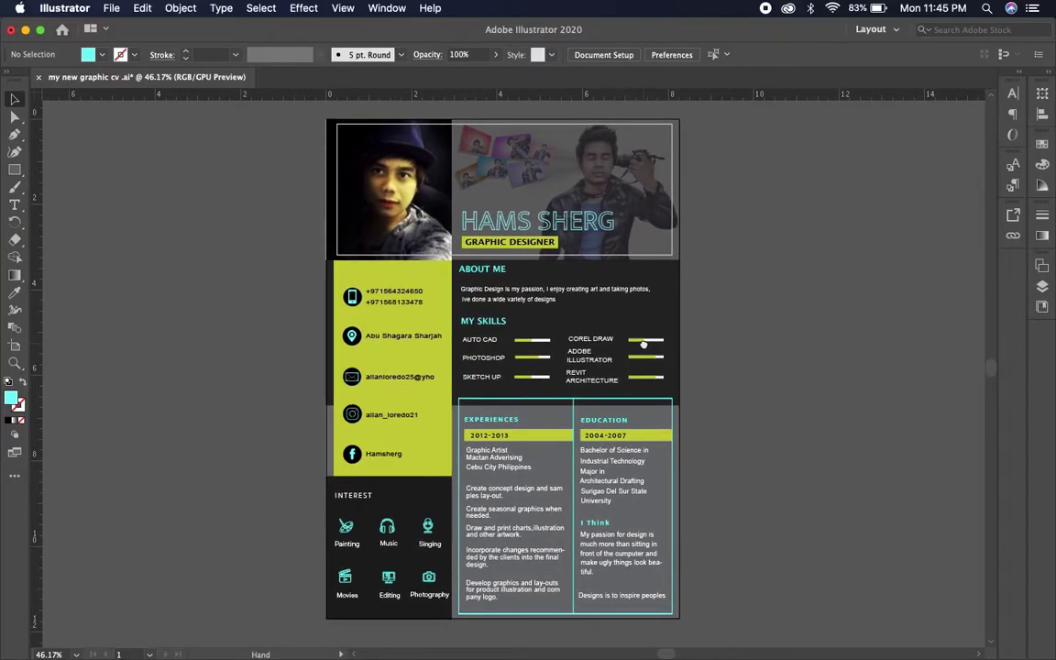
# Step: Draw a second artboard to the right of the finished CV, matching its height
pyautogui.hscroll(5, 509, 367)
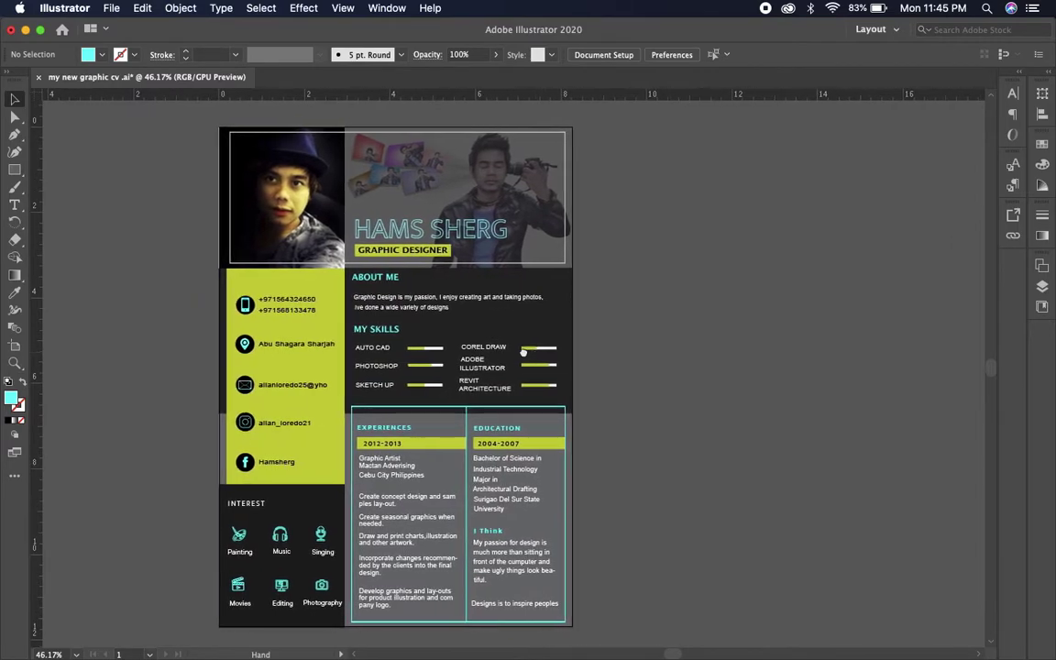
pyautogui.moveTo(469, 344); pyautogui.dragTo(461, 348)
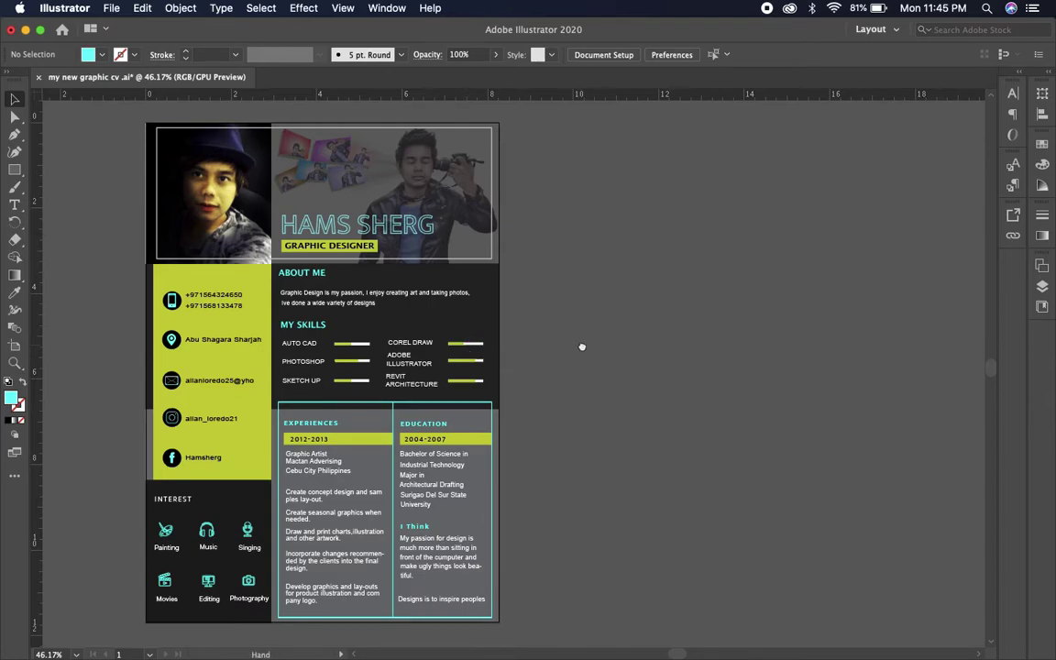
pyautogui.moveTo(582, 347); pyautogui.dragTo(536, 348)
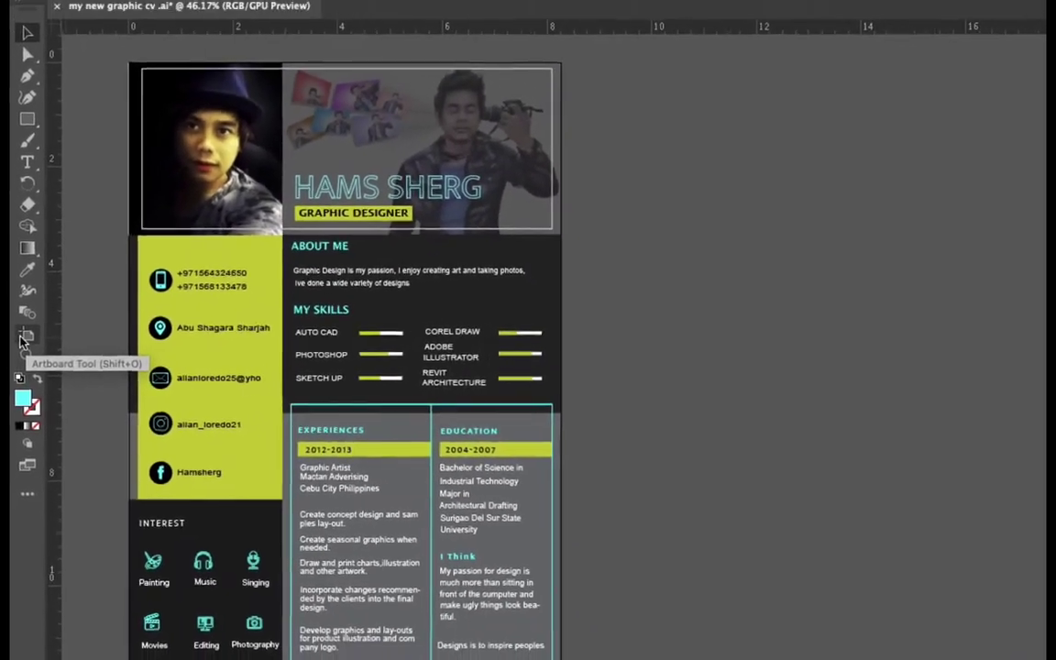
pyautogui.click(15, 349)
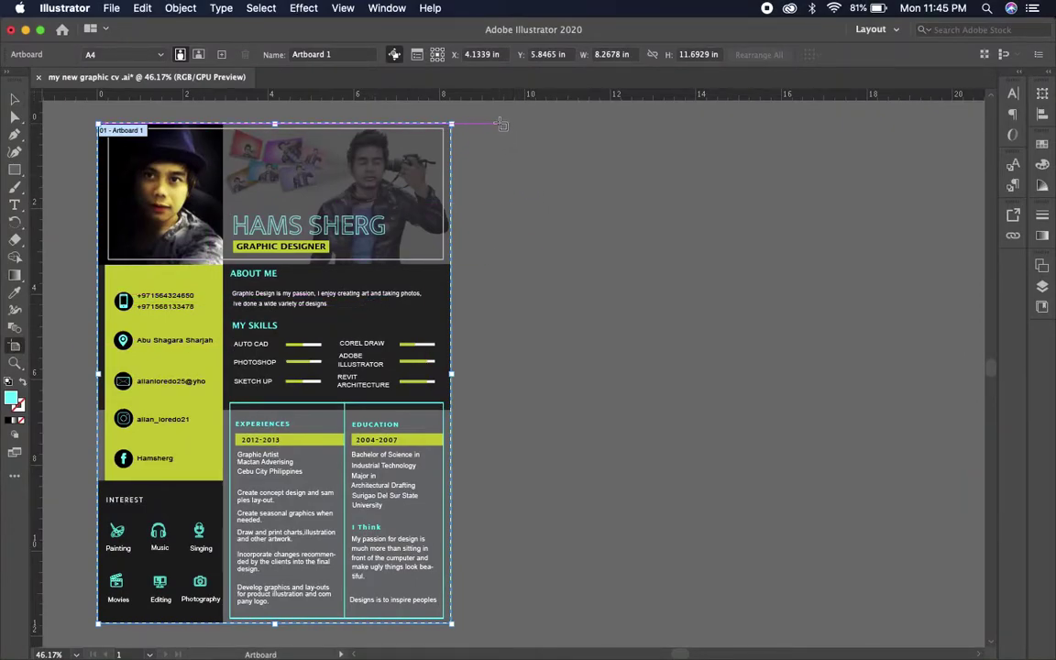
pyautogui.moveTo(500, 123)
pyautogui.mouseDown()
pyautogui.moveTo(856, 539)
pyautogui.moveTo(899, 622)
pyautogui.mouseUp()
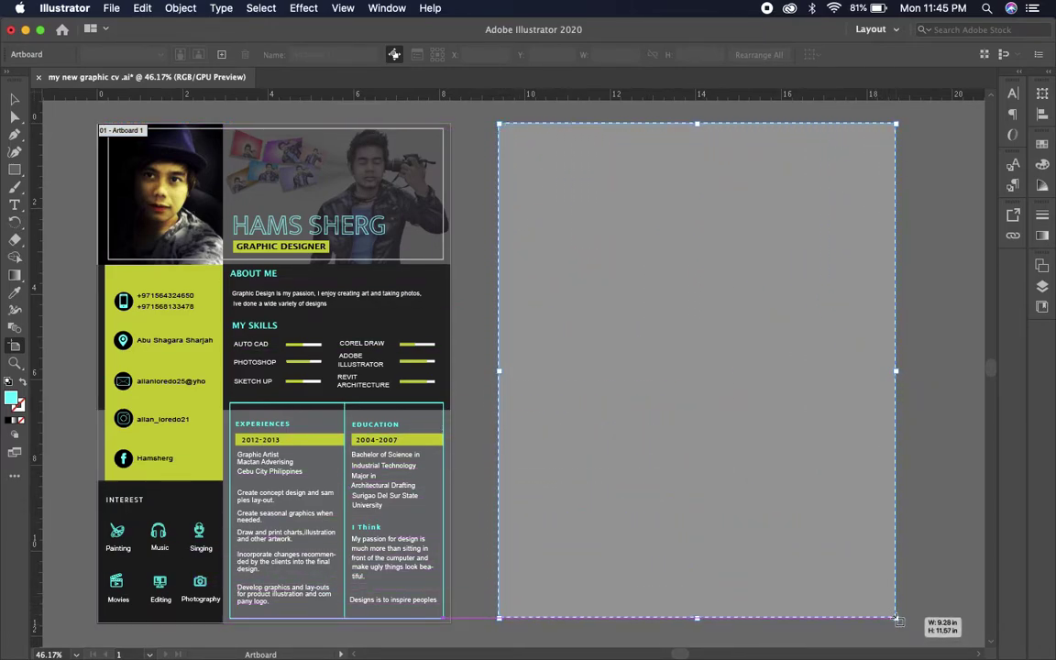
pyautogui.moveTo(898, 621); pyautogui.dragTo(898, 624)
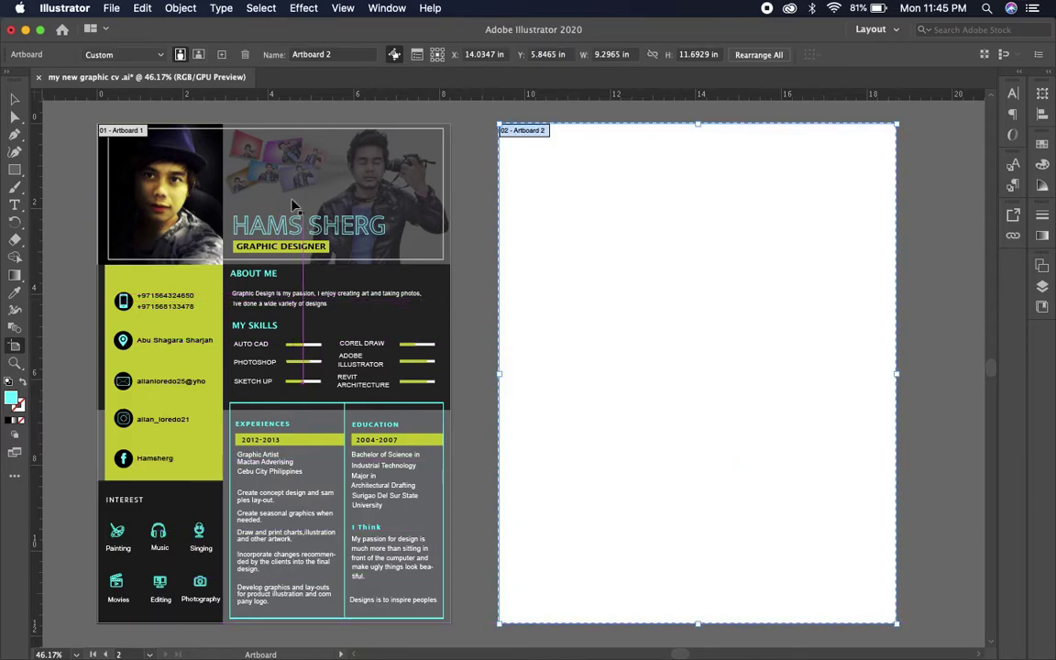
# Step: Set the new artboard to the A4 preset and fit both artboards in view
pyautogui.click(161, 56)
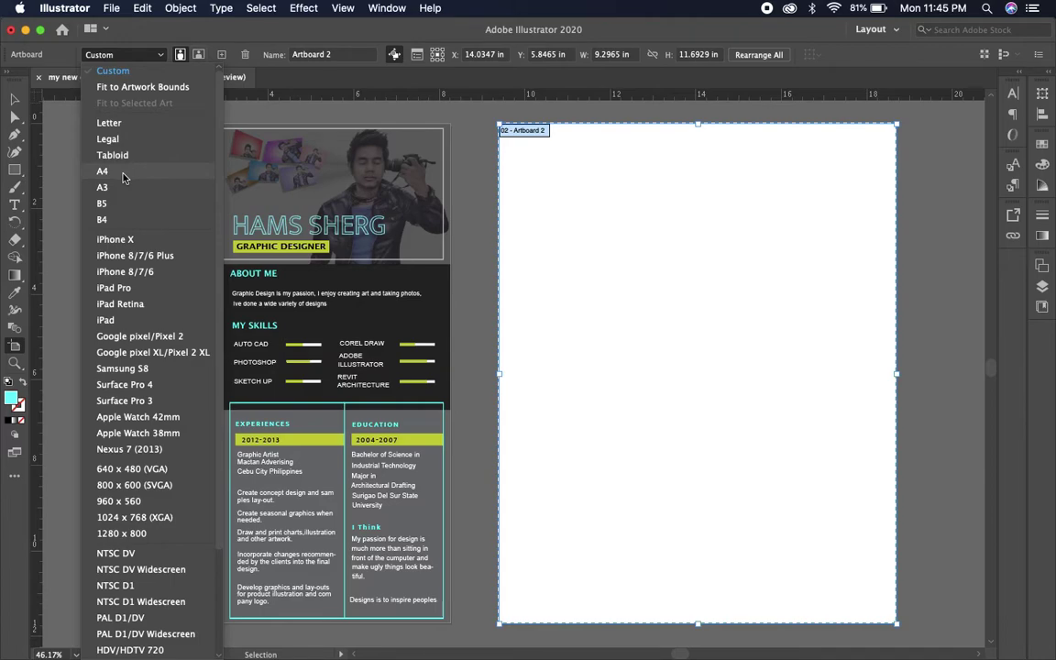
pyautogui.click(126, 173)
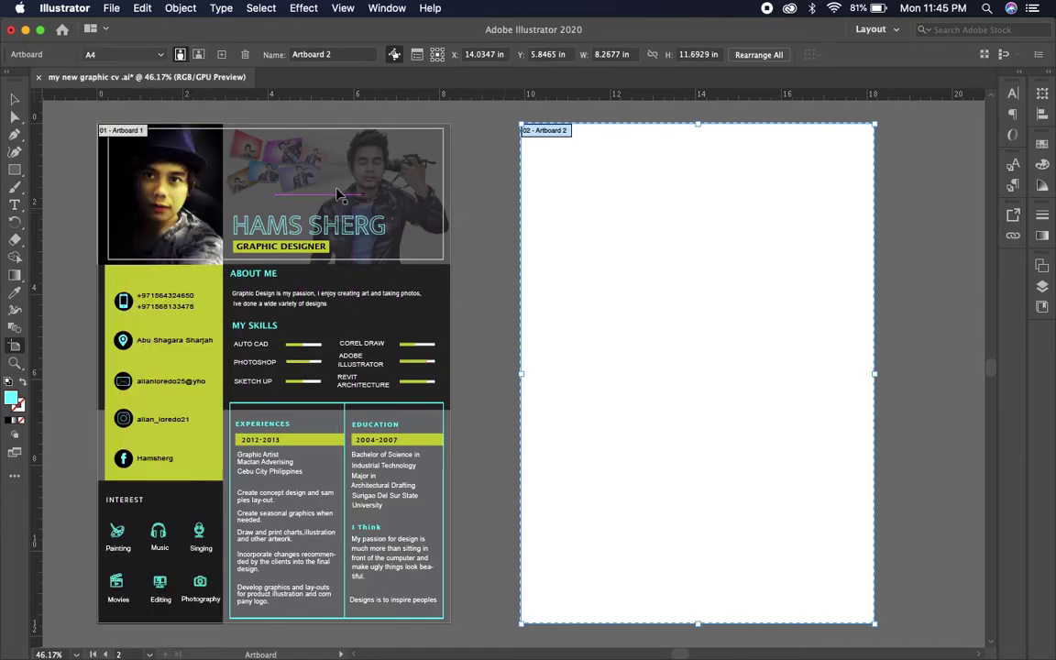
pyautogui.click(20, 99)
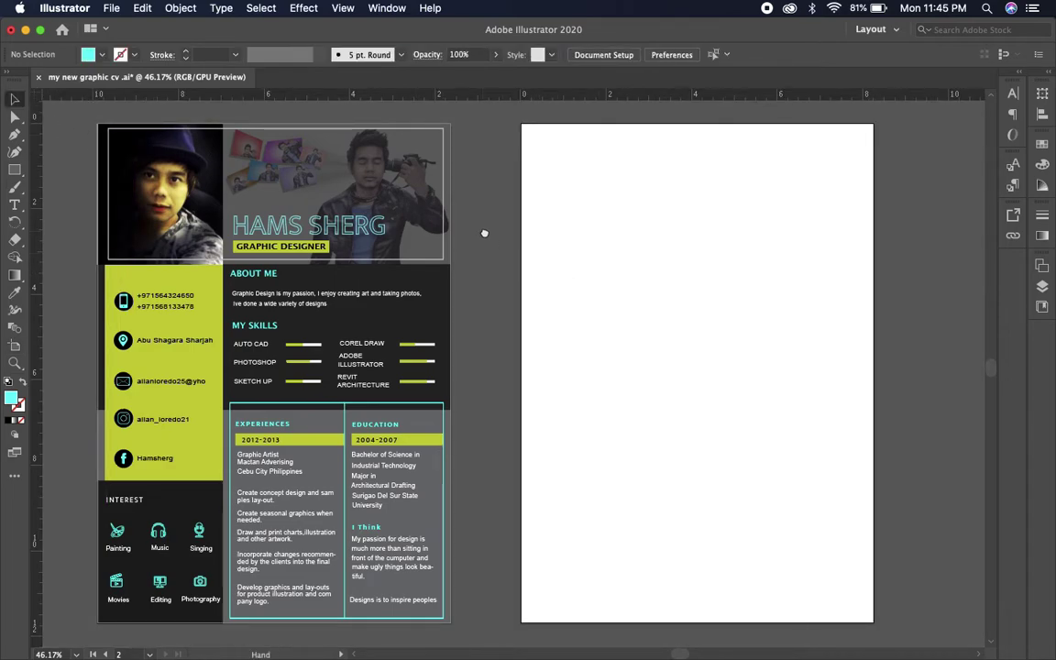
pyautogui.moveTo(484, 233); pyautogui.dragTo(525, 241)
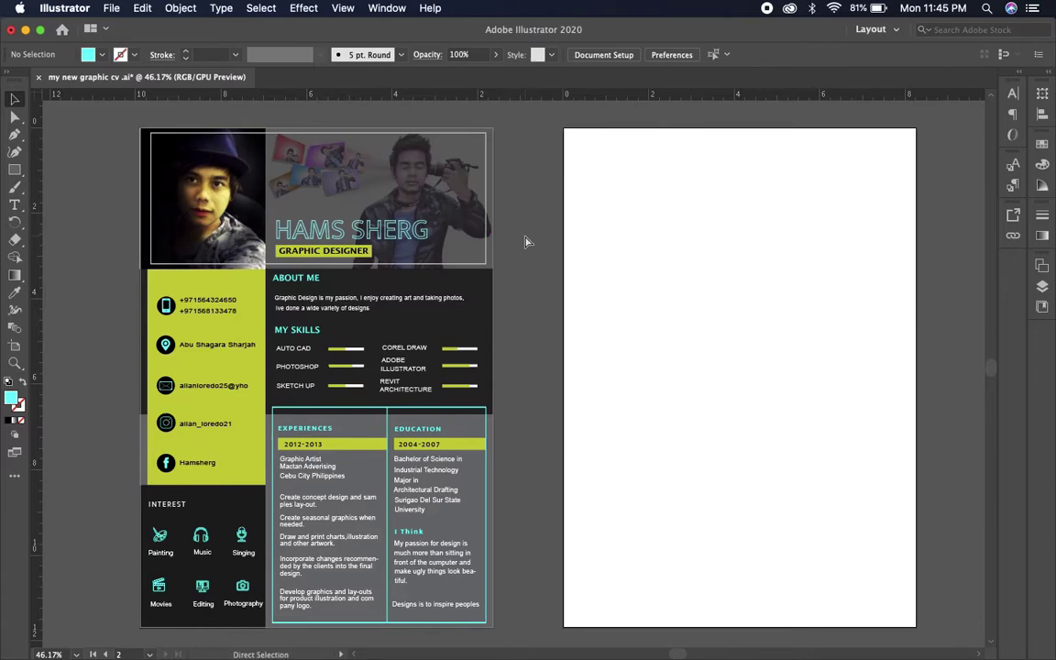
pyautogui.hotkey('ctrl', '-')
# Step: Unlock all CV artwork and draw a full-width cyan band across Artboard 2's middle
pyautogui.moveTo(616, 238); pyautogui.dragTo(607, 236)
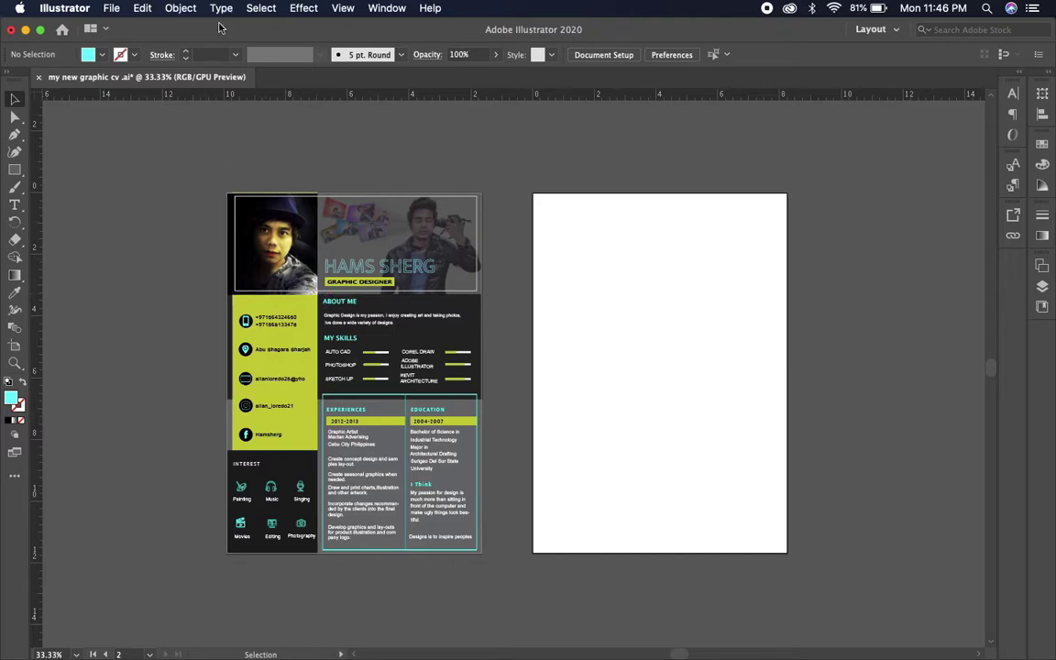
pyautogui.click(181, 7)
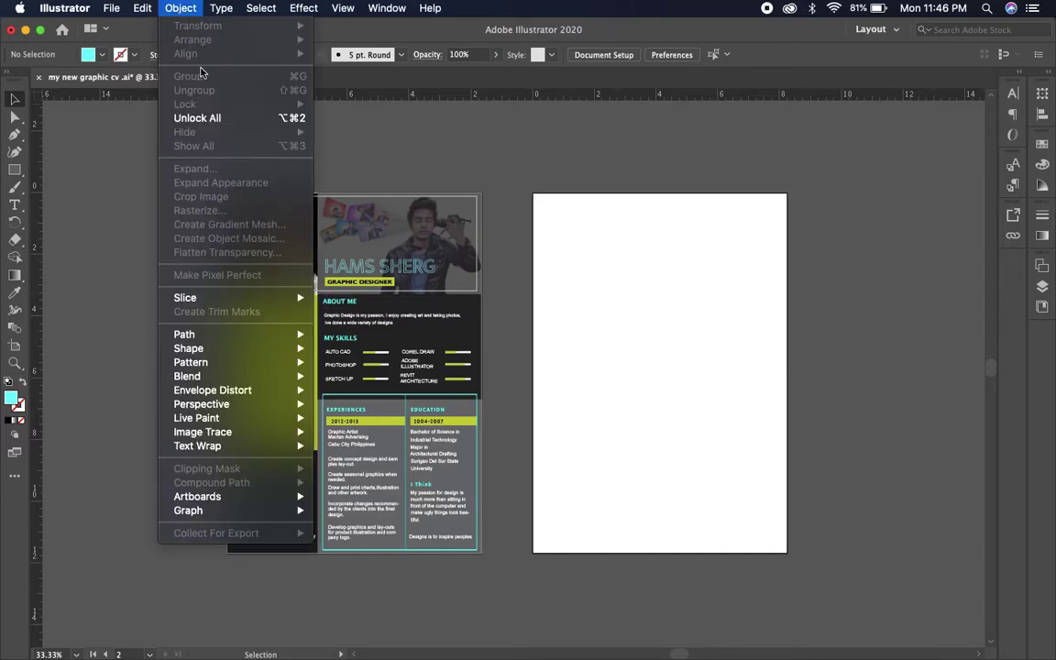
pyautogui.click(194, 117)
pyautogui.click(370, 153)
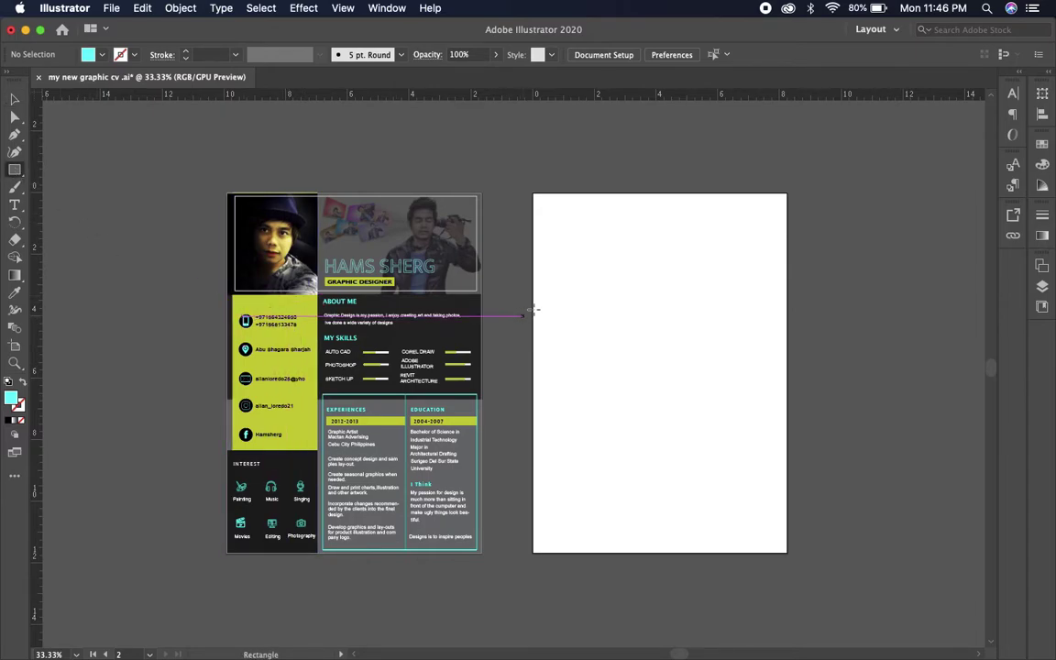
pyautogui.moveTo(532, 294); pyautogui.dragTo(787, 397)
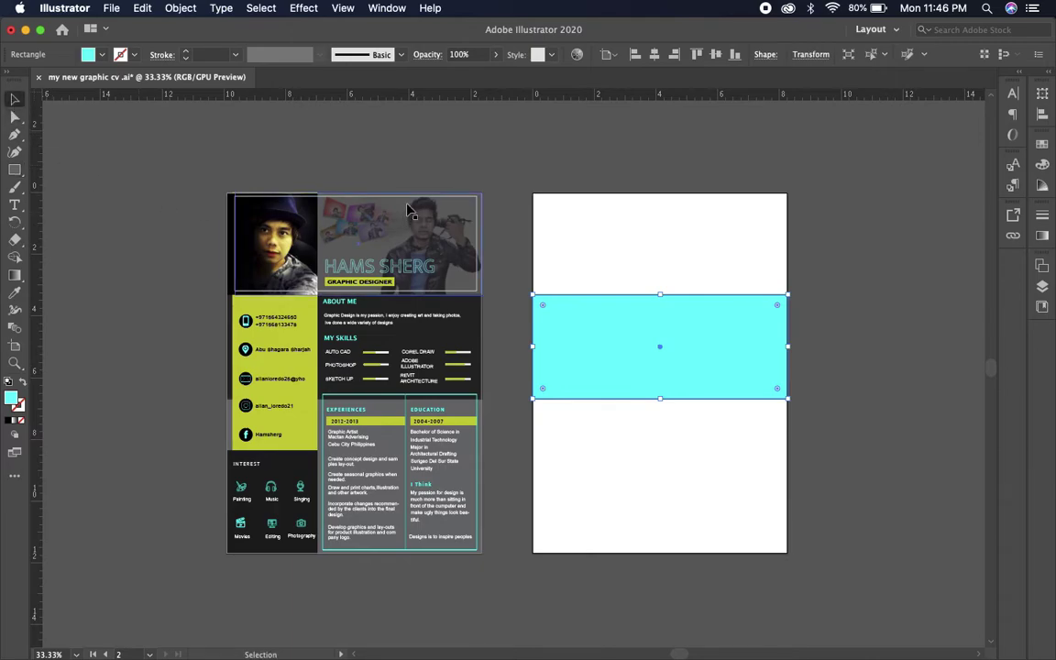
pyautogui.click(411, 159)
# Step: Recolour the cyan band with the CV's dark background colour using the Eyedropper
pyautogui.moveTo(558, 261); pyautogui.dragTo(553, 261)
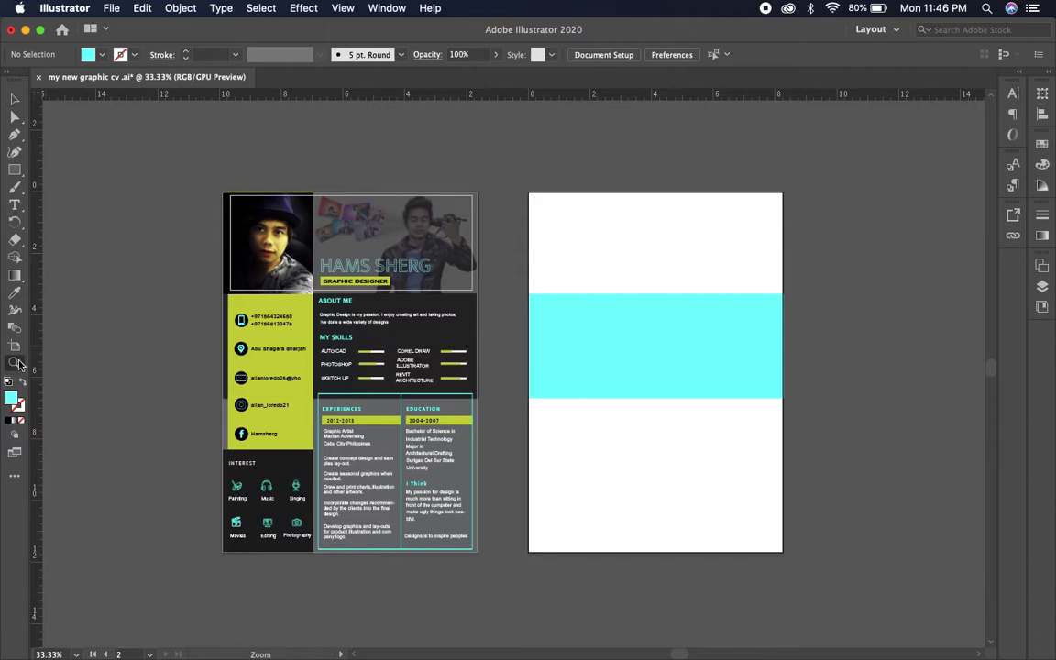
pyautogui.moveTo(503, 298); pyautogui.dragTo(545, 323)
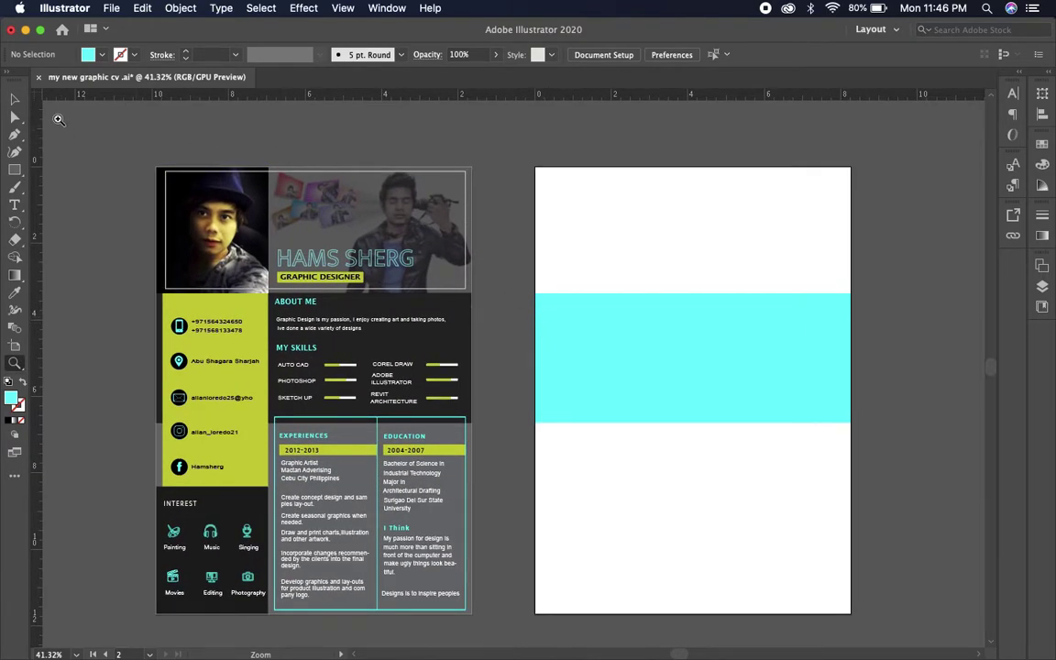
pyautogui.click(550, 357)
pyautogui.press('i')
pyautogui.click(440, 340)
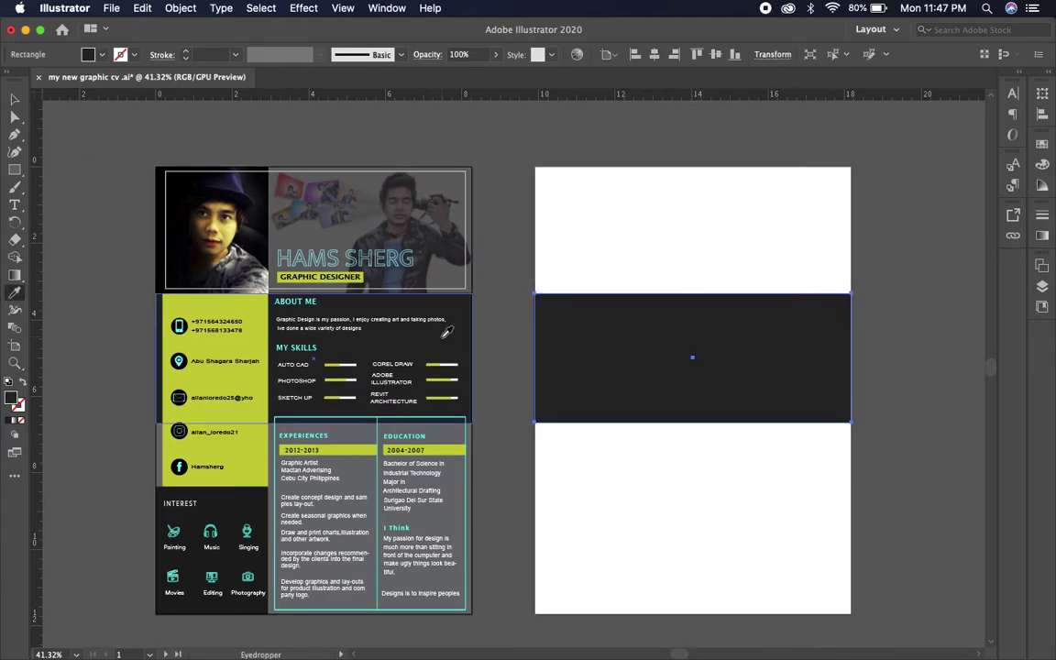
pyautogui.press('v')
pyautogui.click(596, 479)
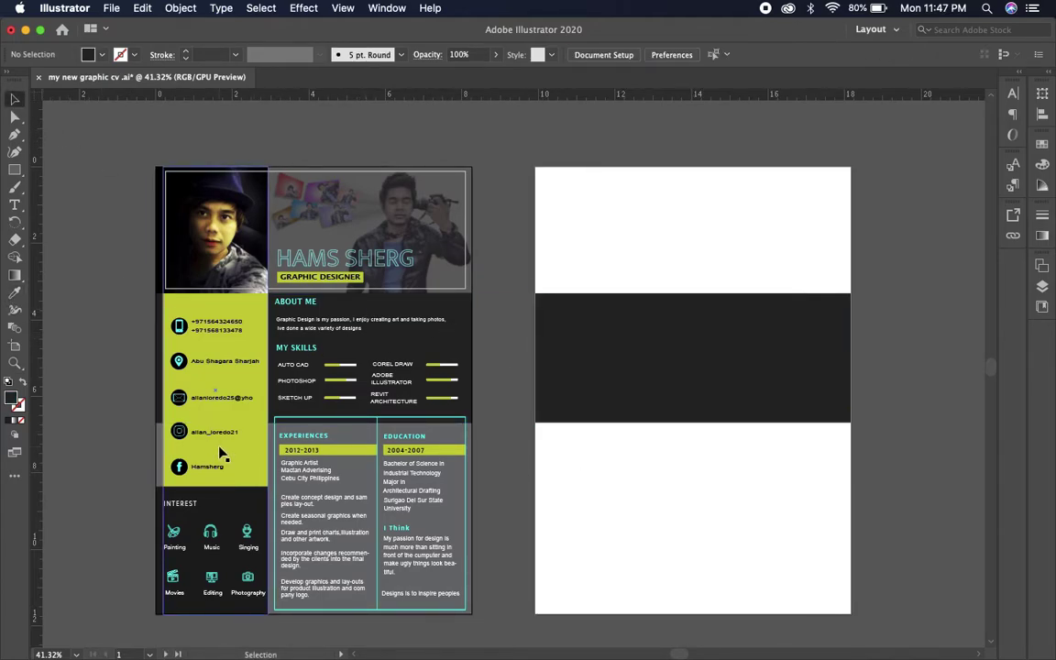
# Step: Add a tall rectangle on Artboard 2 with the sidebar's yellow-green fill
pyautogui.click(15, 170)
pyautogui.moveTo(163, 293); pyautogui.dragTo(269, 489)
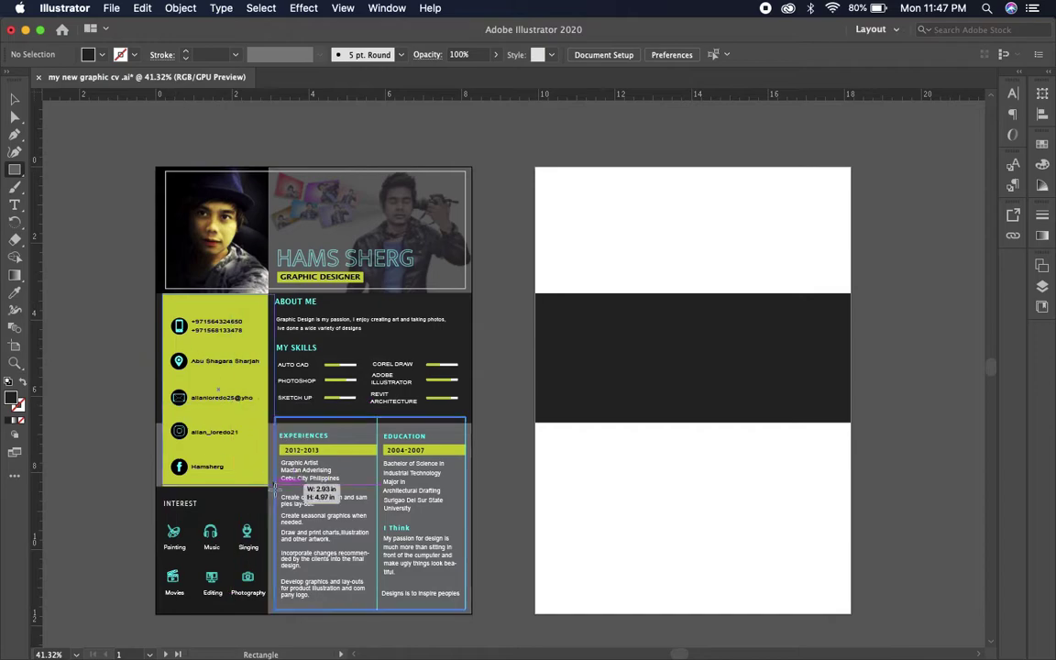
pyautogui.press('v')
pyautogui.moveTo(216, 323); pyautogui.dragTo(595, 300)
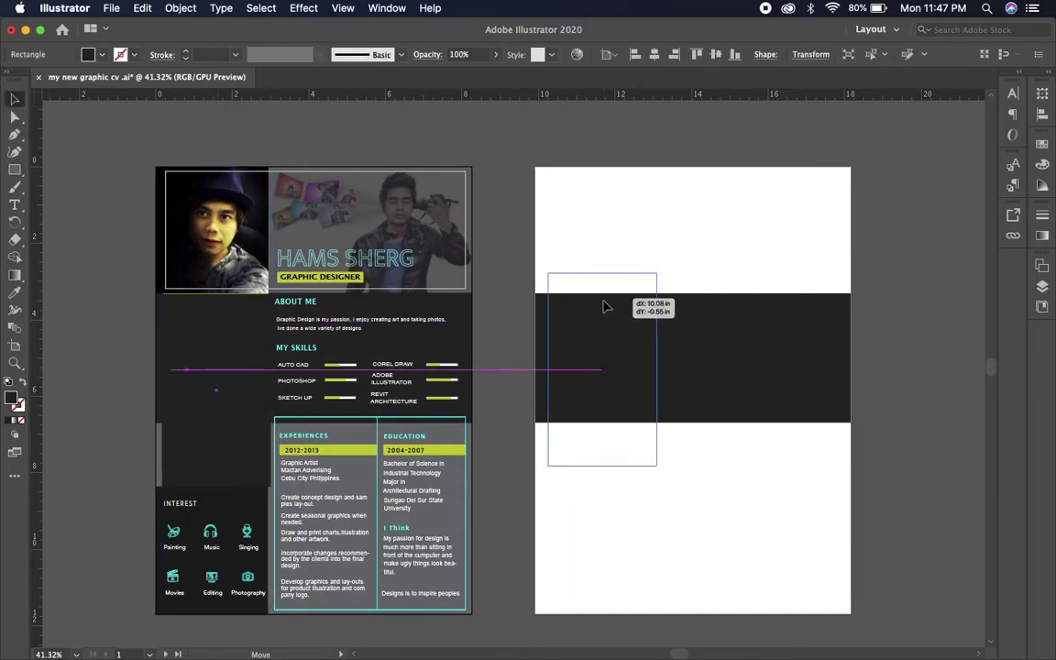
pyautogui.click(15, 291)
pyautogui.click(217, 376)
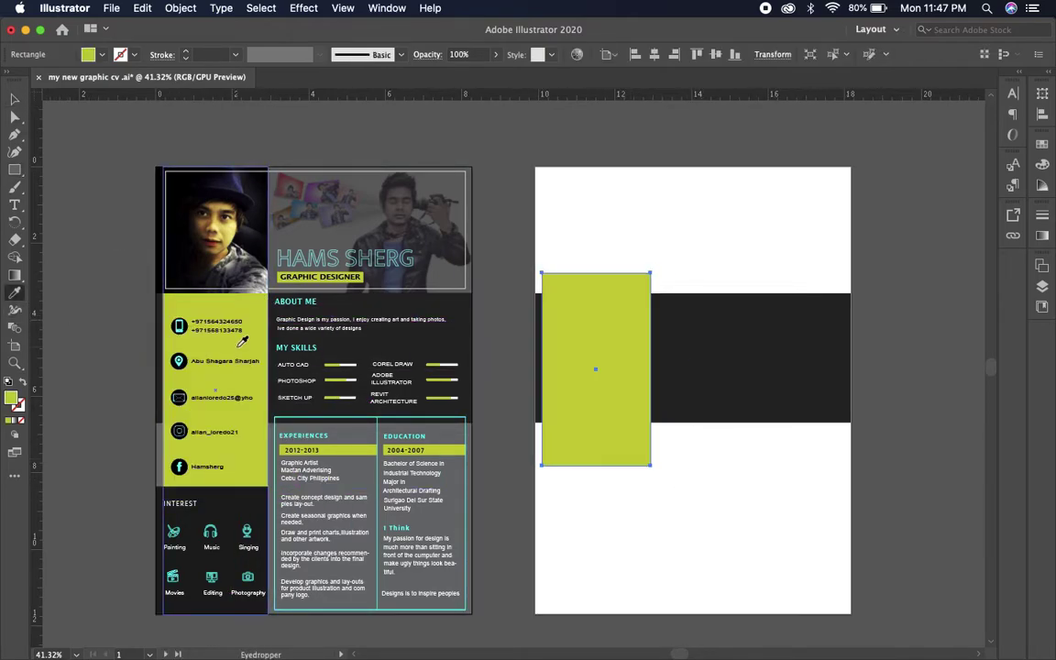
pyautogui.press('v')
pyautogui.click(678, 561)
# Step: Add a dark rectangle below the yellow-green column, reaching the artboard's left edge
pyautogui.scroll(-2, 680, 523)
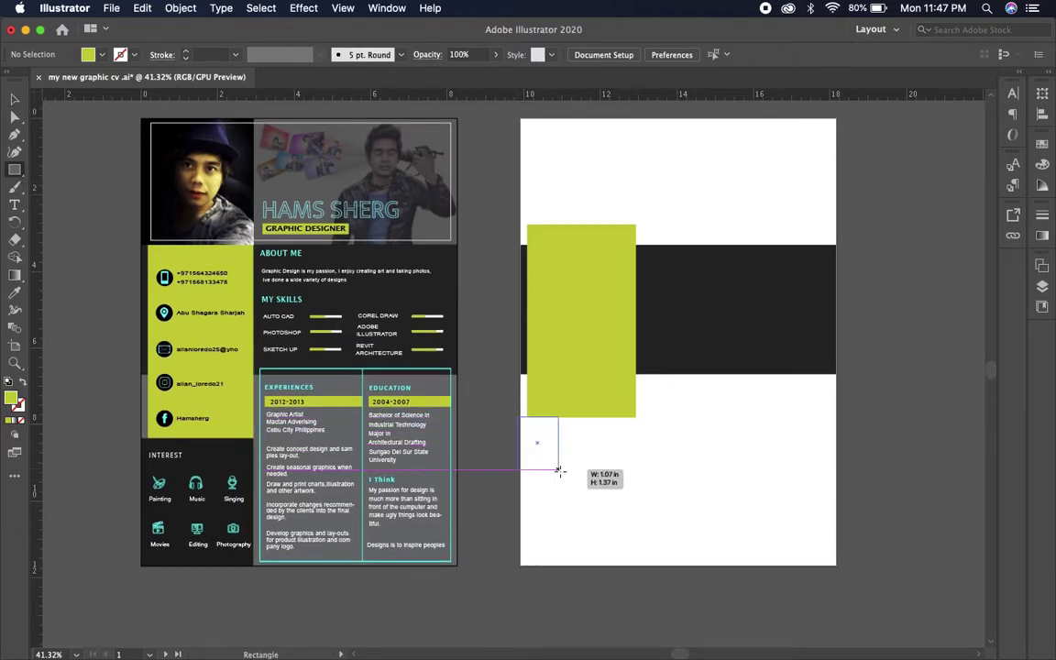
pyautogui.moveTo(558, 470); pyautogui.dragTo(639, 570)
pyautogui.press('v')
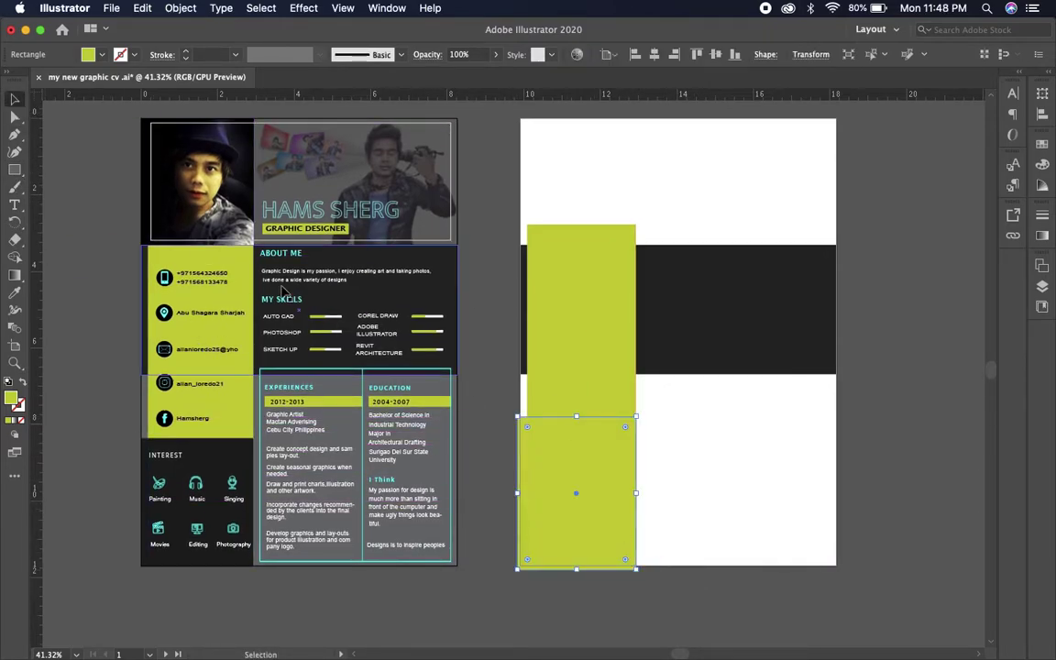
pyautogui.moveTo(520, 495); pyautogui.dragTo(521, 496)
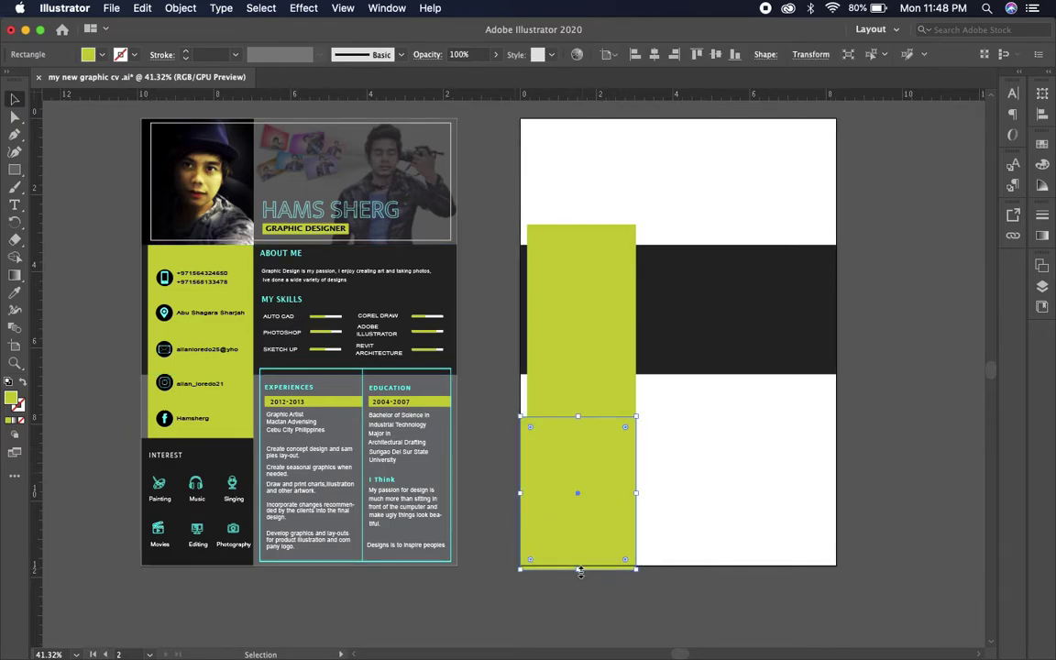
pyautogui.press('i')
pyautogui.click(197, 463)
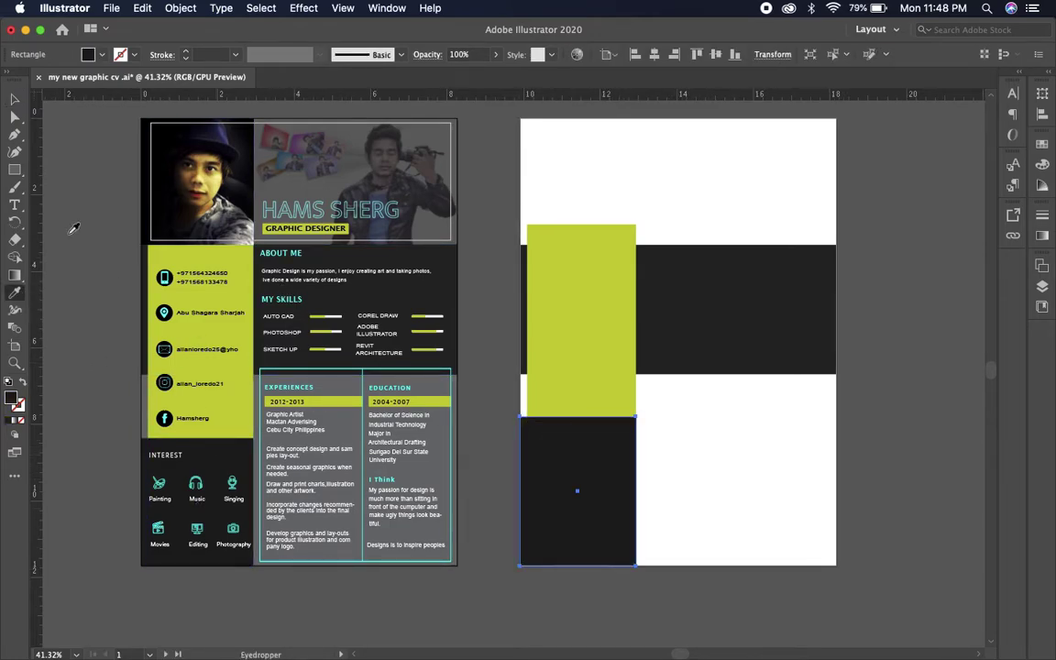
# Step: Lower the yellow-green column's top edge down to the dark band
pyautogui.click(577, 248)
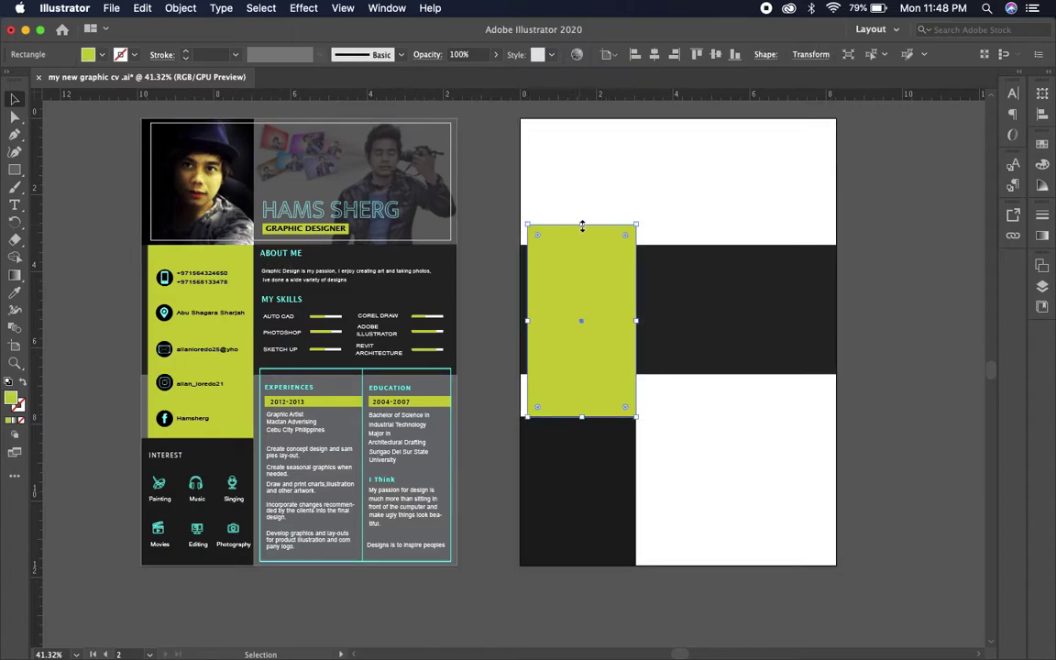
pyautogui.moveTo(581, 225); pyautogui.dragTo(582, 245)
pyautogui.click(838, 449)
pyautogui.moveTo(784, 358); pyautogui.dragTo(769, 343)
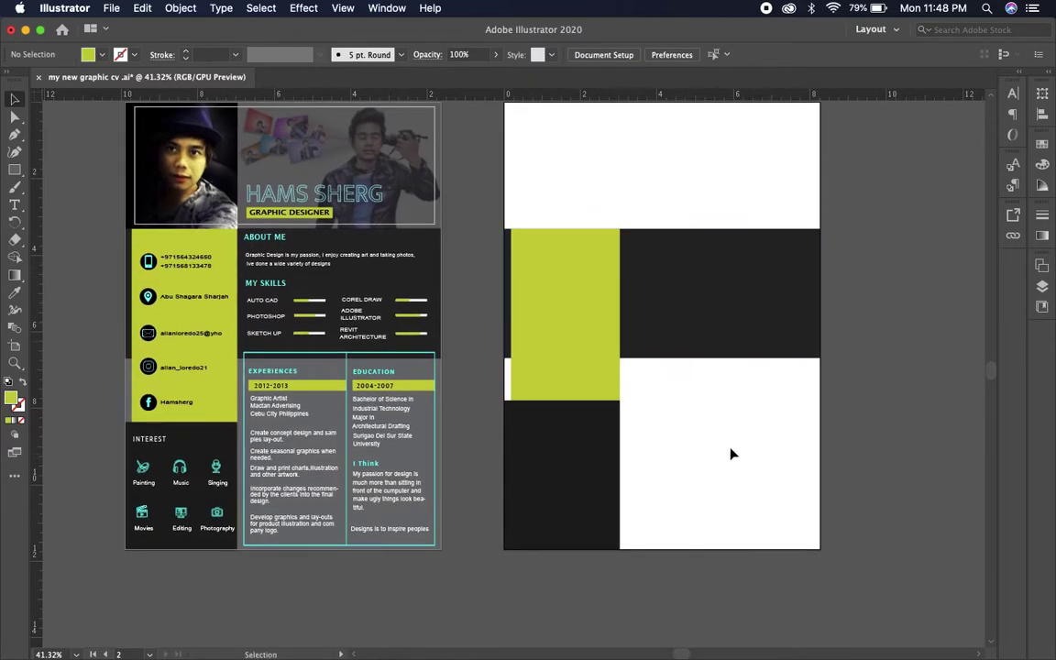
pyautogui.click(445, 490)
# Step: Cover the artboard's lower half with a grey rectangle sent behind the other shapes
pyautogui.click(15, 170)
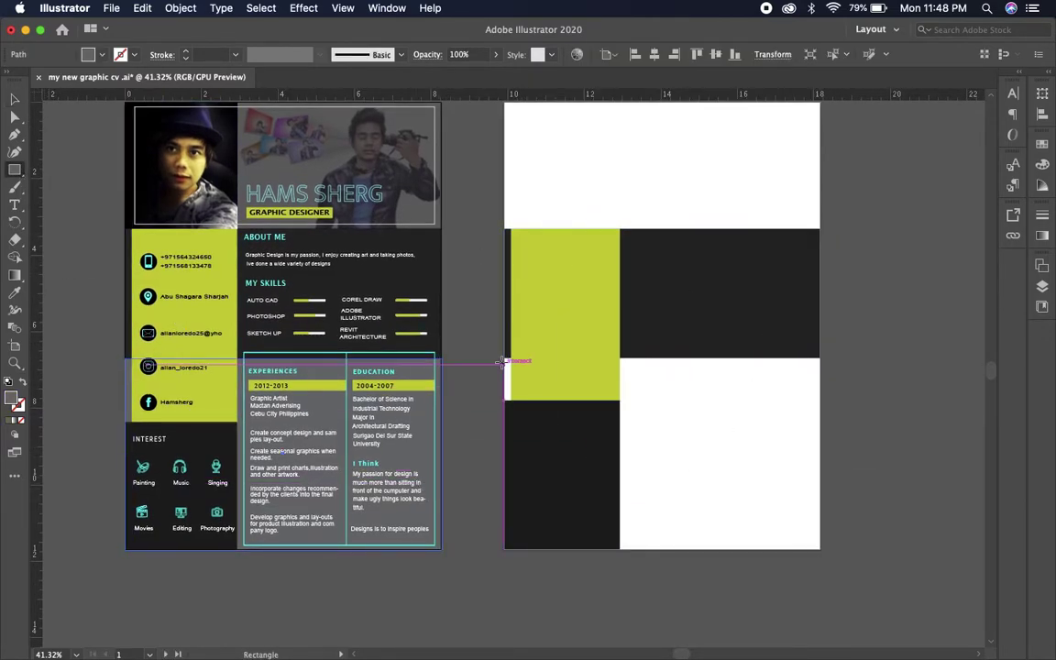
pyautogui.moveTo(504, 359); pyautogui.dragTo(820, 549)
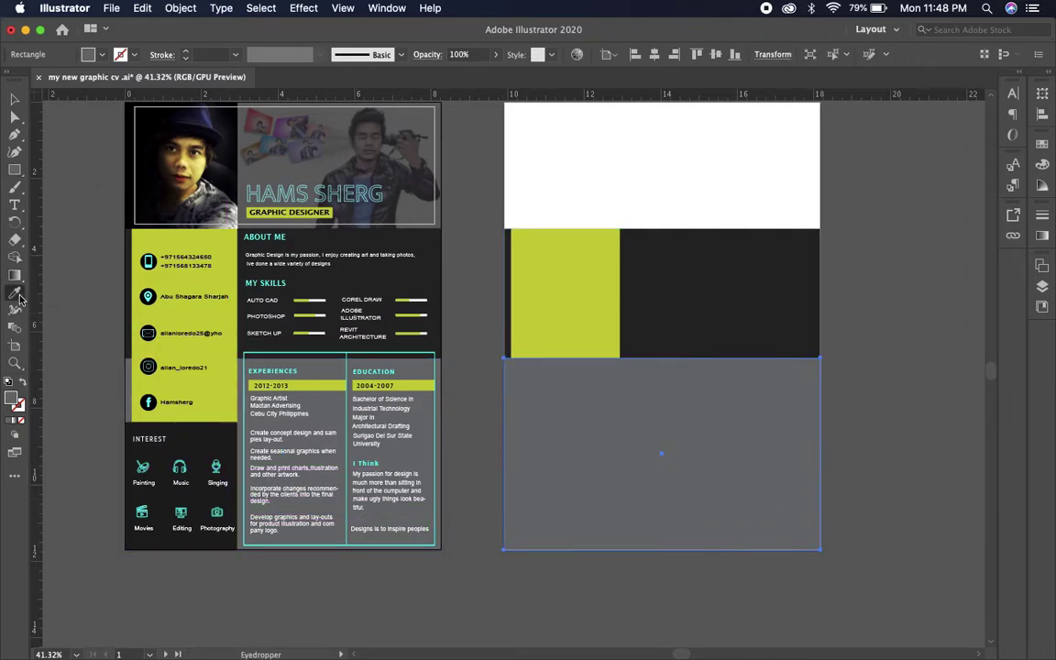
pyautogui.click(14, 99)
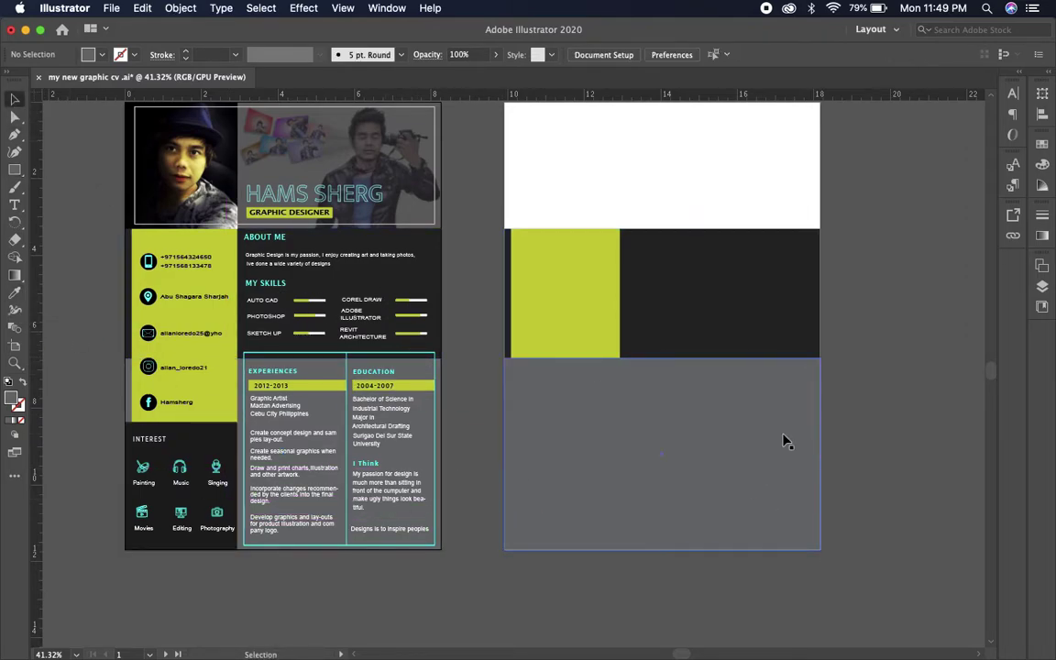
pyautogui.rightClick(750, 453)
pyautogui.moveTo(782, 590)
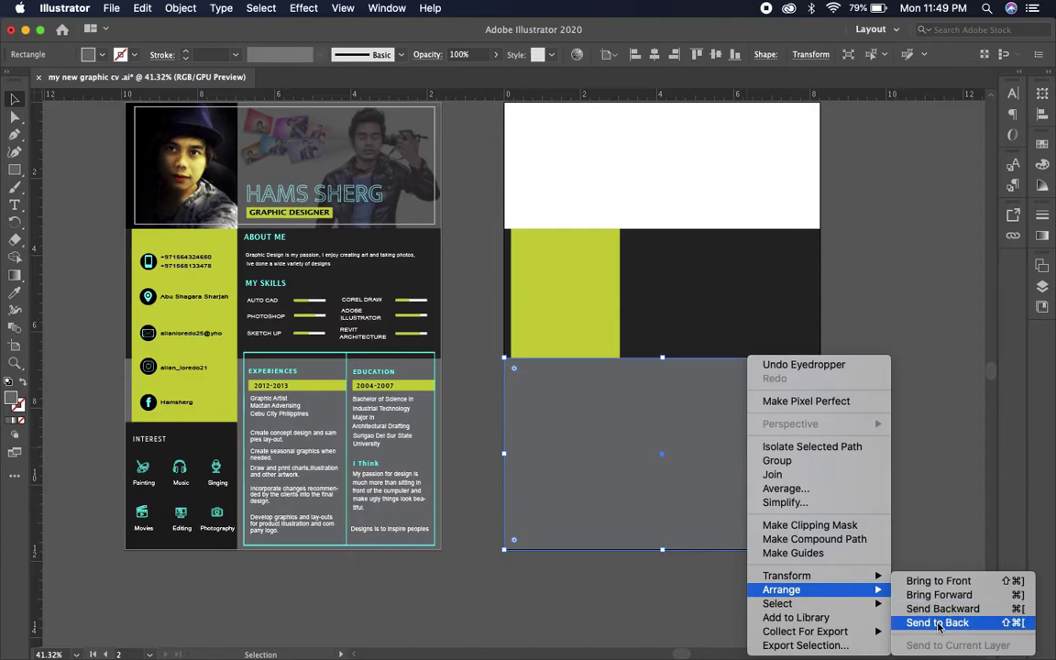
pyautogui.click(937, 623)
pyautogui.click(851, 443)
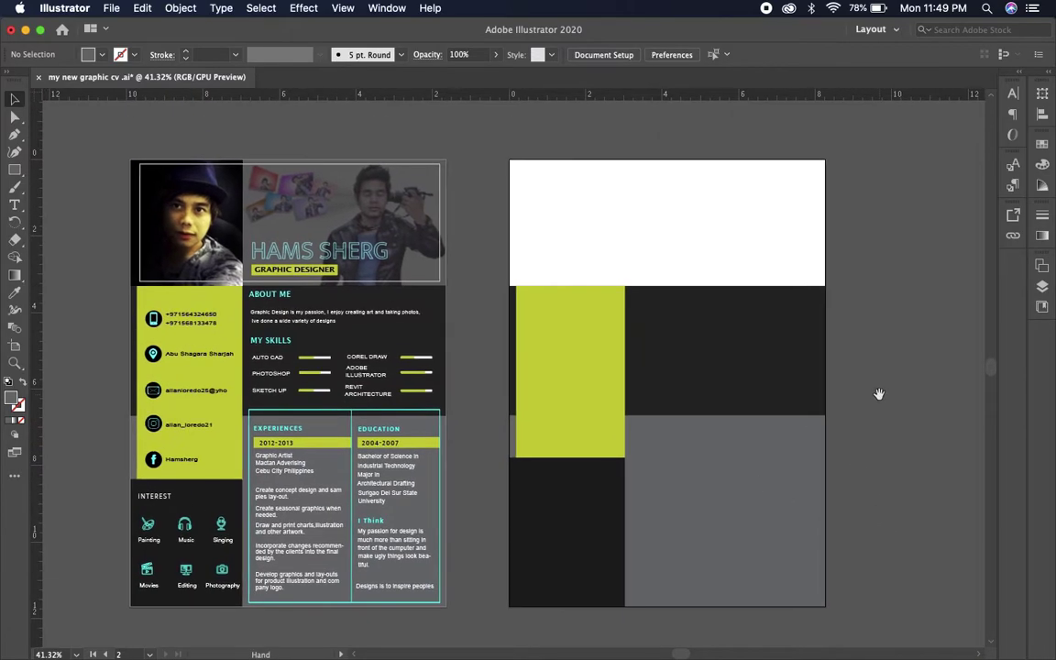
# Step: Move the face photo into the second artboard's top-left corner
pyautogui.hscroll(-6, 467, 309)
pyautogui.hscroll(-4, 478, 294)
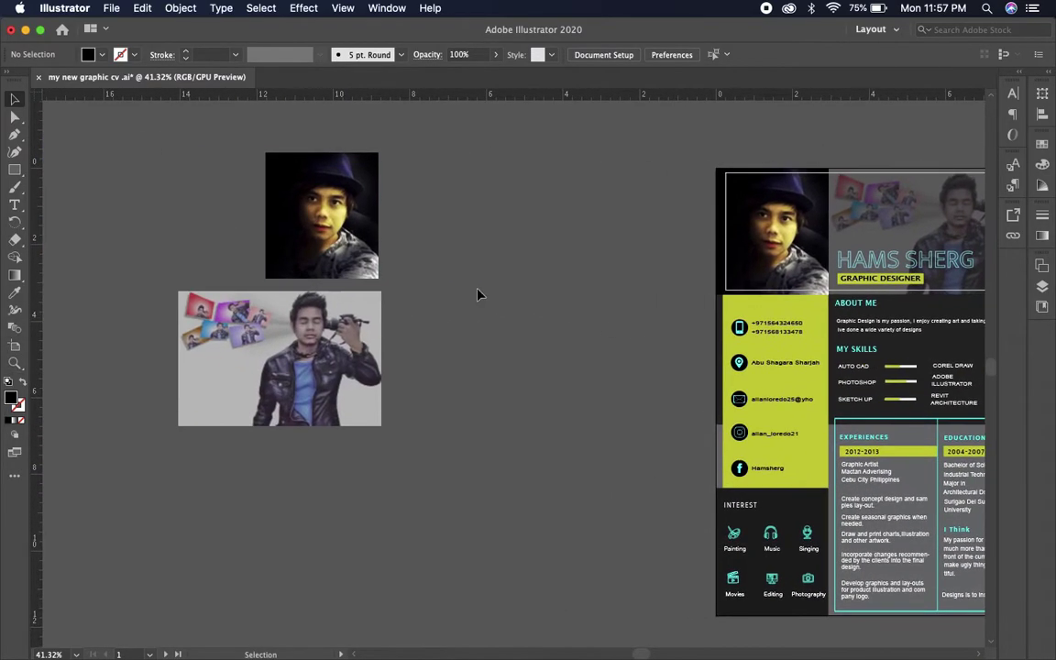
pyautogui.moveTo(342, 234); pyautogui.dragTo(658, 249)
pyautogui.hscroll(3, 745, 170)
pyautogui.scroll(2, 745, 170)
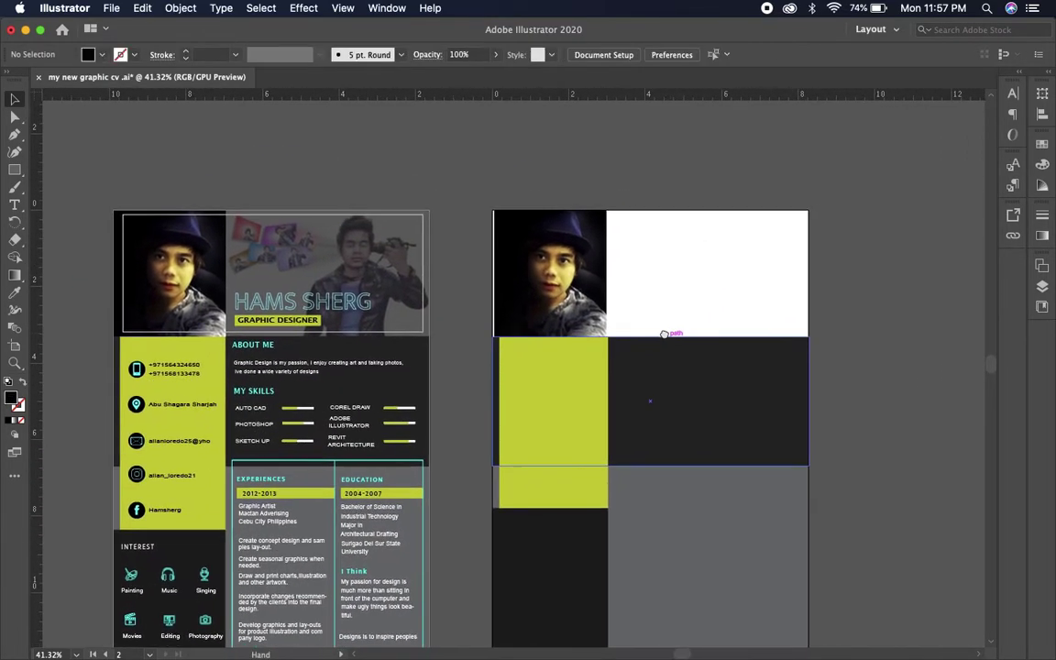
# Step: Use a horizontal guide to shorten the dark block and extend the yellow-green column down
pyautogui.click(613, 420)
pyautogui.scroll(-2, 614, 420)
pyautogui.click(549, 495)
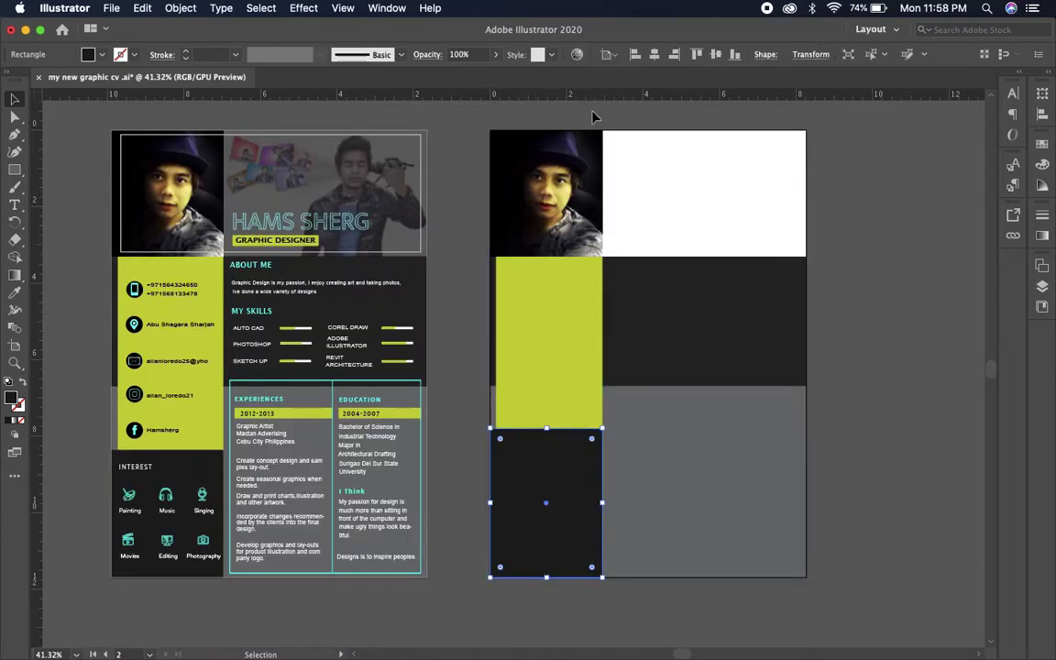
pyautogui.moveTo(618, 444); pyautogui.dragTo(624, 451)
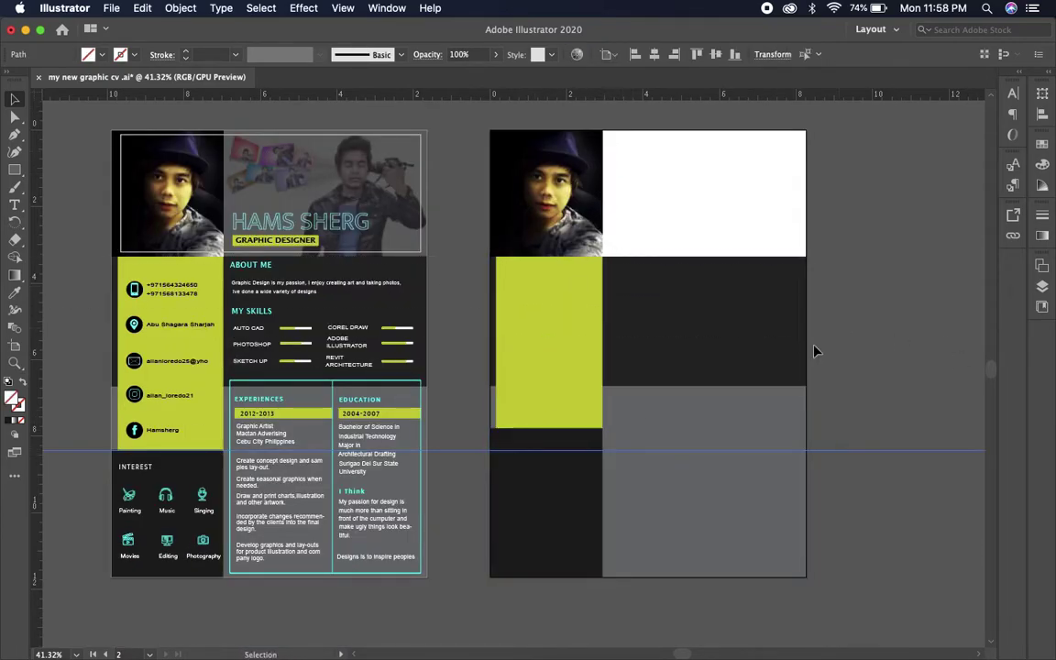
pyautogui.moveTo(547, 428); pyautogui.dragTo(550, 450)
pyautogui.click(874, 420)
pyautogui.click(587, 424)
pyautogui.click(732, 459)
pyautogui.moveTo(731, 450); pyautogui.dragTo(724, 117)
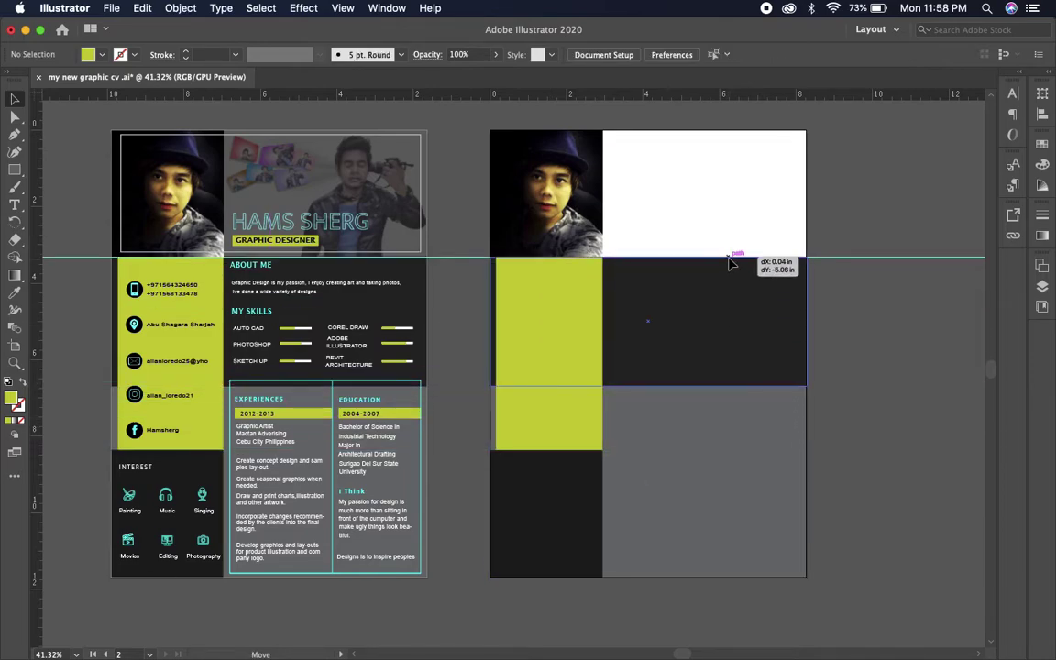
pyautogui.scroll(2, 852, 123)
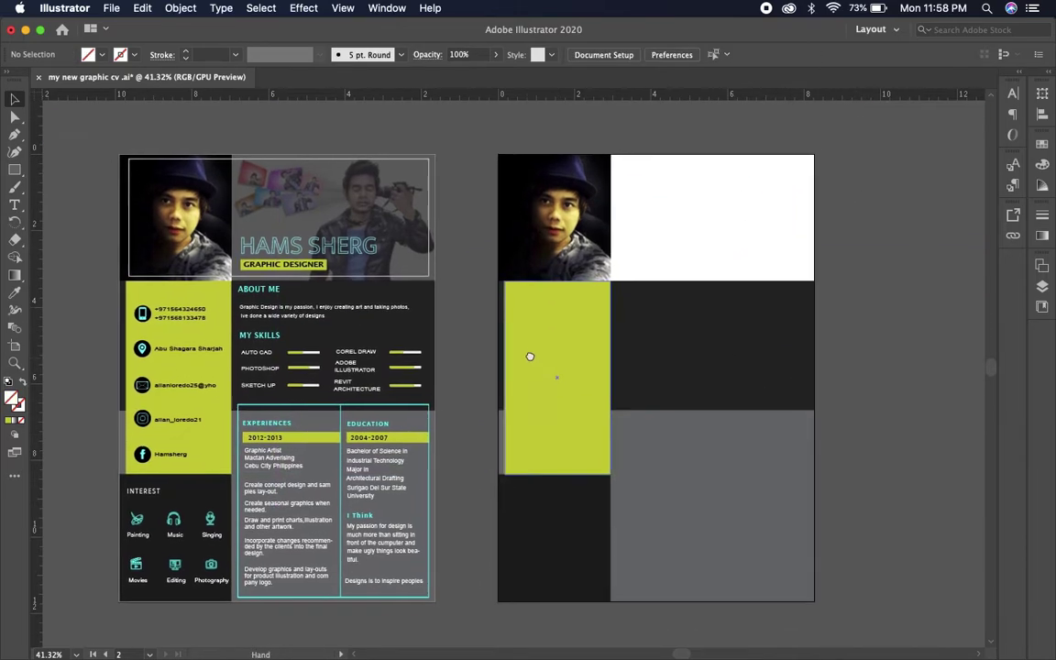
# Step: Bring the loose camera photo up above the second artboard
pyautogui.press('z')
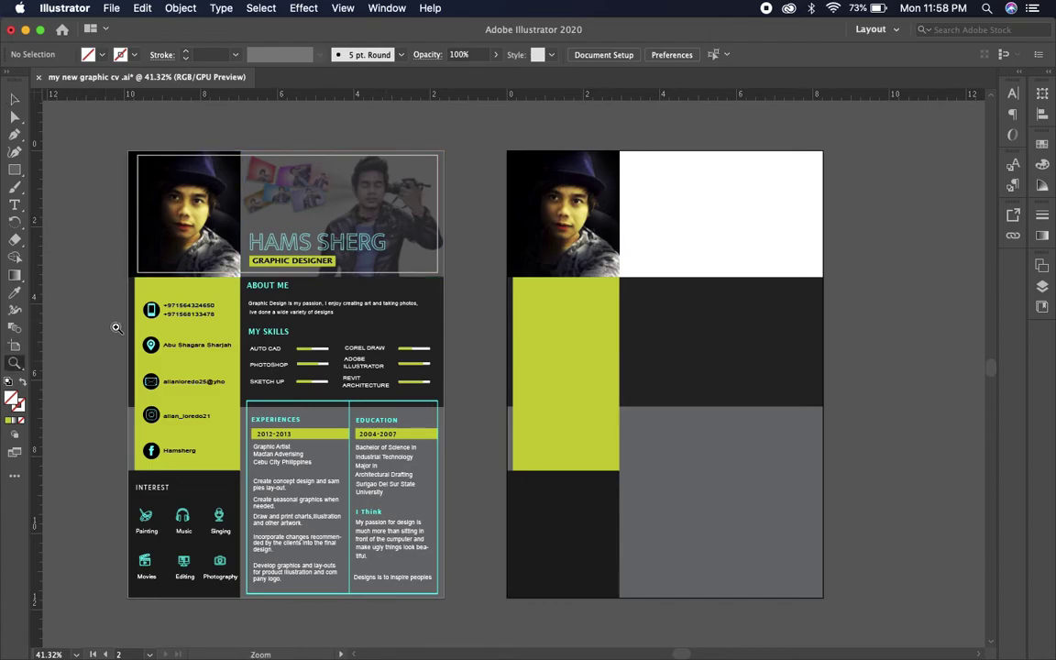
pyautogui.moveTo(346, 416); pyautogui.dragTo(228, 367)
pyautogui.hscroll(-3, 689, 655)
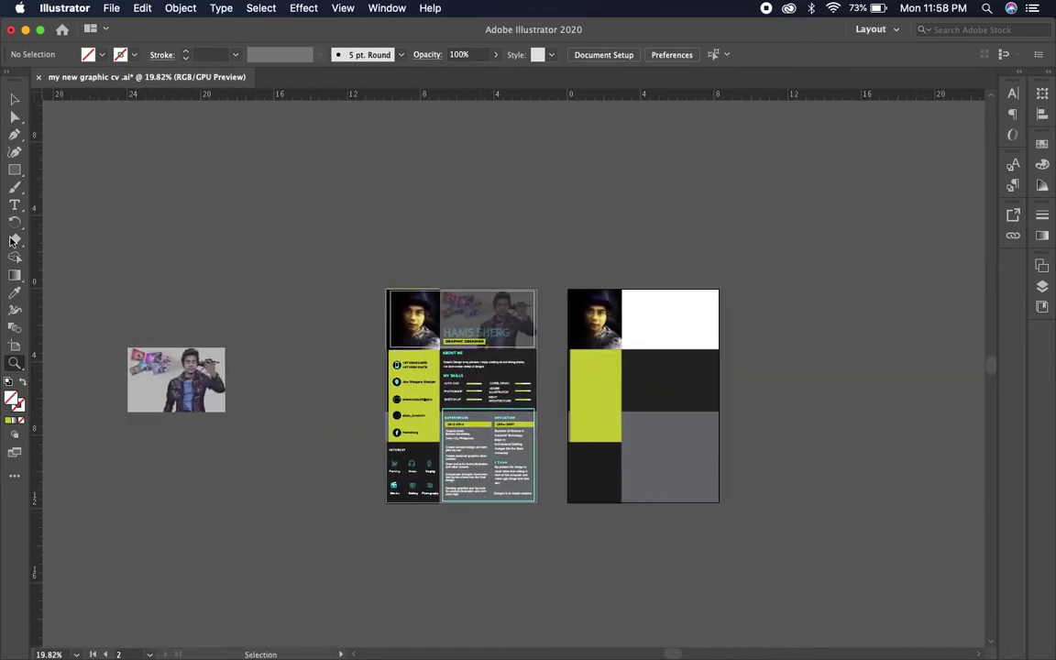
pyautogui.press('v')
pyautogui.moveTo(156, 332); pyautogui.dragTo(662, 223)
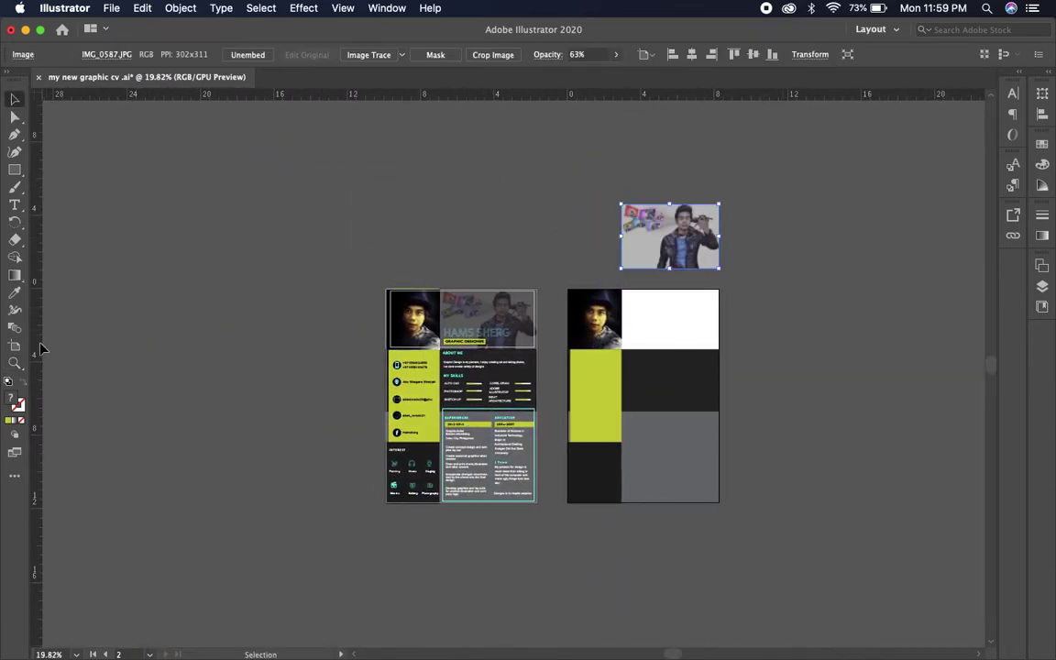
pyautogui.moveTo(15, 328); pyautogui.dragTo(109, 332)
pyautogui.moveTo(592, 260); pyautogui.dragTo(757, 388)
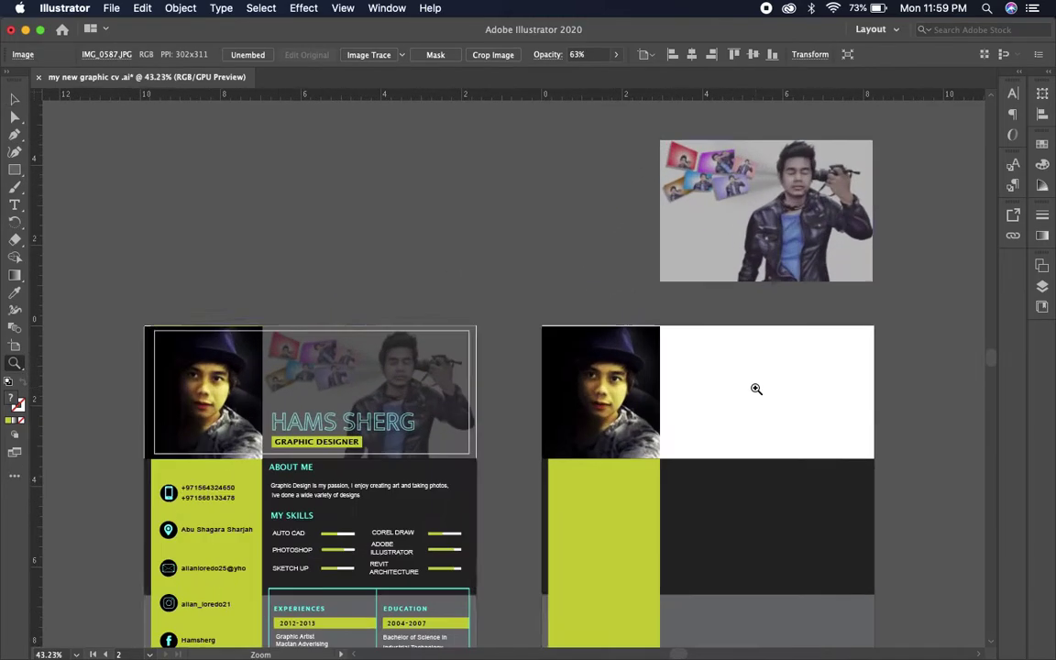
pyautogui.hscroll(3, 757, 389)
pyautogui.scroll(-3, 533, 291)
# Step: Place and scale the camera photo to fill the white header beside the face photo
pyautogui.press('v')
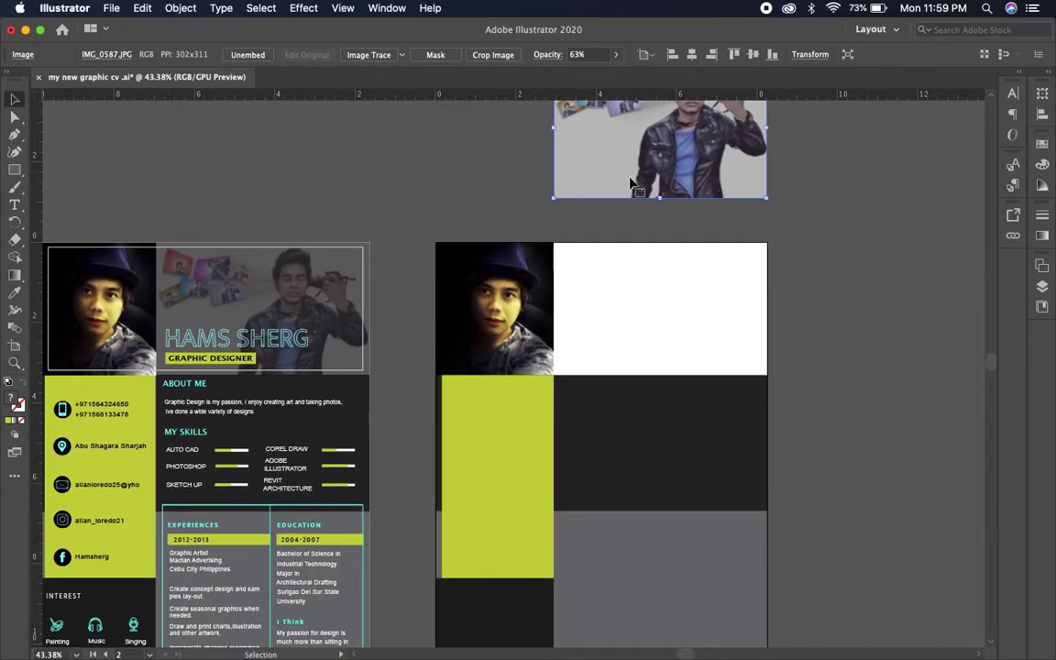
pyautogui.moveTo(573, 145); pyautogui.dragTo(573, 322)
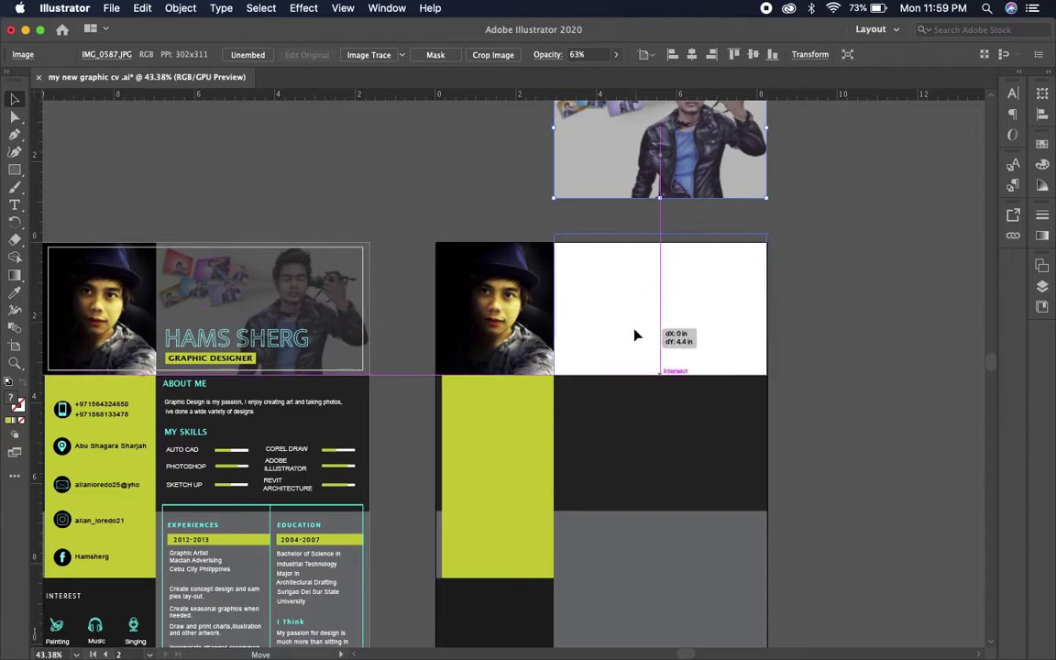
pyautogui.moveTo(771, 235); pyautogui.dragTo(755, 243)
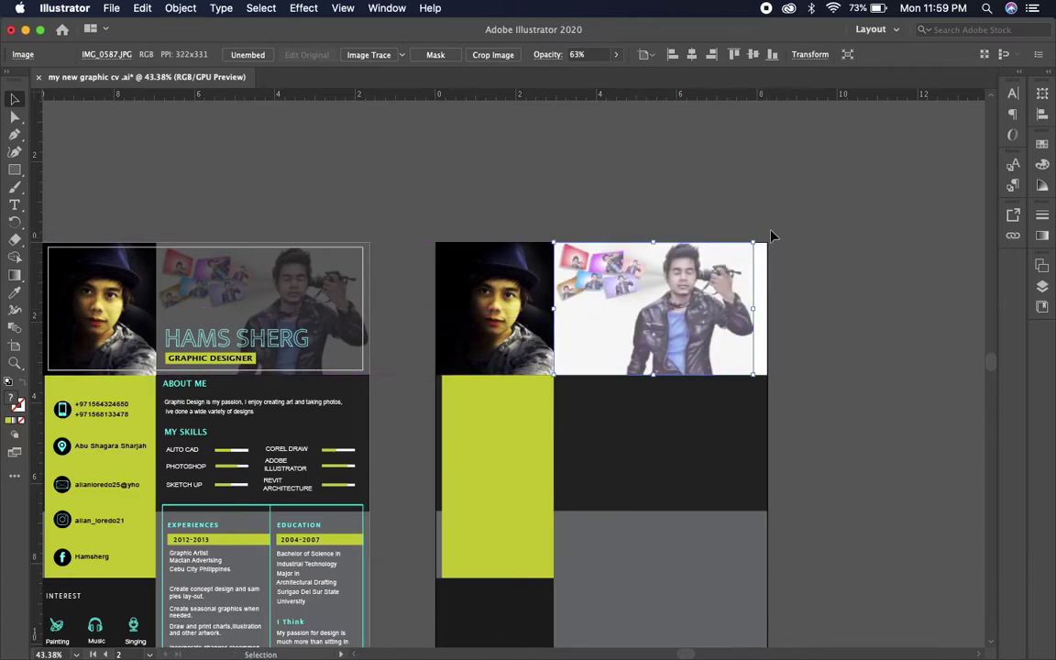
pyautogui.moveTo(609, 264); pyautogui.dragTo(623, 264)
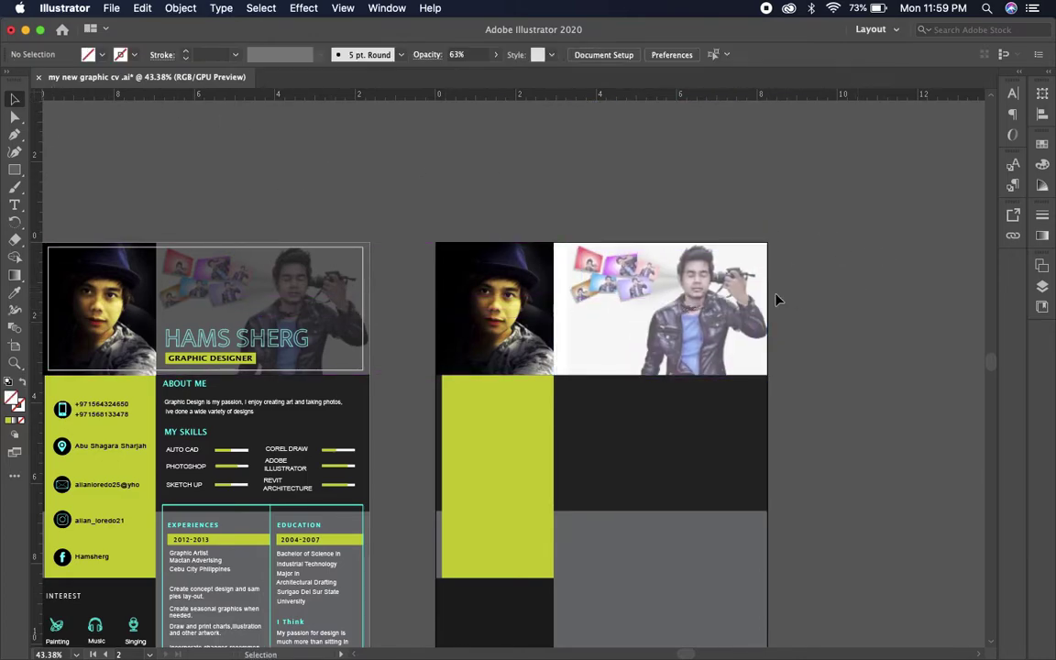
pyautogui.moveTo(569, 375); pyautogui.dragTo(554, 387)
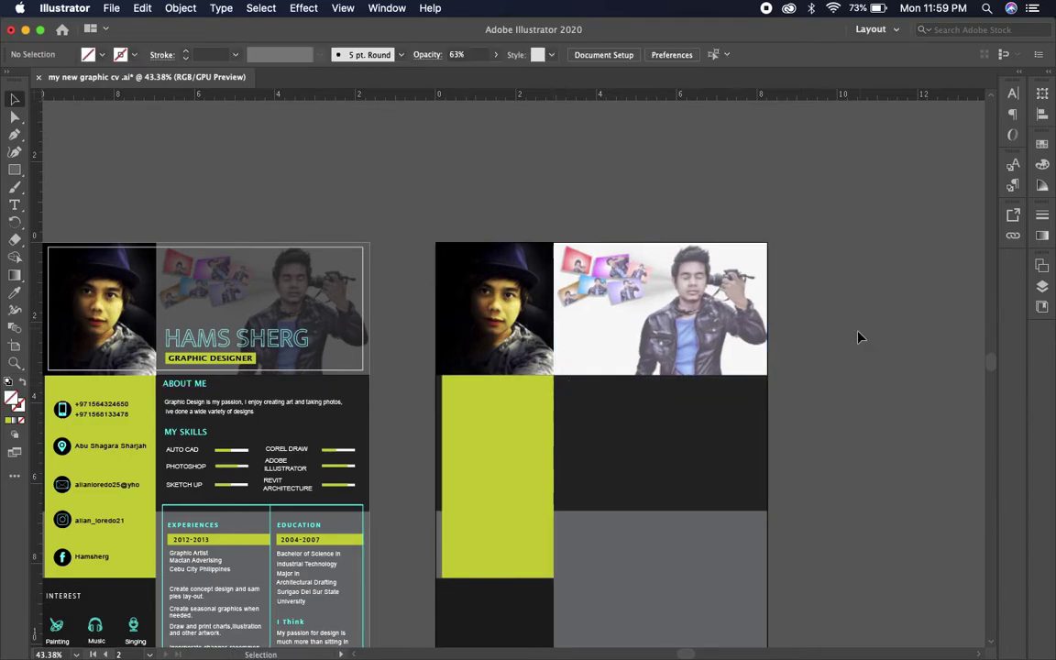
pyautogui.click(878, 360)
pyautogui.moveTo(774, 366)
pyautogui.mouseDown()
pyautogui.moveTo(834, 317)
pyautogui.moveTo(864, 264)
pyautogui.mouseUp()
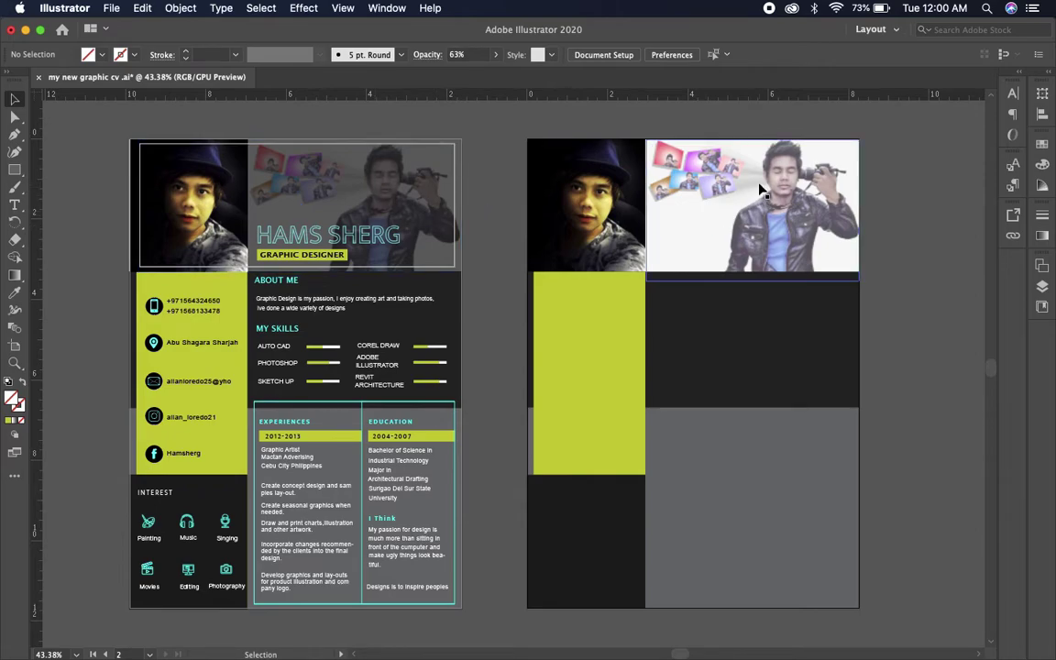
# Step: Draw a black rectangle covering the second artboard's header photos
pyautogui.click(323, 168)
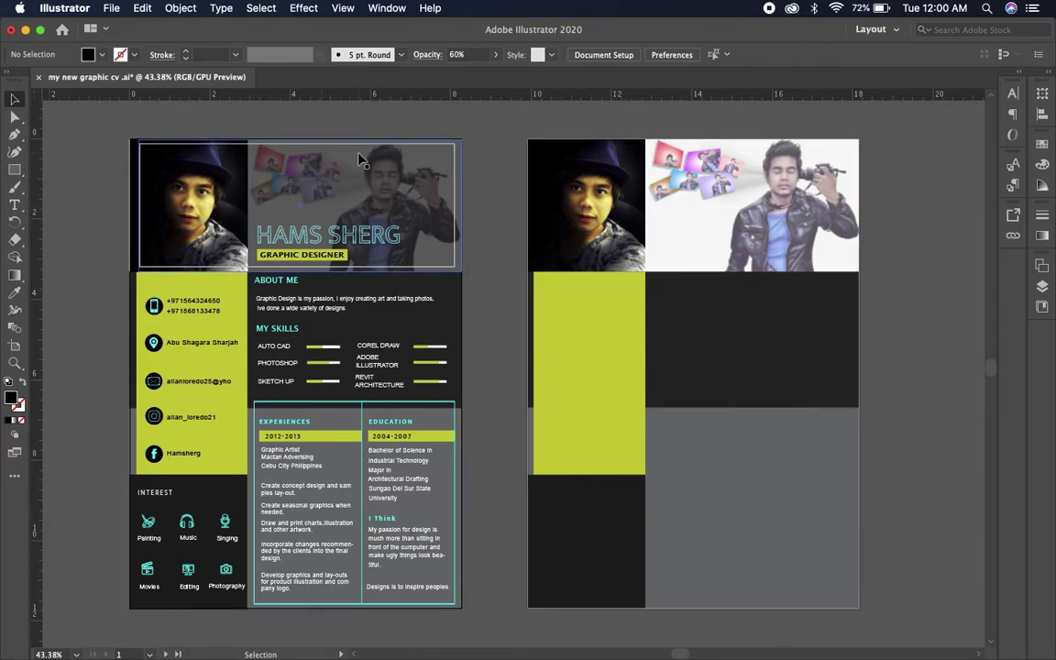
pyautogui.moveTo(360, 160); pyautogui.dragTo(204, 268)
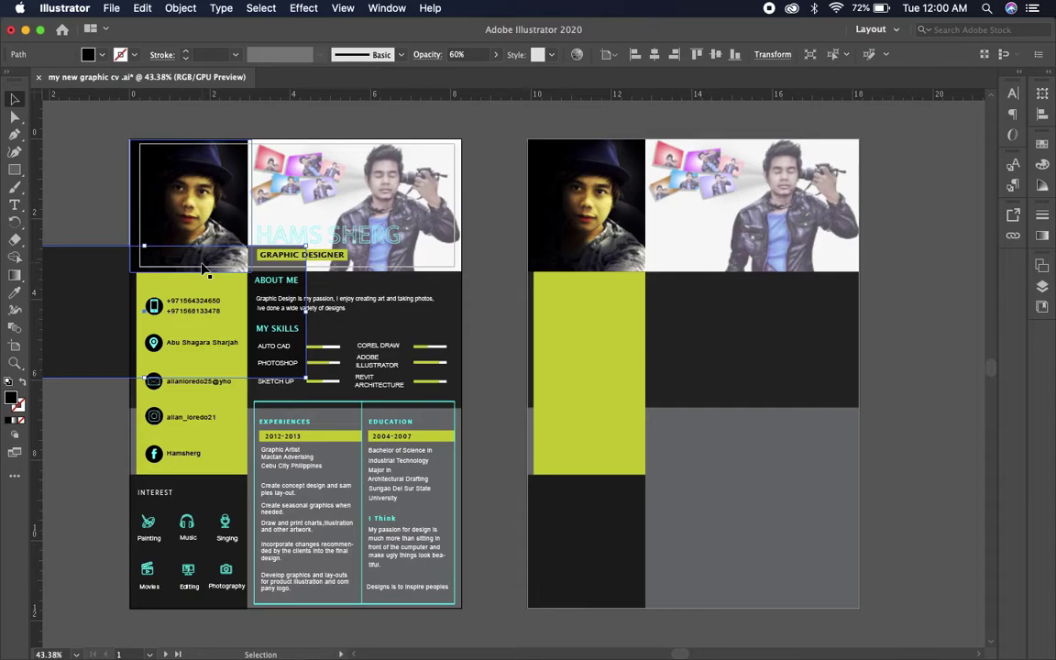
pyautogui.hotkey('ctrl', 'z')
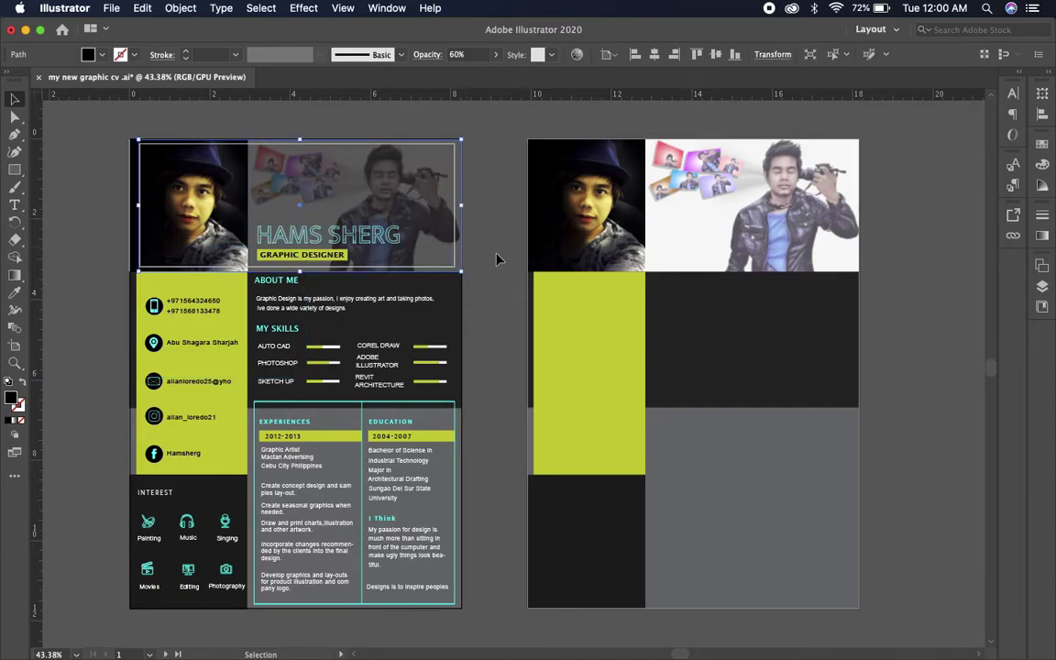
pyautogui.click(501, 260)
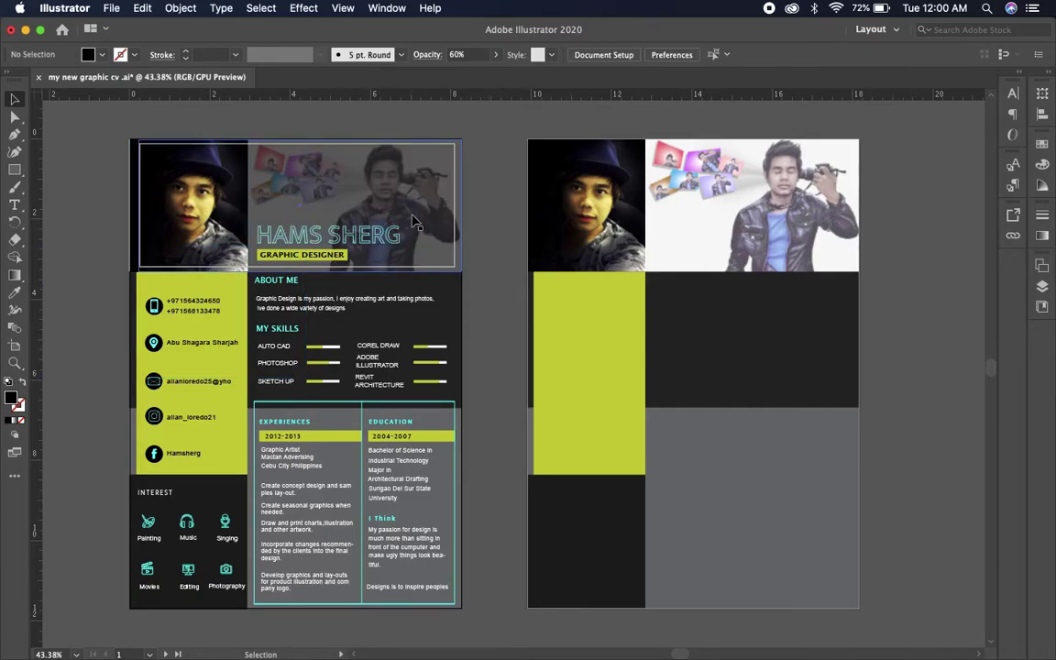
pyautogui.click(15, 169)
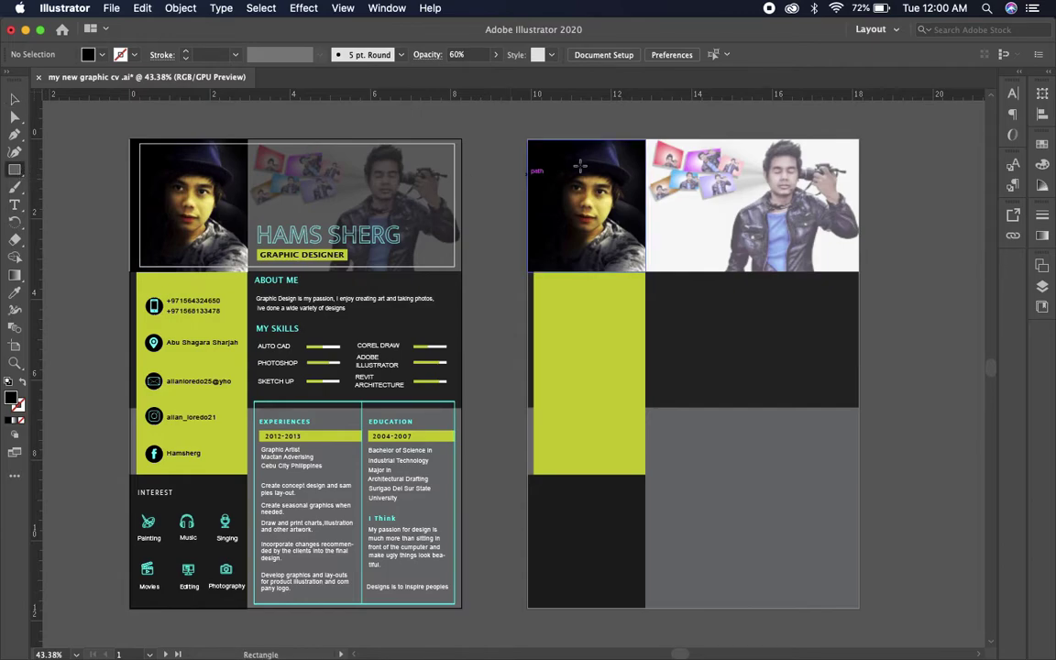
pyautogui.moveTo(527, 139); pyautogui.dragTo(824, 262)
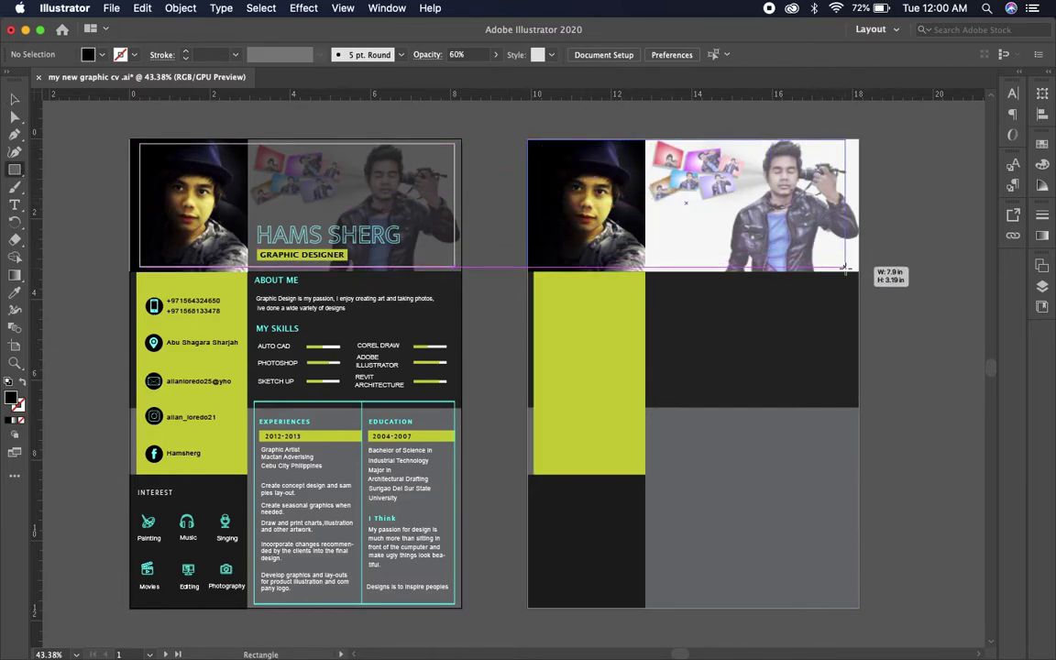
pyautogui.moveTo(825, 263); pyautogui.dragTo(859, 269)
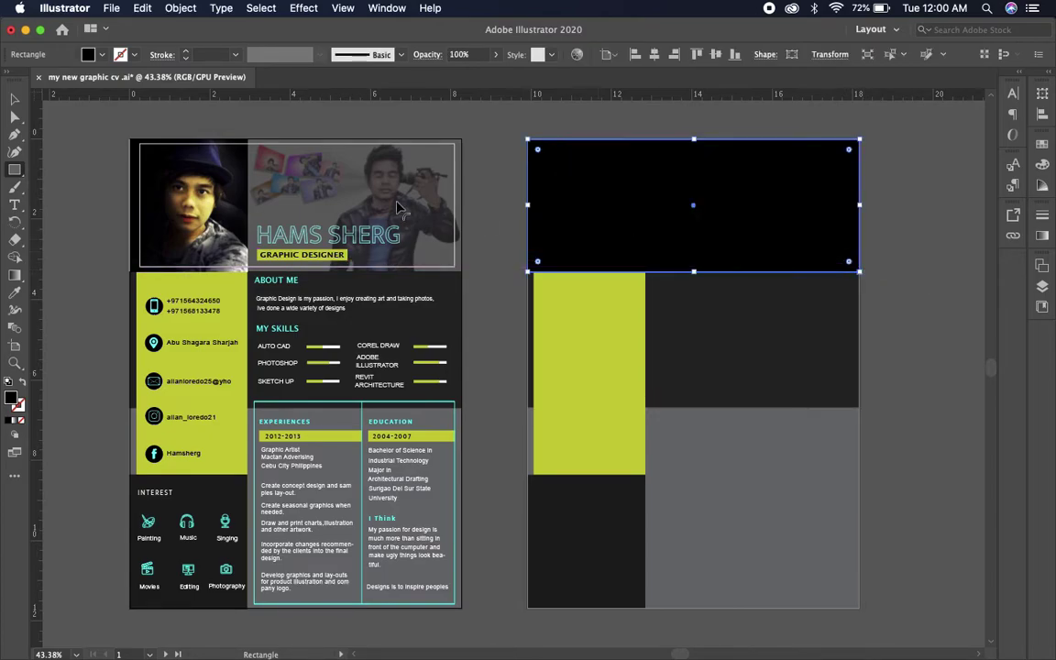
pyautogui.press('v')
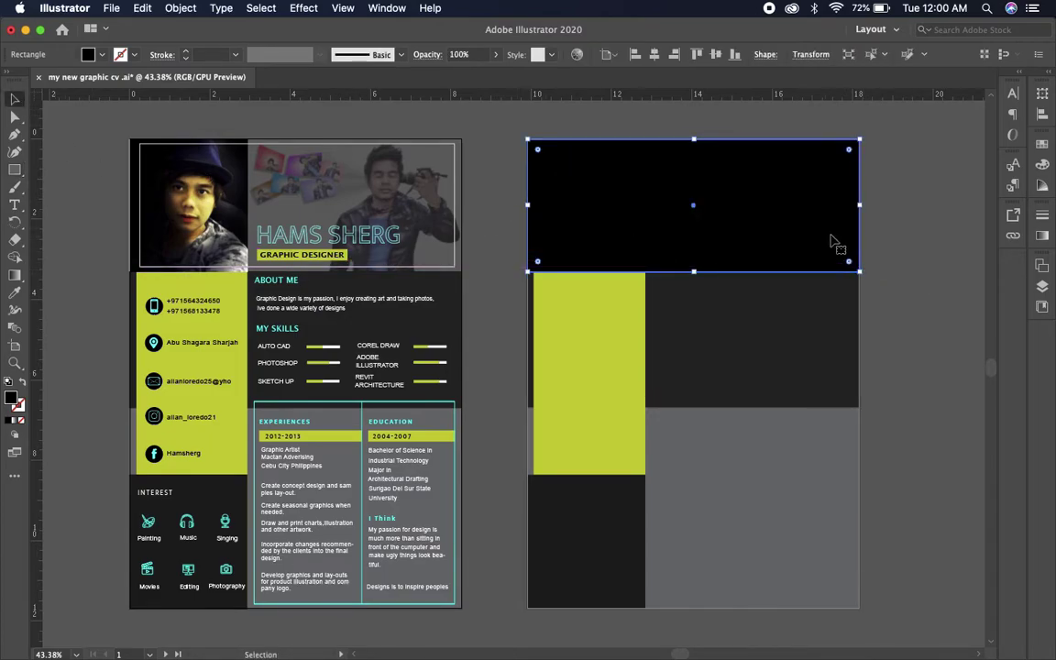
pyautogui.press('space')
pyautogui.moveTo(891, 220)
pyautogui.mouseDown()
pyautogui.moveTo(807, 234)
pyautogui.moveTo(846, 228)
pyautogui.mouseUp()
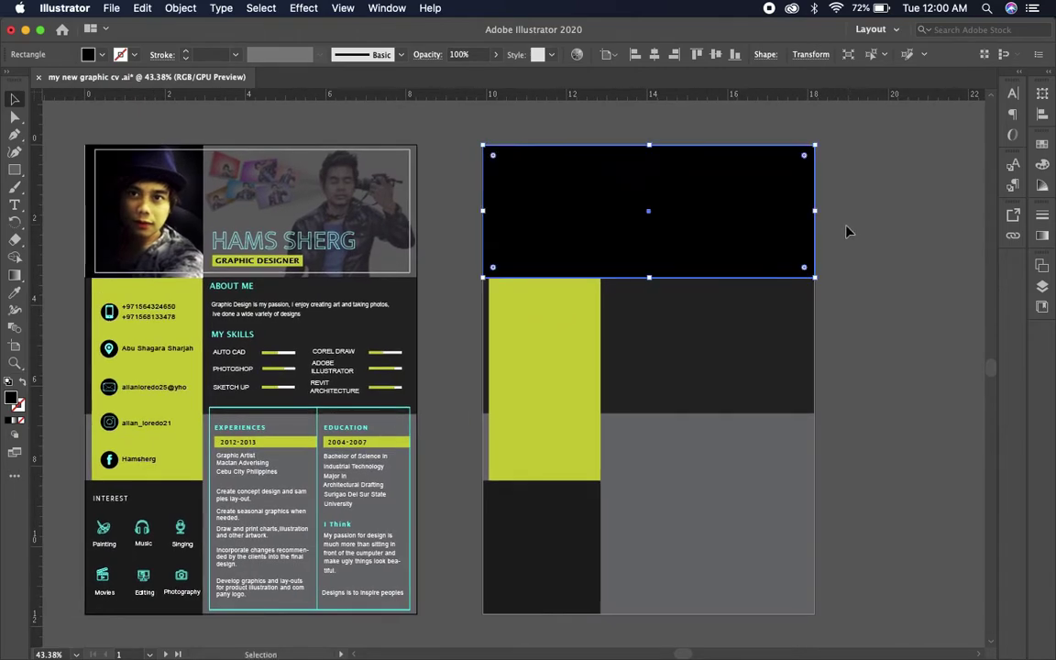
# Step: Set the black rectangle to 40% opacity and narrow it to the camera photo only
pyautogui.click(596, 192)
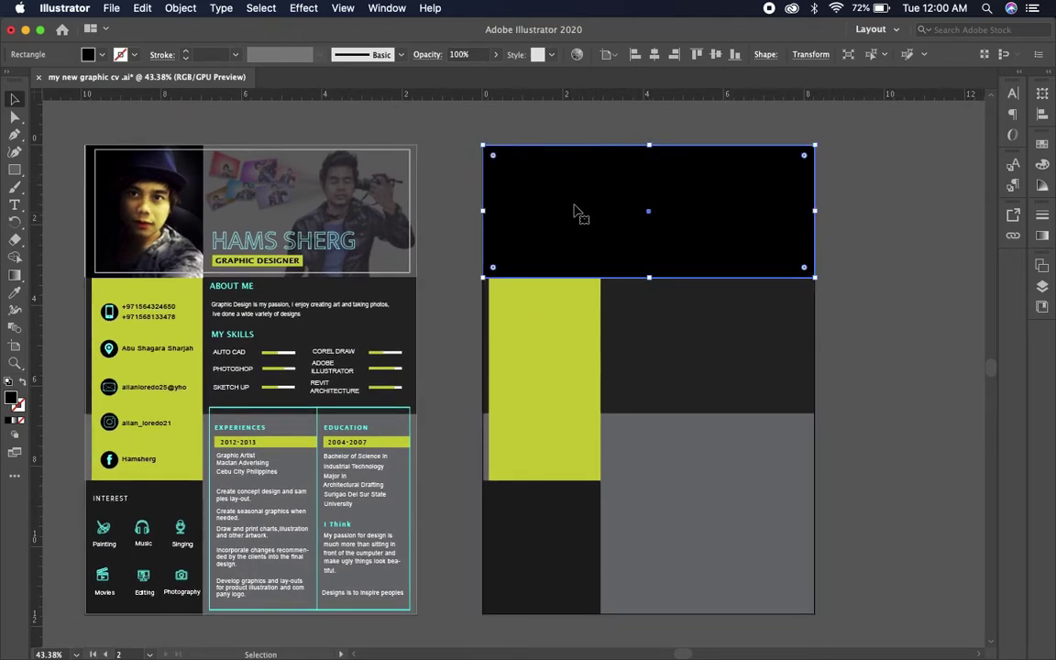
pyautogui.click(497, 56)
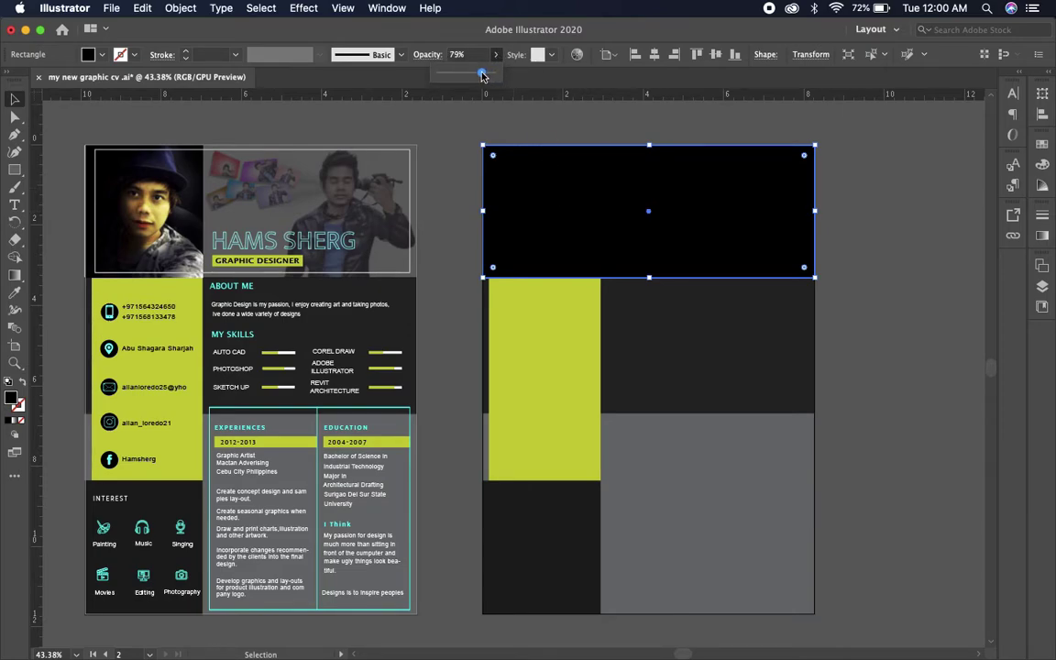
pyautogui.moveTo(473, 74); pyautogui.dragTo(466, 75)
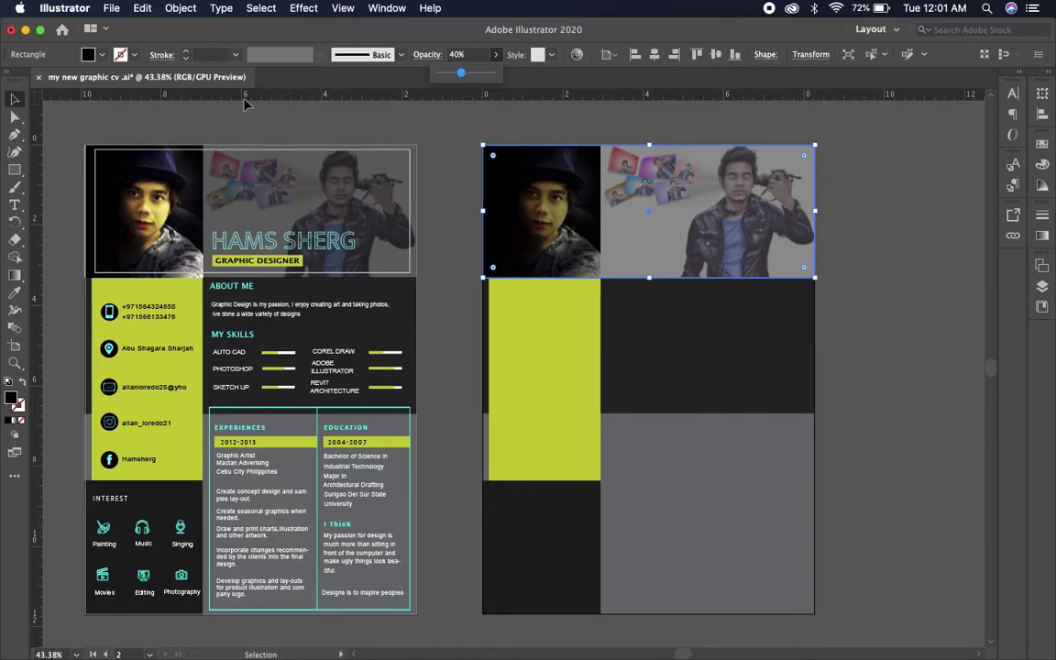
pyautogui.click(102, 104)
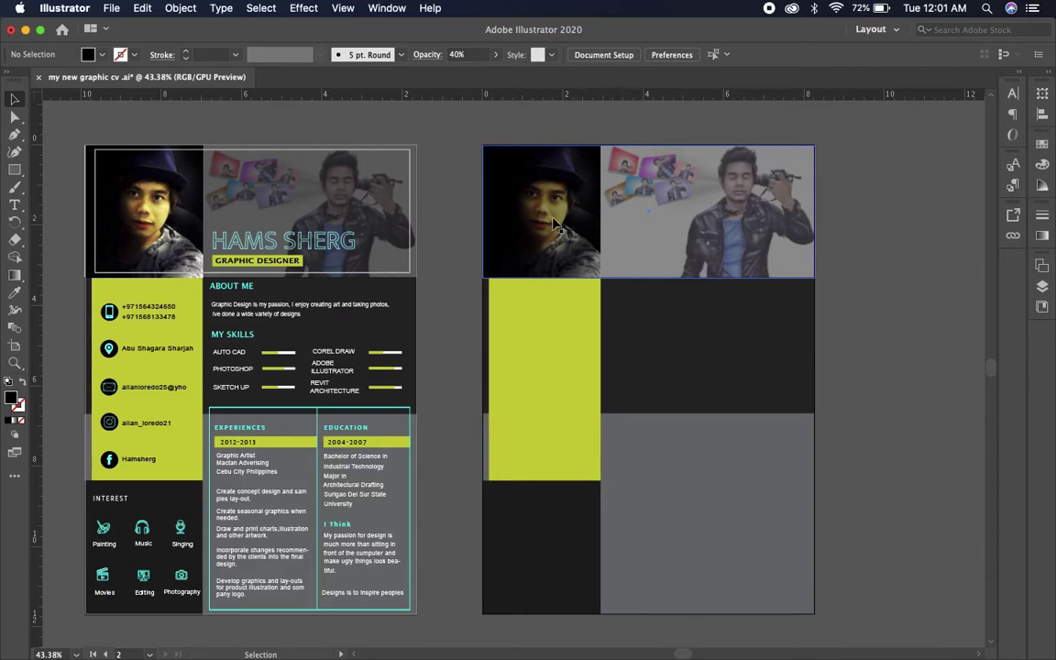
pyautogui.click(500, 212)
pyautogui.moveTo(483, 212); pyautogui.dragTo(602, 214)
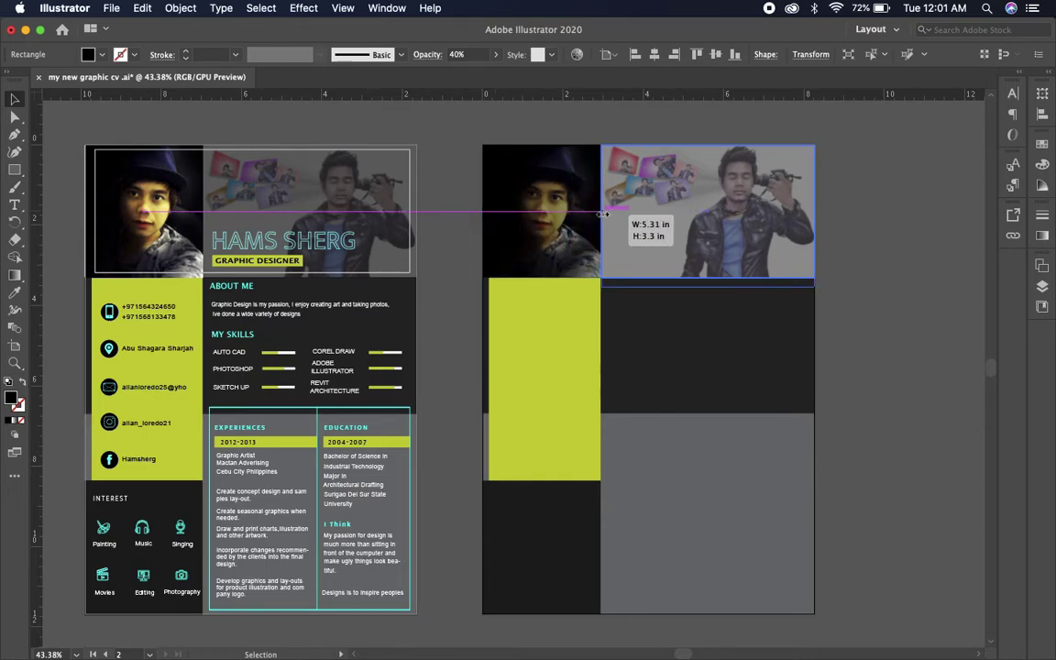
pyautogui.moveTo(602, 214); pyautogui.dragTo(602, 214)
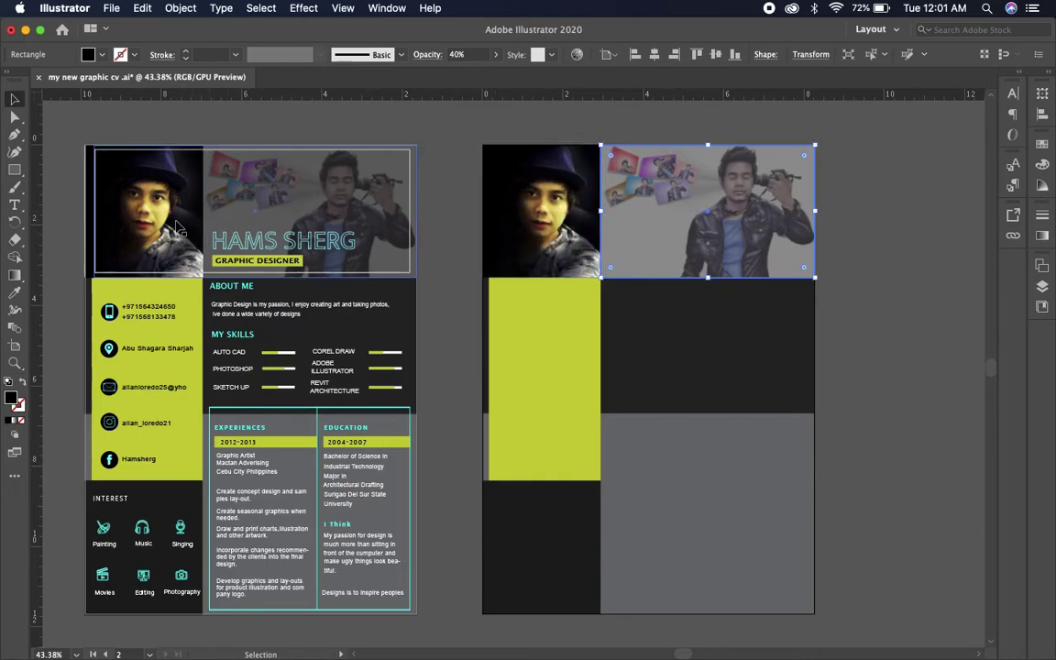
# Step: Draw a header-sized rectangle with no fill and a light 3 pt stroke
pyautogui.click(446, 196)
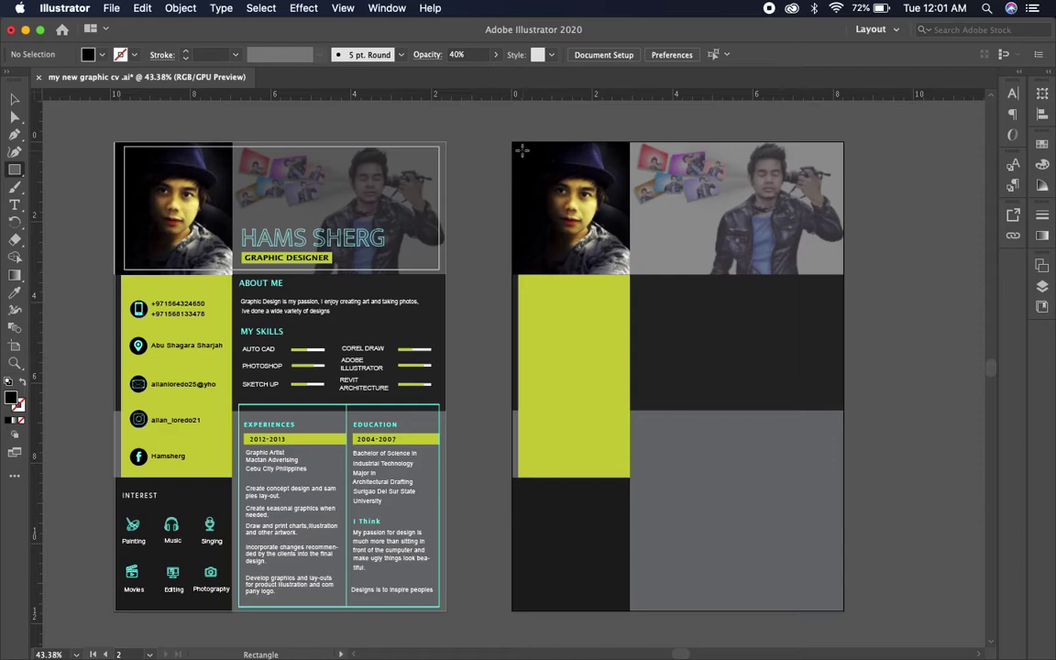
pyautogui.moveTo(521, 147); pyautogui.dragTo(833, 268)
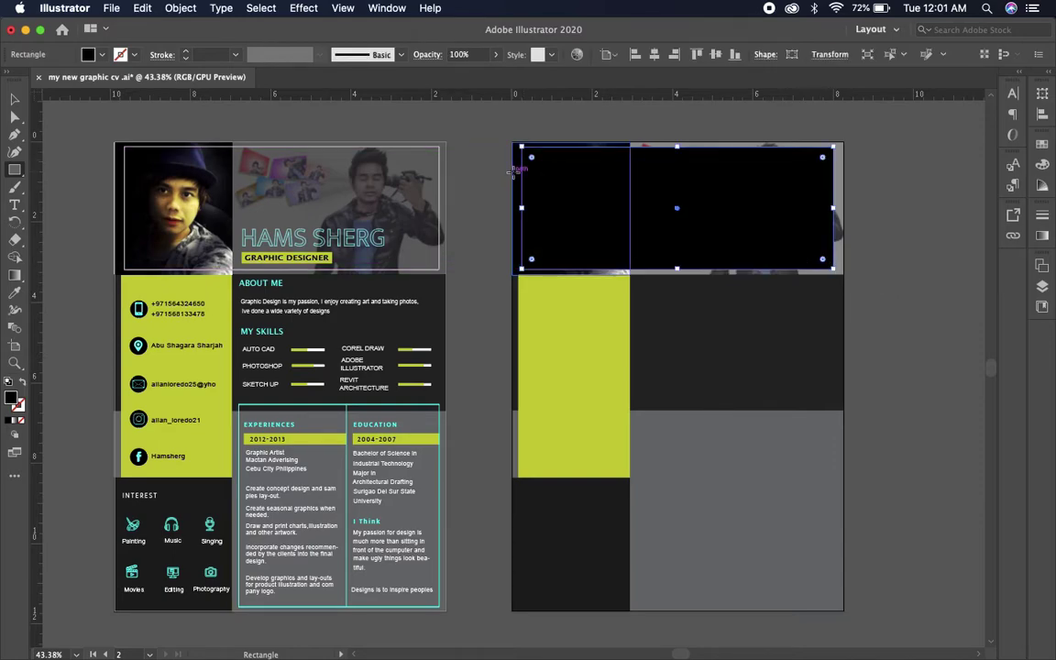
pyautogui.click(89, 54)
pyautogui.click(9, 80)
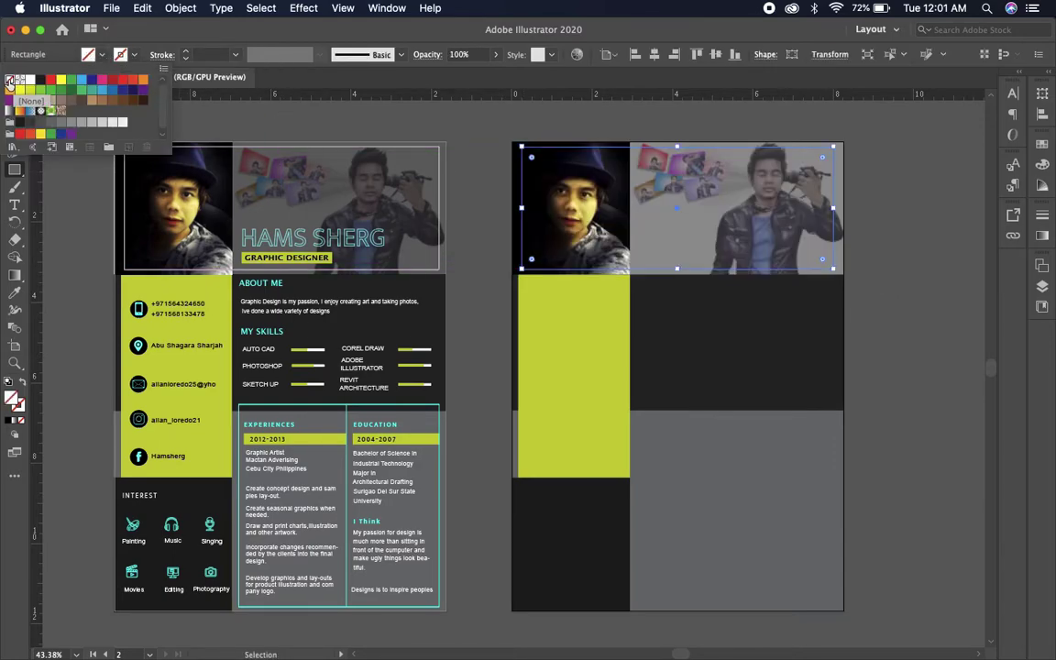
pyautogui.click(243, 116)
pyautogui.click(187, 52)
pyautogui.click(187, 53)
pyautogui.click(187, 52)
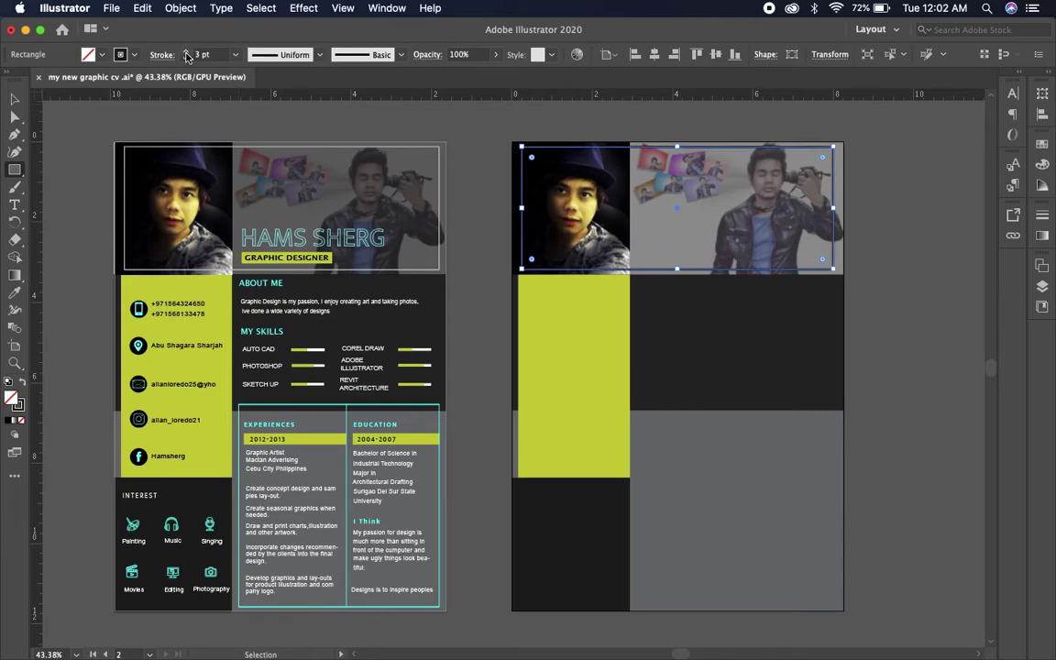
pyautogui.click(122, 55)
pyautogui.click(92, 121)
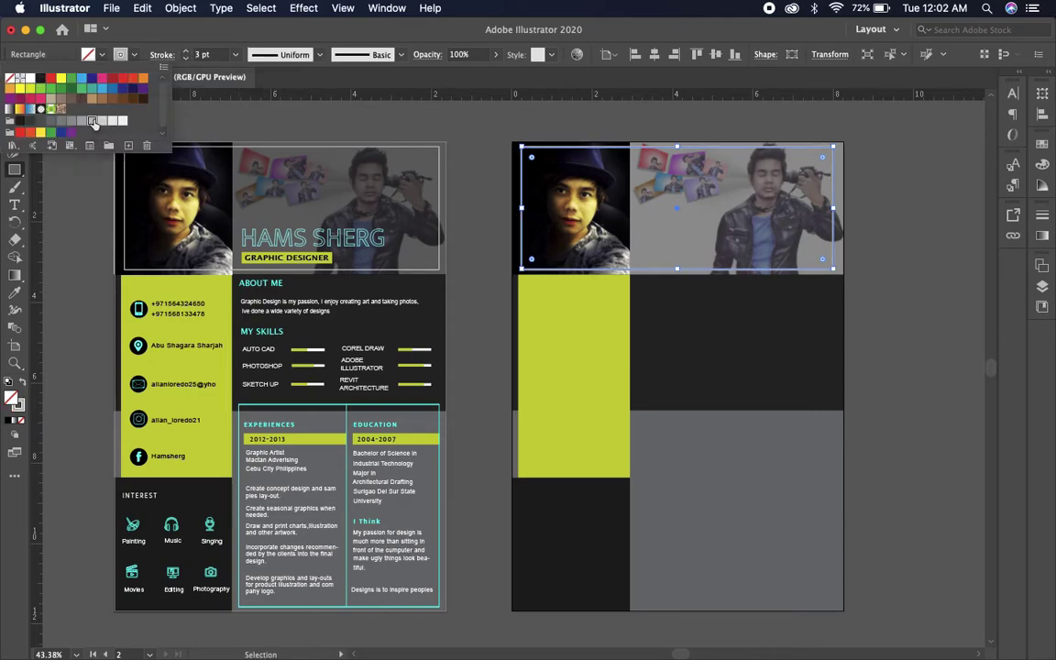
pyautogui.click(210, 116)
# Step: Change the frame's stroke to a lighter grey in the colour picker
pyautogui.scroll(-1, 608, 227)
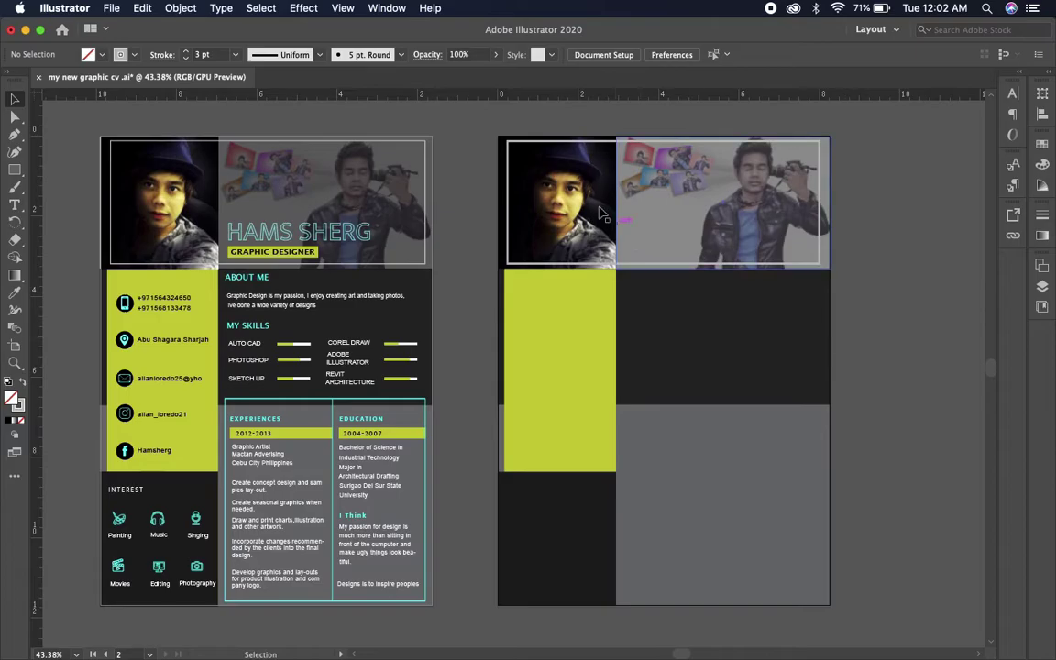
pyautogui.click(777, 266)
pyautogui.press('z')
pyautogui.click(573, 270)
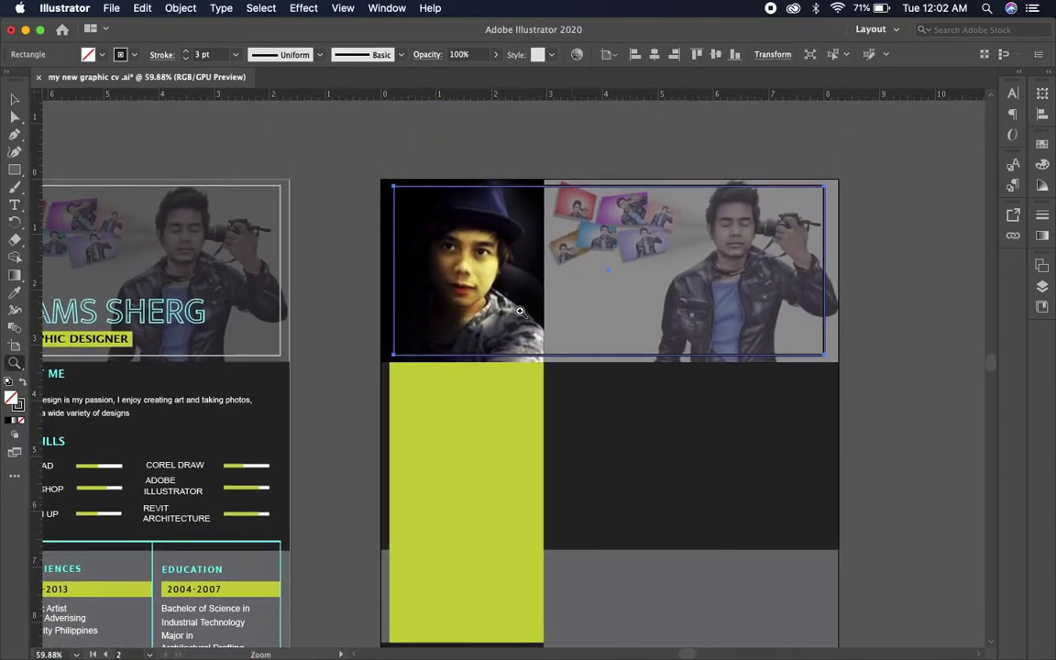
pyautogui.press('v')
pyautogui.click(276, 198)
pyautogui.click(332, 243)
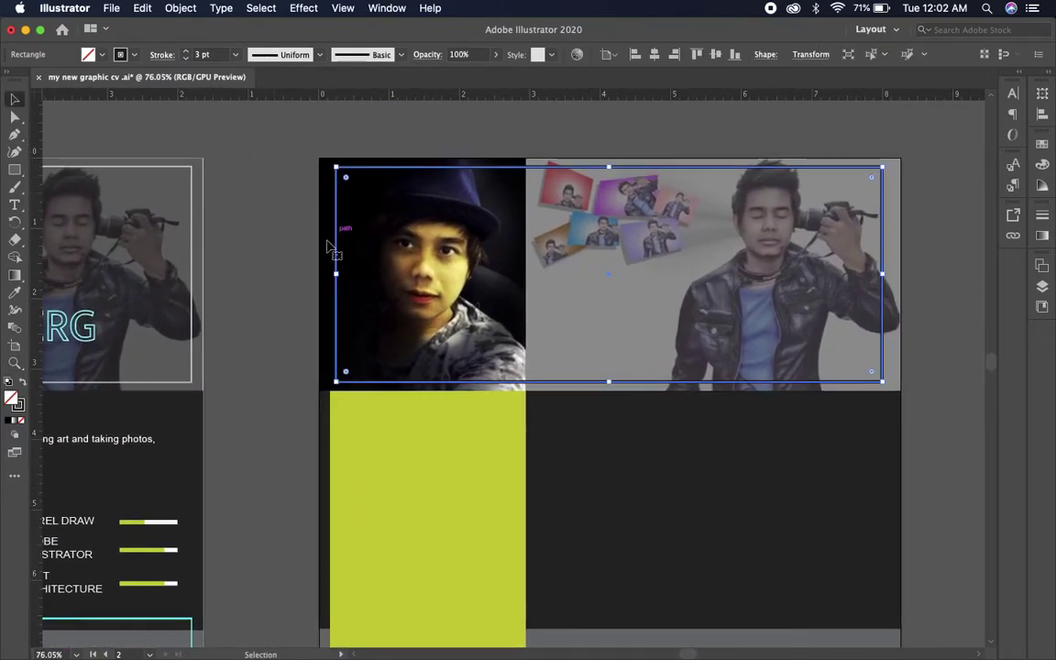
pyautogui.doubleClick(19, 406)
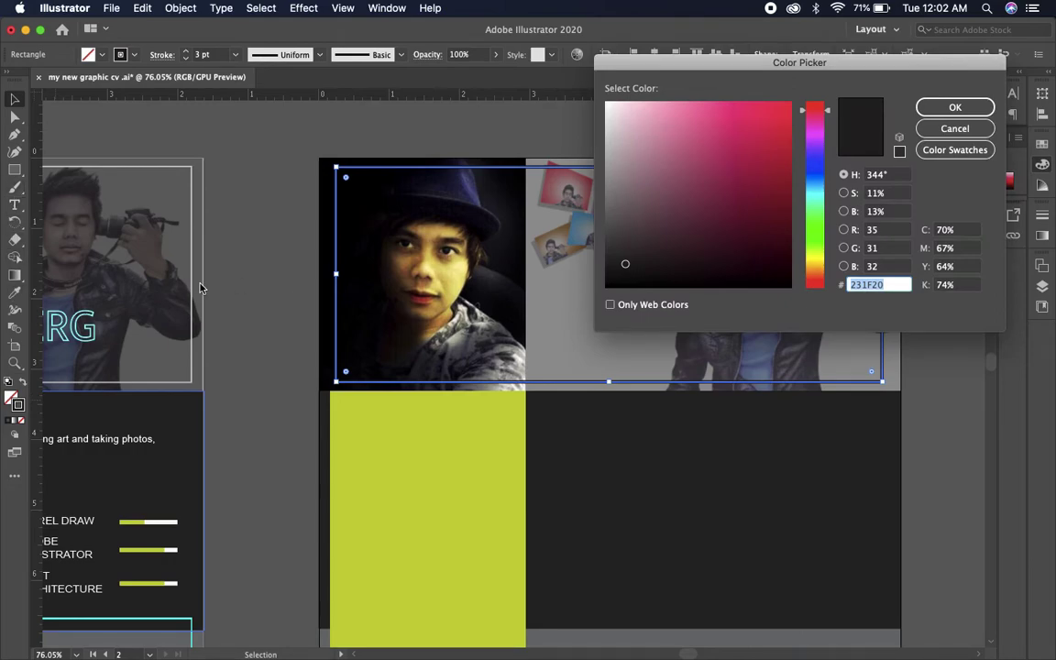
pyautogui.click(615, 202)
pyautogui.moveTo(614, 203); pyautogui.dragTo(611, 170)
pyautogui.click(955, 107)
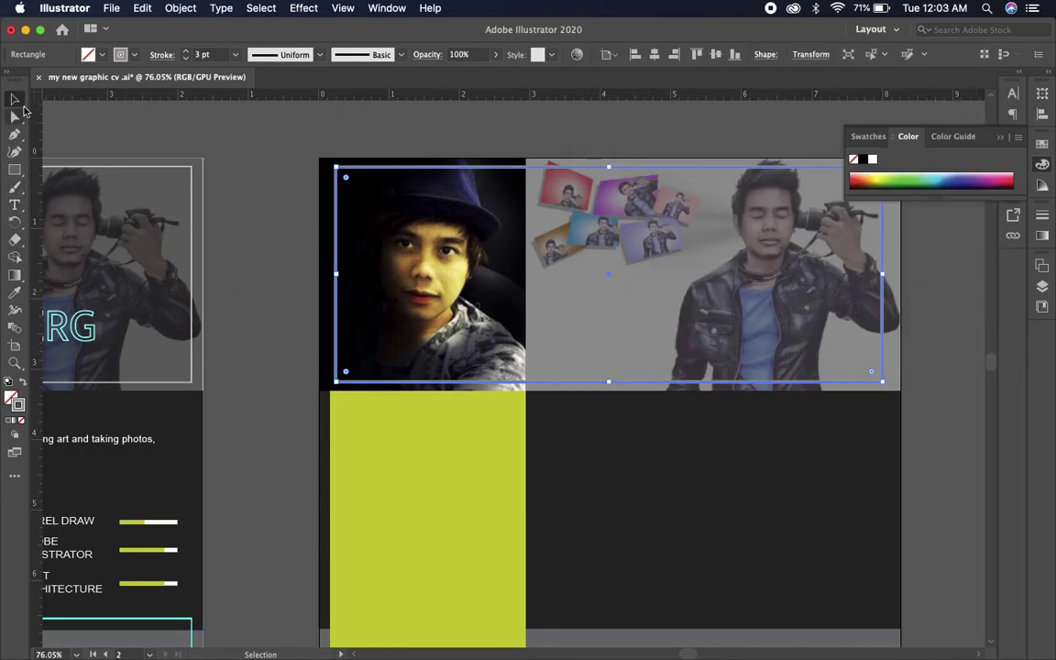
pyautogui.click(477, 180)
# Step: Widen the frame across the header and bring it to the front
pyautogui.click(884, 275)
pyautogui.moveTo(884, 275); pyautogui.dragTo(890, 274)
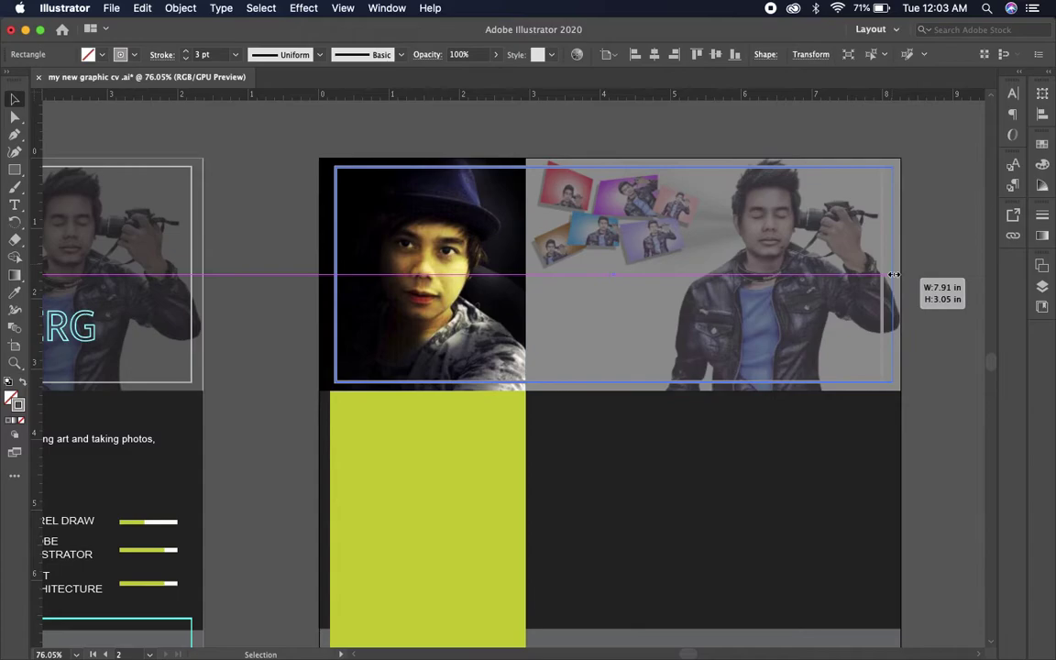
pyautogui.rightClick(888, 330)
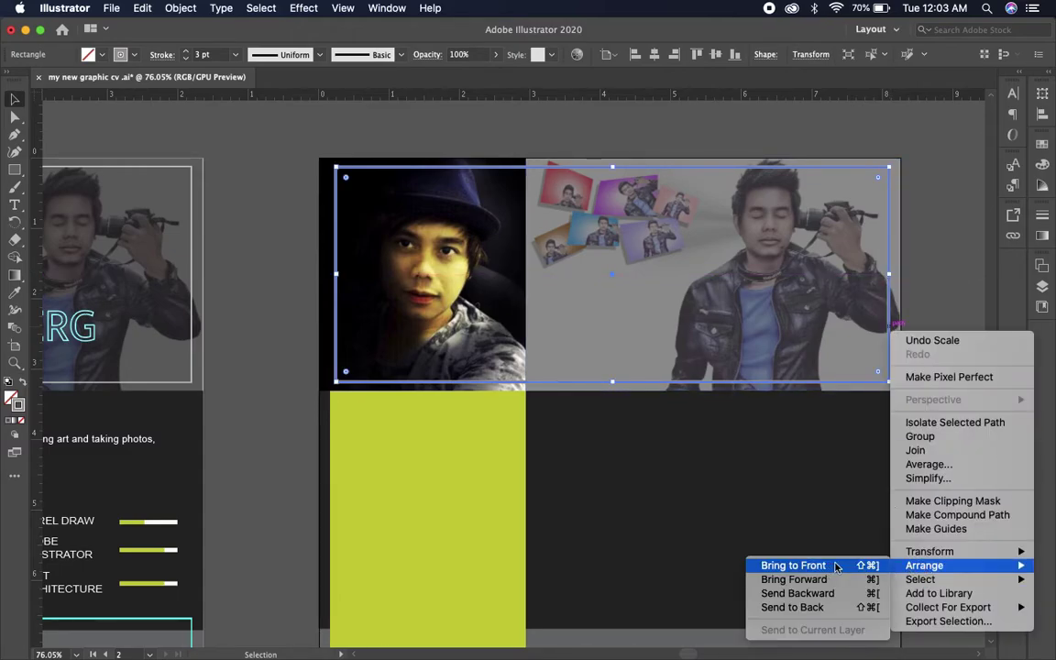
pyautogui.click(825, 567)
pyautogui.click(939, 496)
pyautogui.press('z')
pyautogui.moveTo(307, 291); pyautogui.dragTo(236, 294)
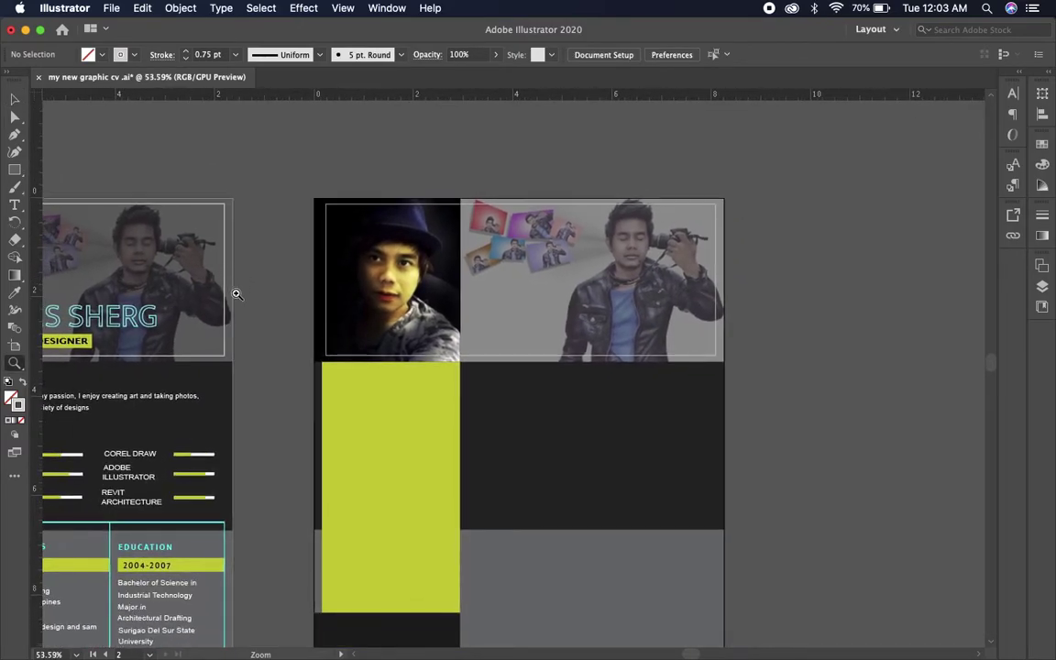
pyautogui.moveTo(298, 326); pyautogui.dragTo(416, 299)
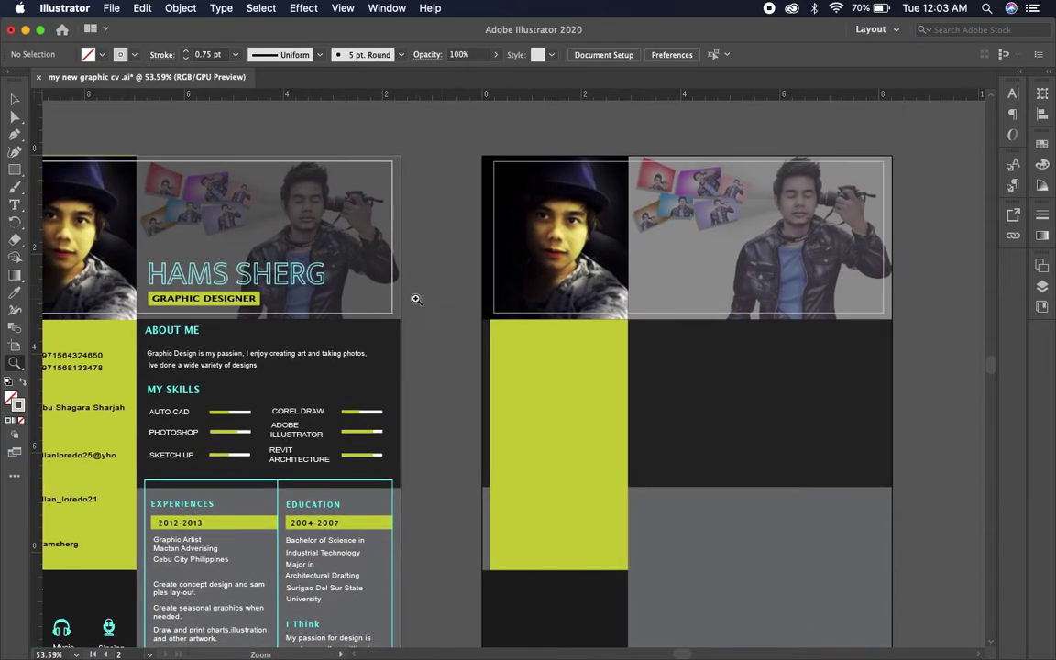
pyautogui.moveTo(566, 383)
pyautogui.mouseDown()
pyautogui.moveTo(449, 398)
pyautogui.moveTo(516, 346)
pyautogui.mouseUp()
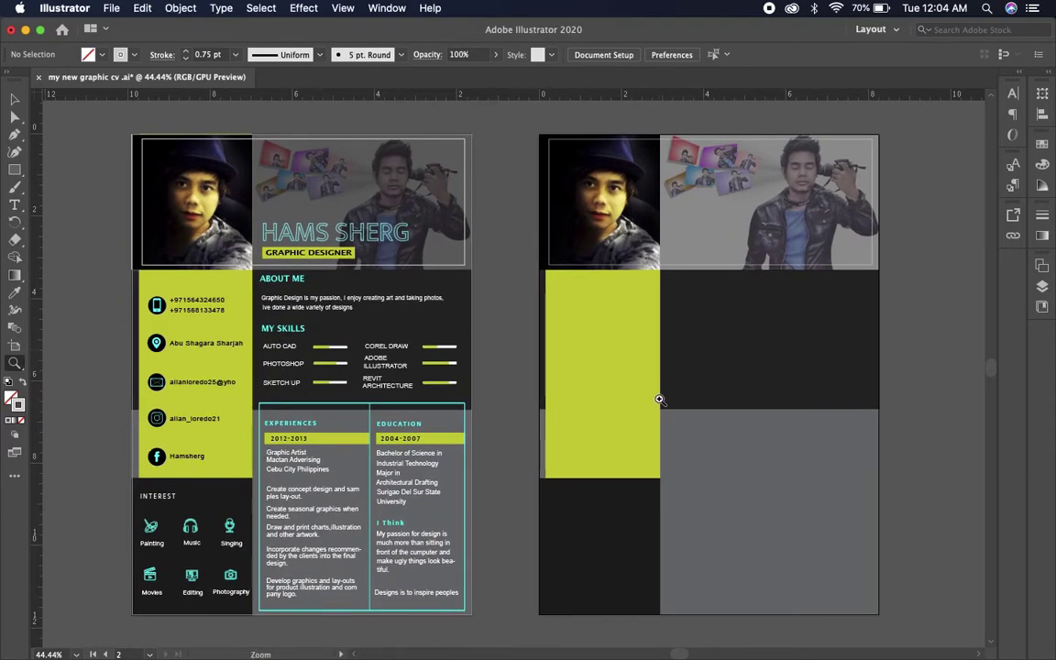
pyautogui.moveTo(658, 400); pyautogui.dragTo(674, 406)
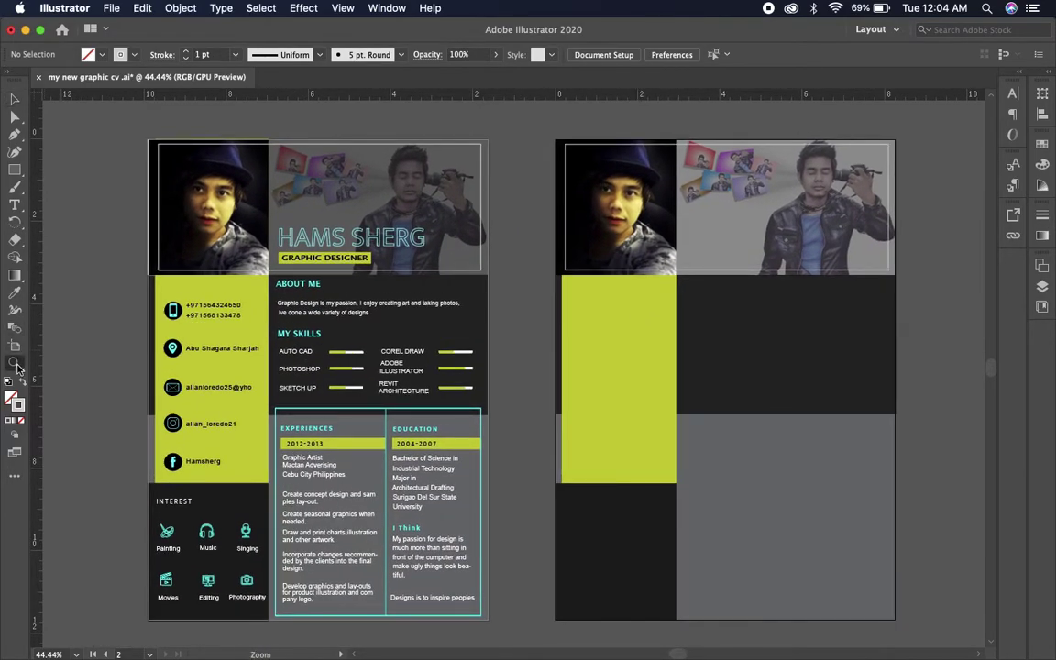
pyautogui.moveTo(633, 295)
pyautogui.mouseDown()
pyautogui.moveTo(575, 306)
pyautogui.moveTo(584, 300)
pyautogui.mouseUp()
pyautogui.moveTo(696, 221); pyautogui.dragTo(483, 371)
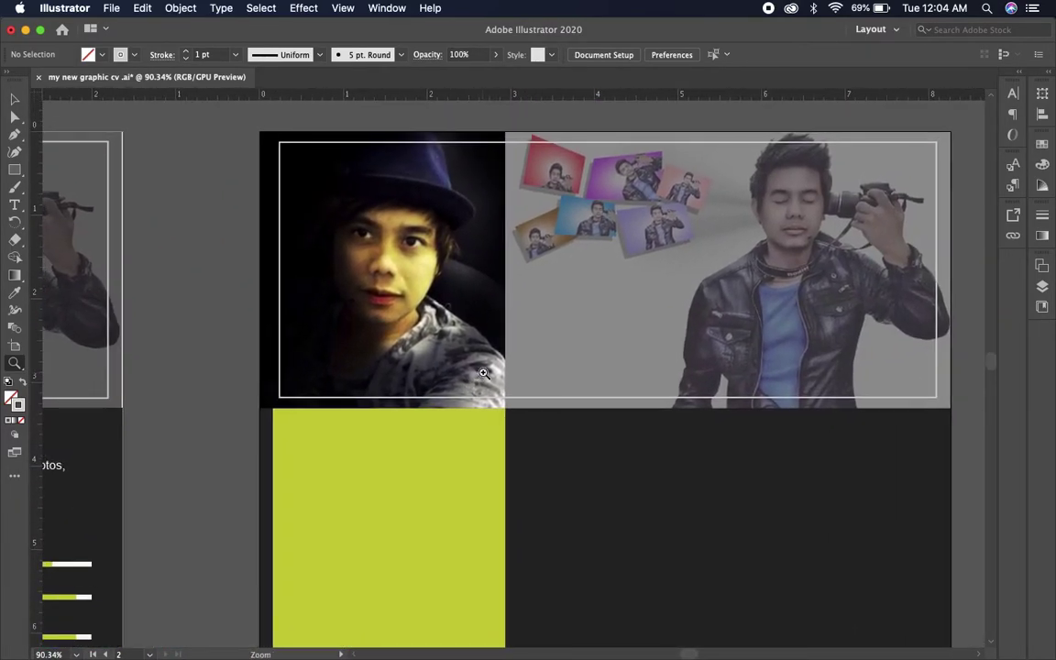
pyautogui.moveTo(477, 370)
pyautogui.mouseDown()
pyautogui.moveTo(497, 374)
pyautogui.moveTo(342, 330)
pyautogui.mouseUp()
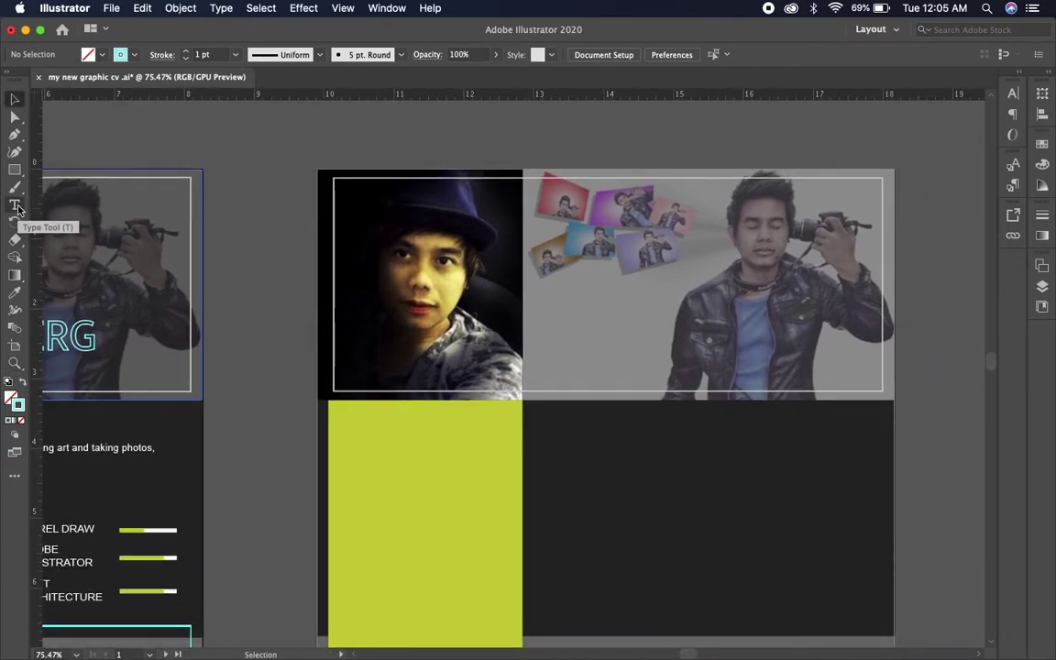
# Step: Type the CV owner's name as a title line above the second artboard's header
pyautogui.click(16, 207)
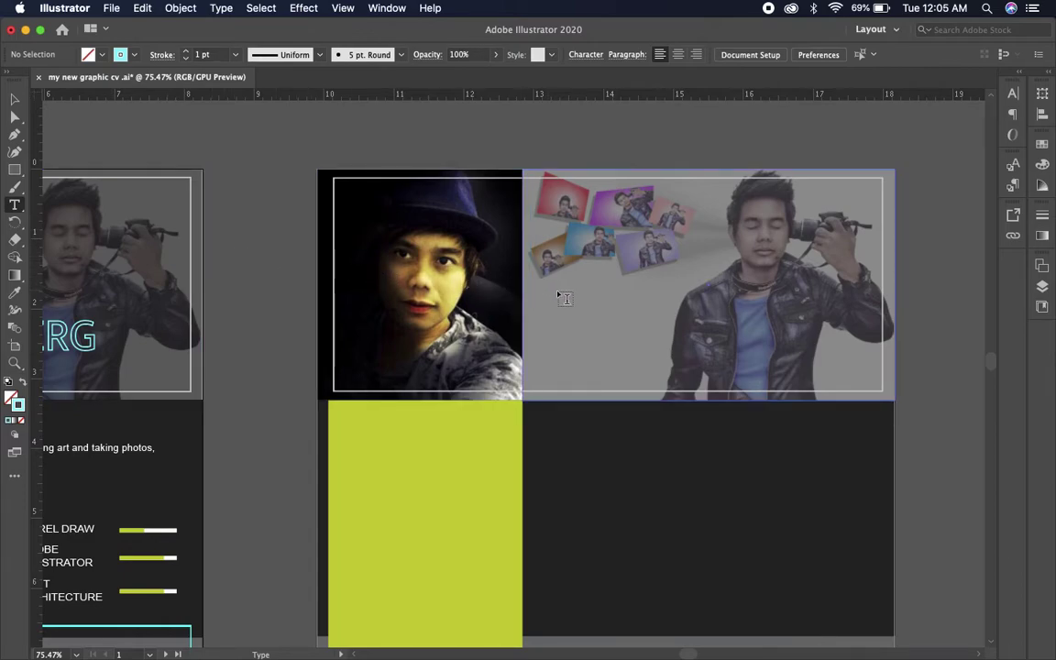
pyautogui.click(540, 141)
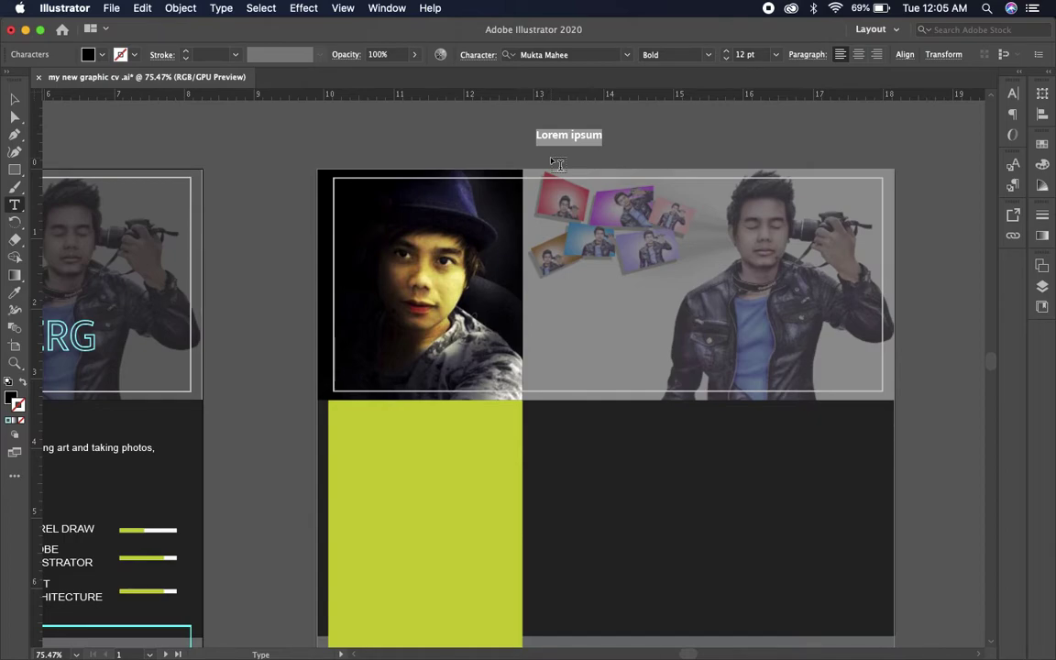
pyautogui.write('HAMS SHERG')
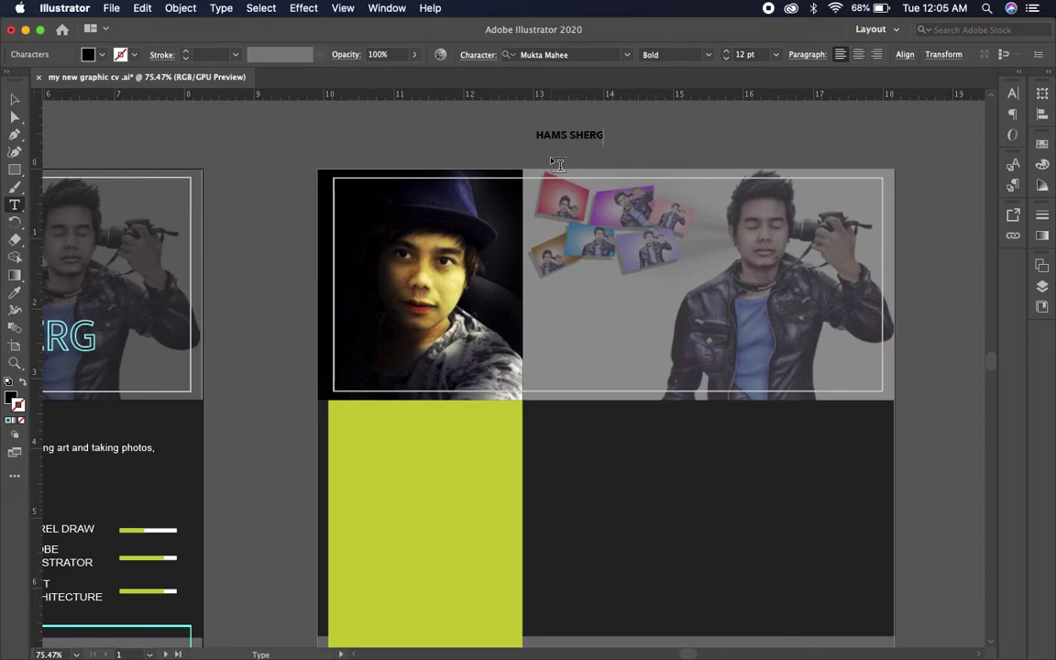
pyautogui.press('Escape')
# Step: Scale the name title up and position it just above the header photos
pyautogui.moveTo(603, 147); pyautogui.dragTo(786, 196)
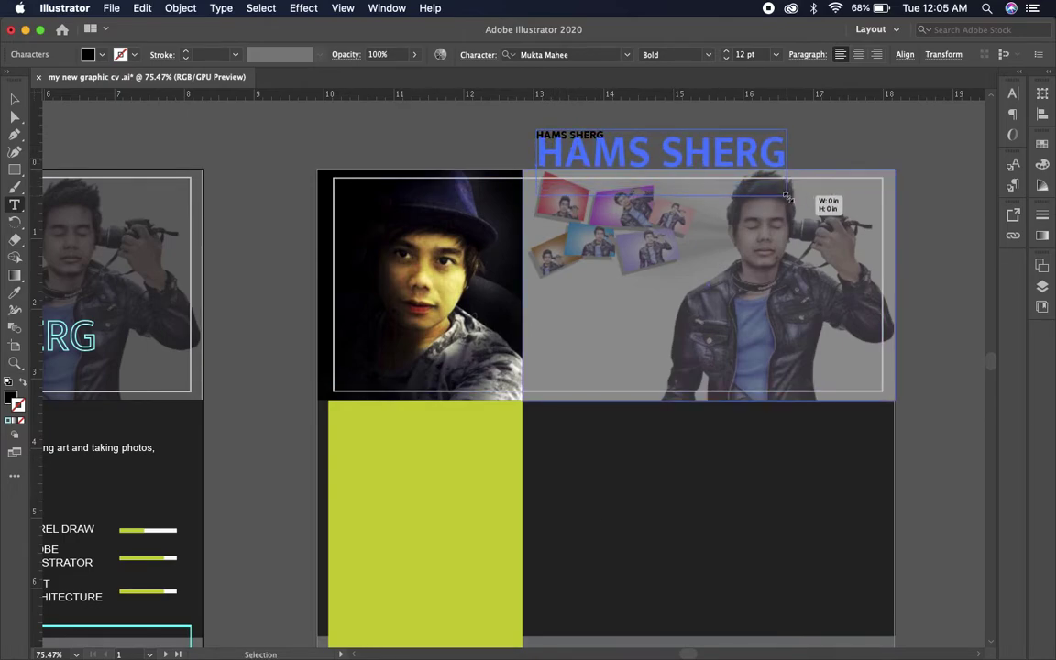
pyautogui.press('shift+super+a')
pyautogui.click(14, 99)
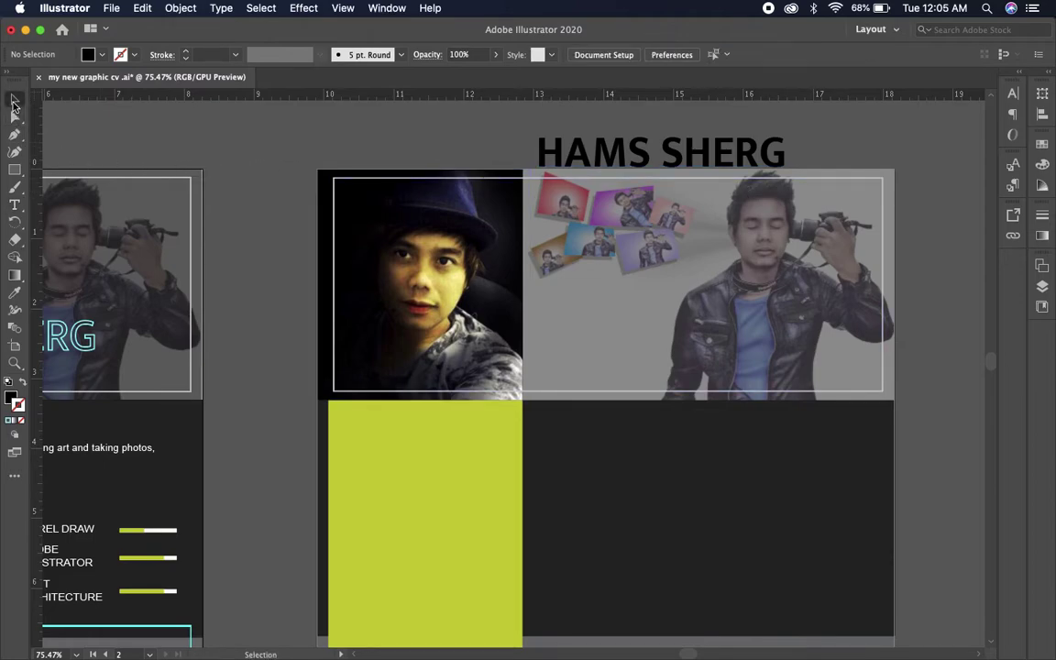
pyautogui.moveTo(647, 162); pyautogui.dragTo(651, 149)
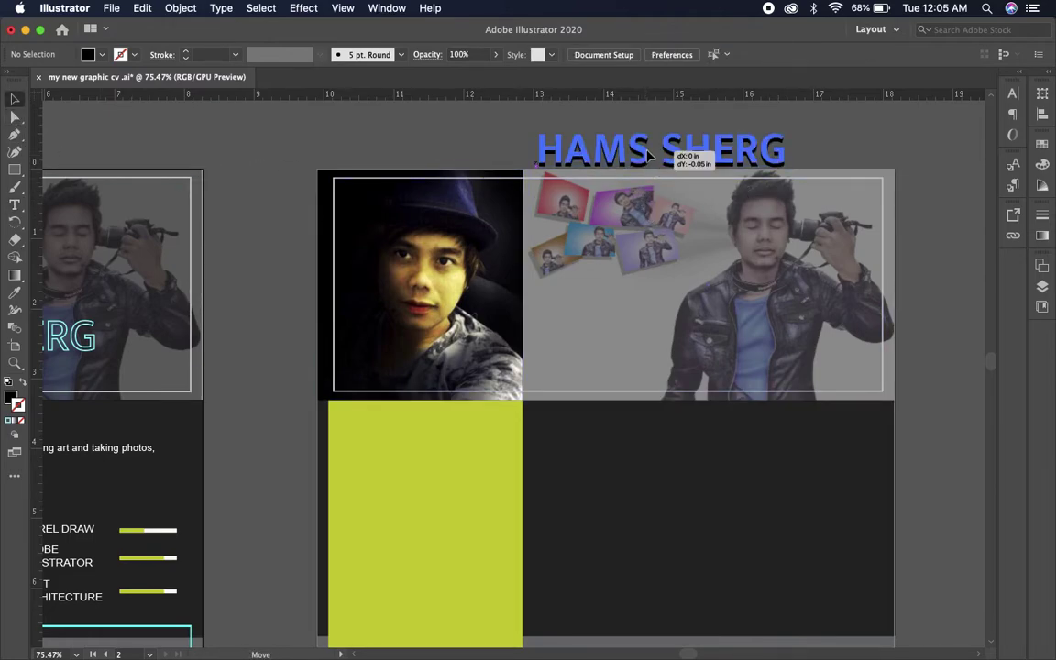
pyautogui.moveTo(550, 237)
pyautogui.mouseDown()
pyautogui.moveTo(631, 254)
pyautogui.moveTo(486, 293)
pyautogui.mouseUp()
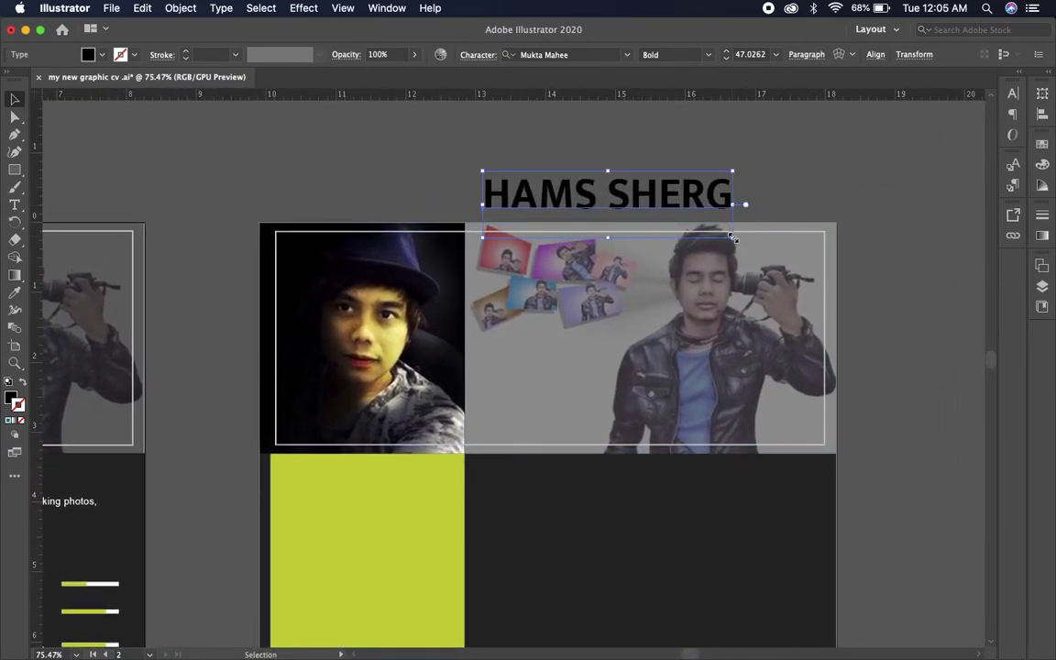
pyautogui.moveTo(732, 238); pyautogui.dragTo(753, 239)
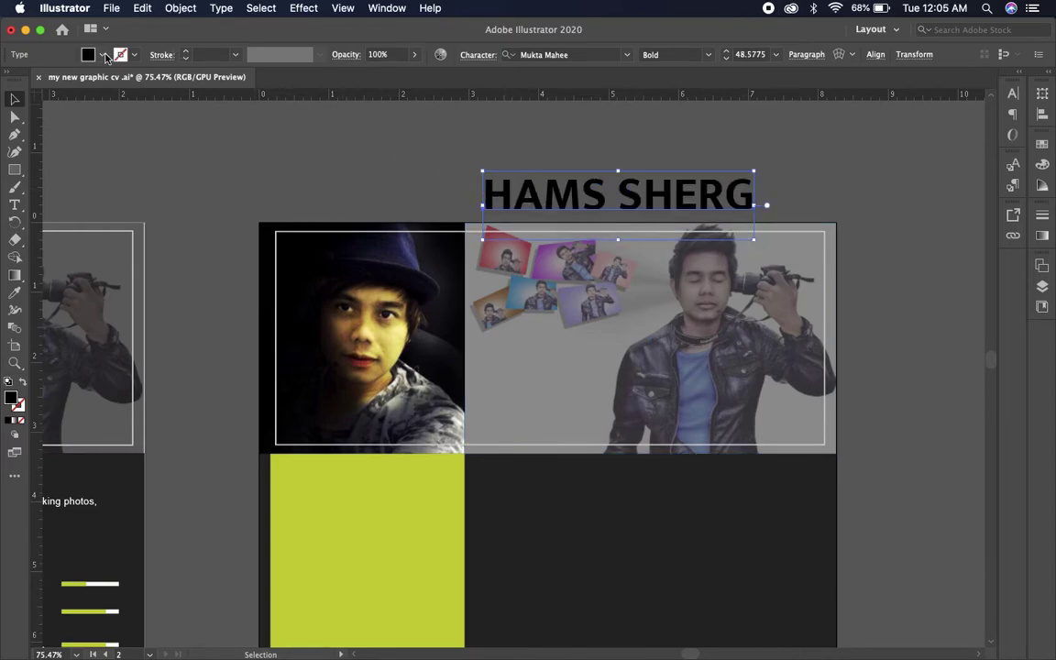
# Step: Make the HAMS SHERG name hollow, with no fill and a 0.75 pt cyan outline
pyautogui.click(103, 56)
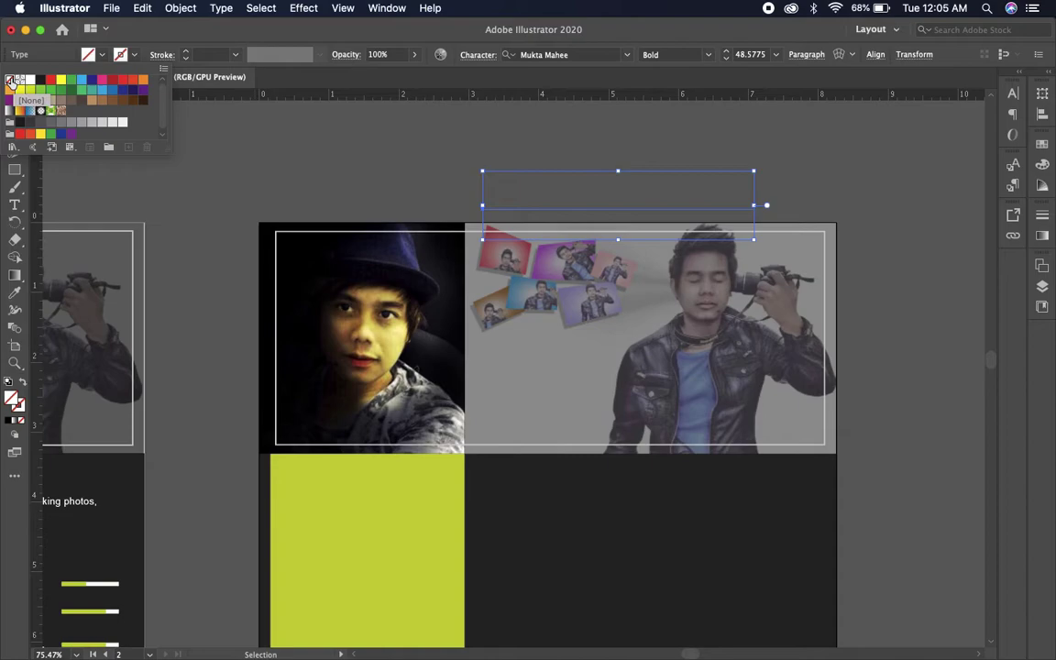
pyautogui.click(30, 80)
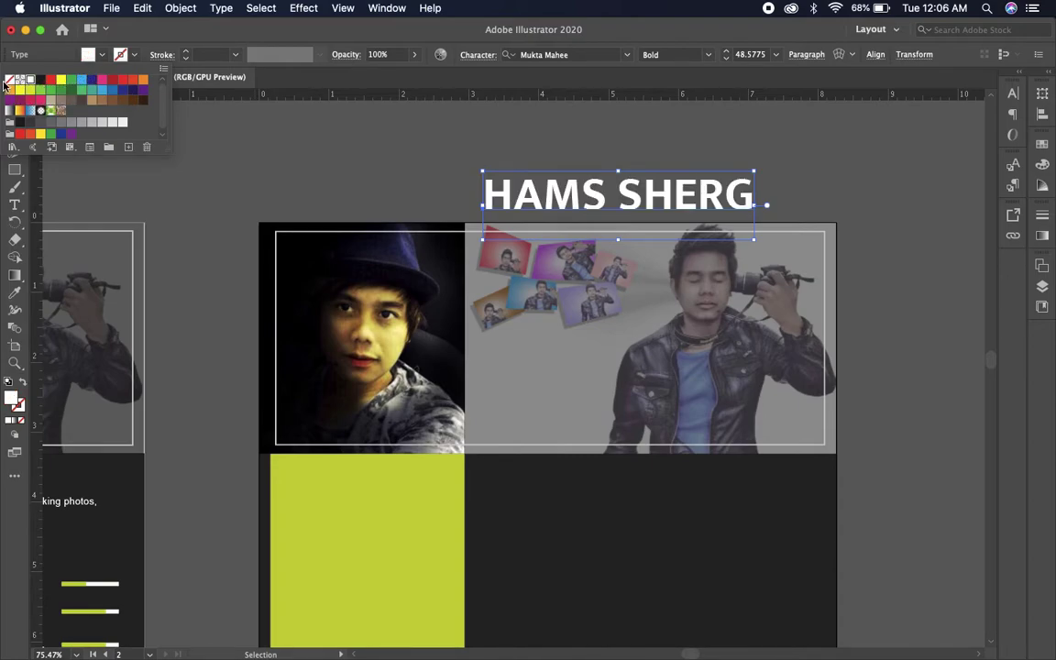
pyautogui.click(9, 80)
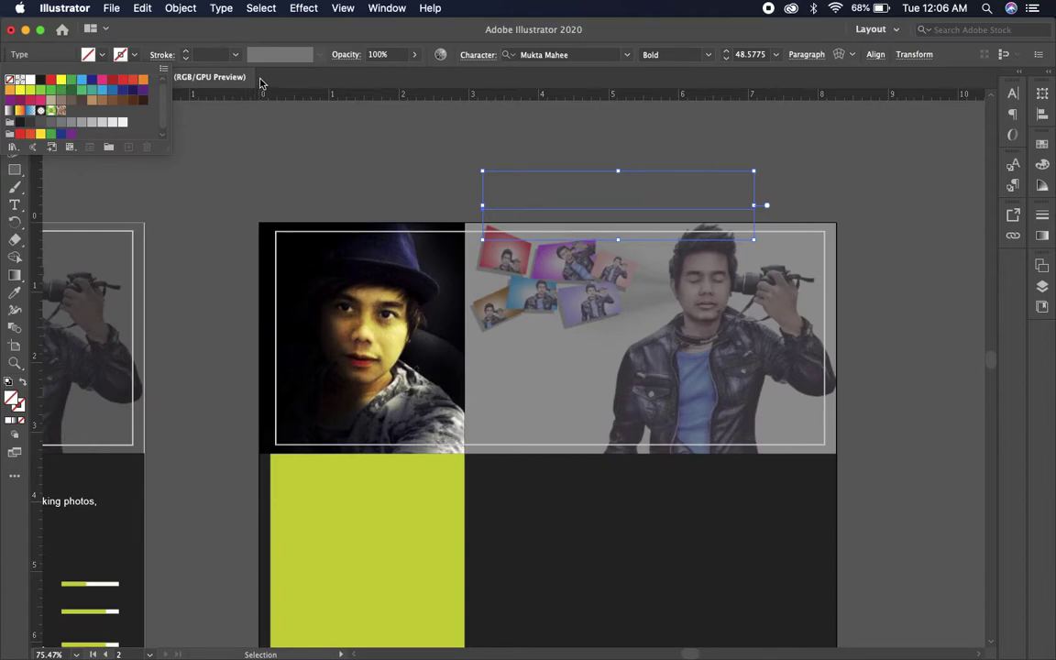
pyautogui.click(185, 55)
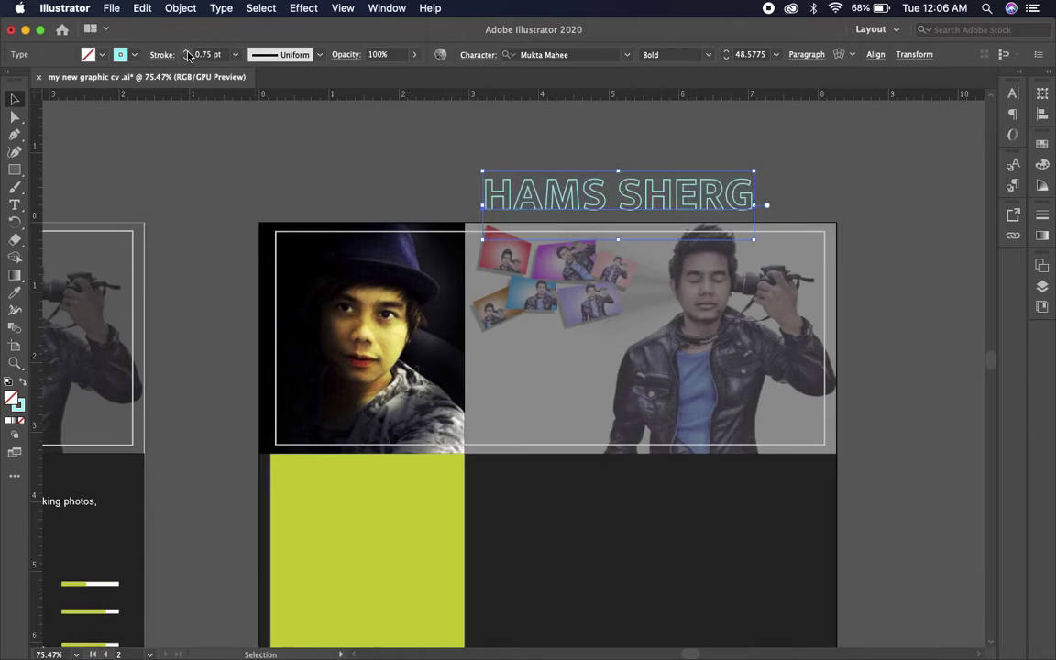
pyautogui.click(187, 52)
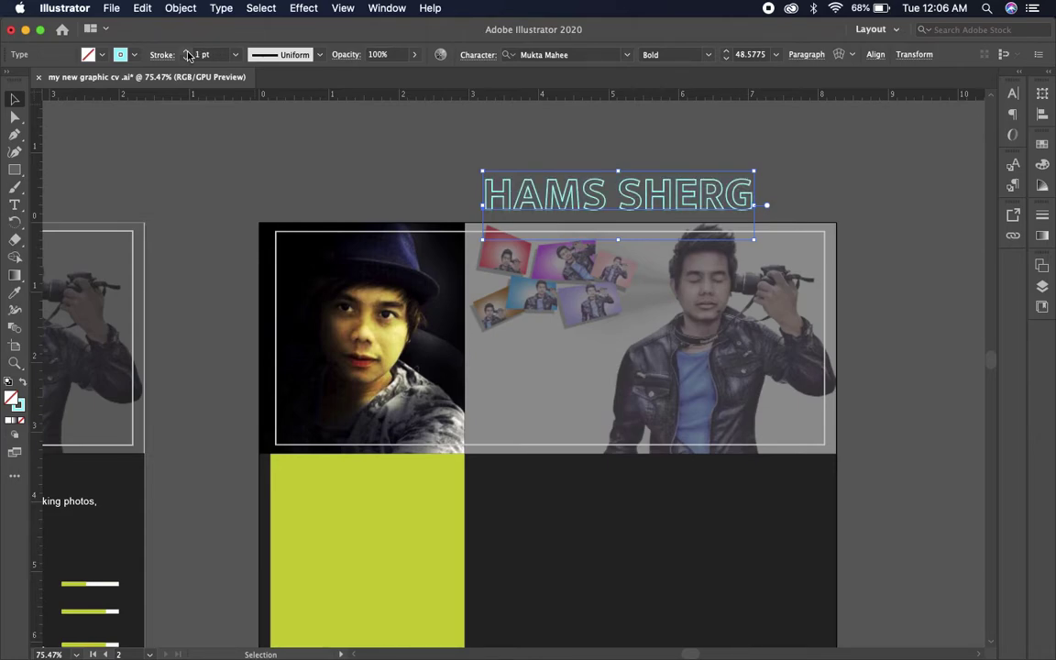
pyautogui.click(186, 52)
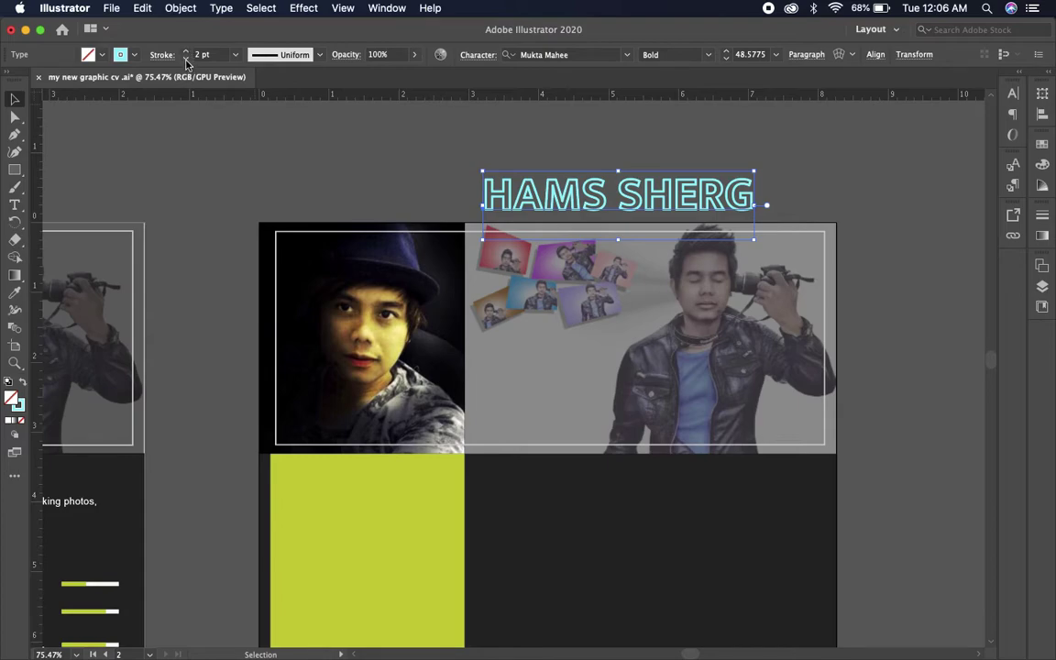
pyautogui.click(186, 58)
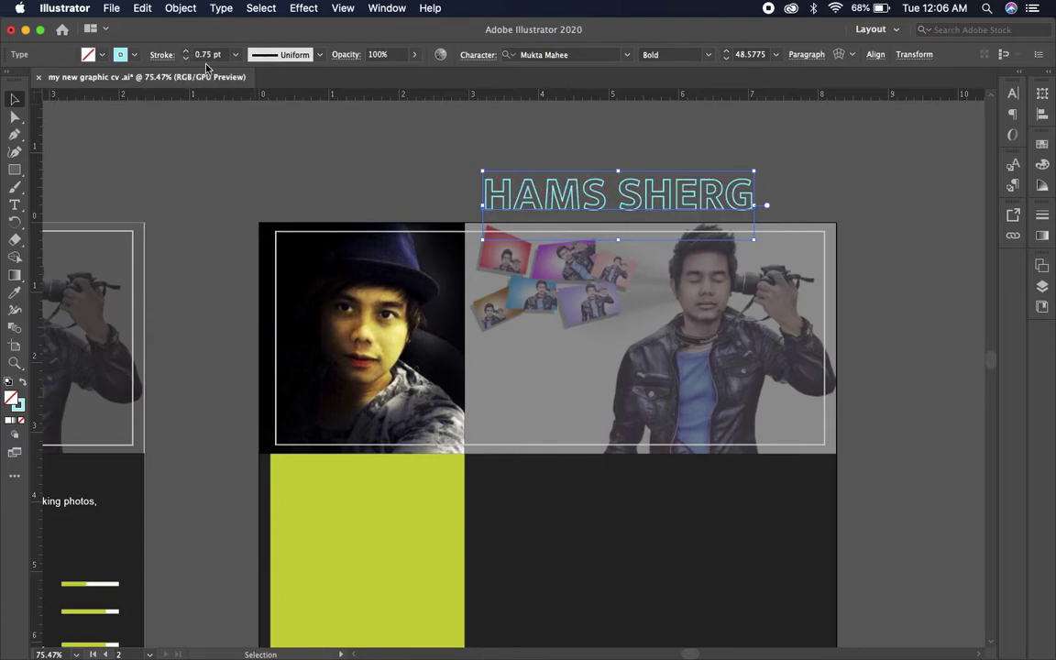
pyautogui.click(275, 176)
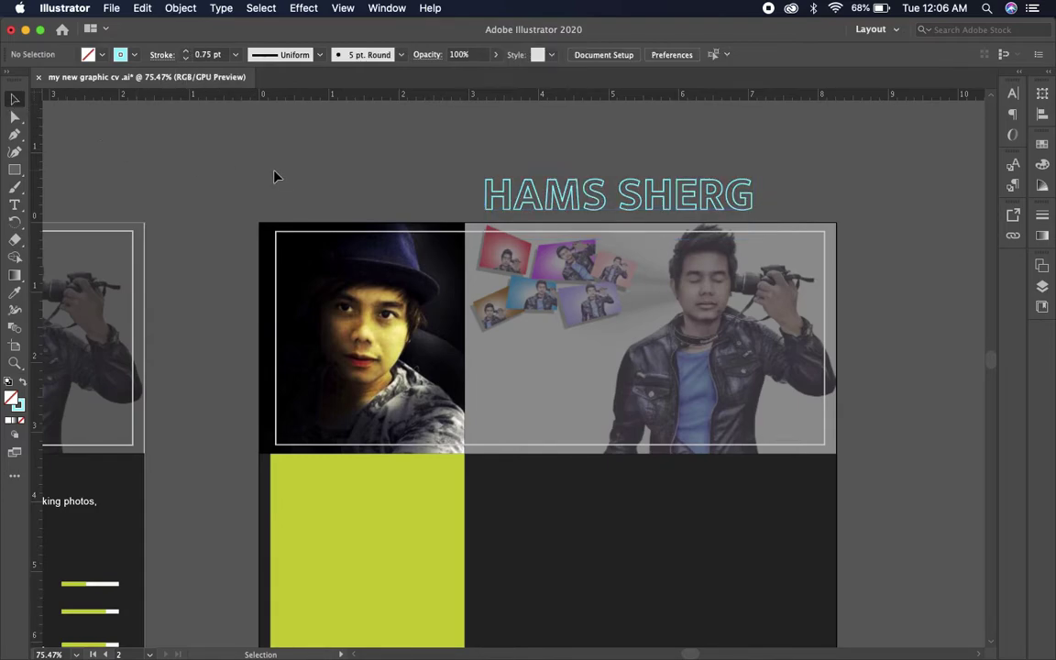
# Step: Bring the outlined name to the front and move it down onto the header photo
pyautogui.moveTo(257, 179); pyautogui.dragTo(475, 175)
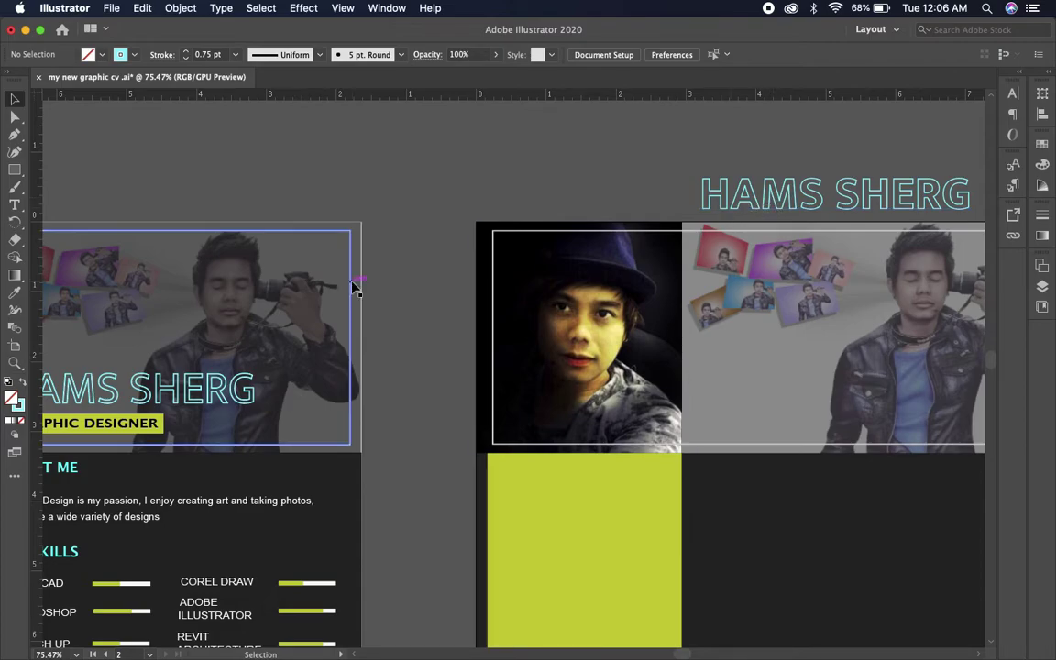
pyautogui.click(14, 363)
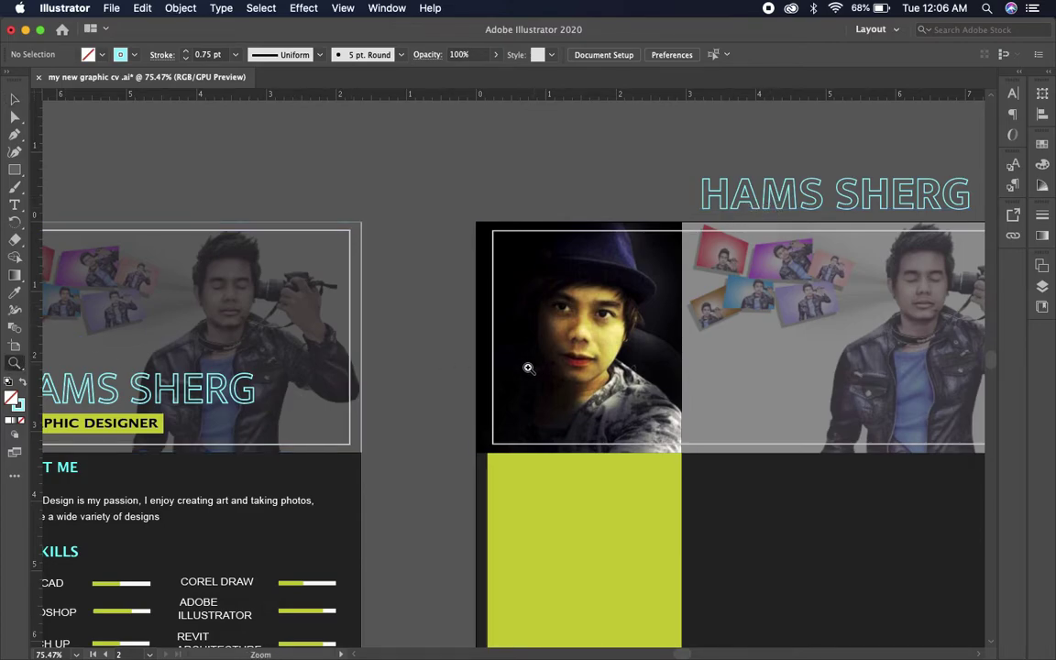
pyautogui.moveTo(422, 319)
pyautogui.mouseDown()
pyautogui.moveTo(439, 327)
pyautogui.moveTo(355, 293)
pyautogui.mouseUp()
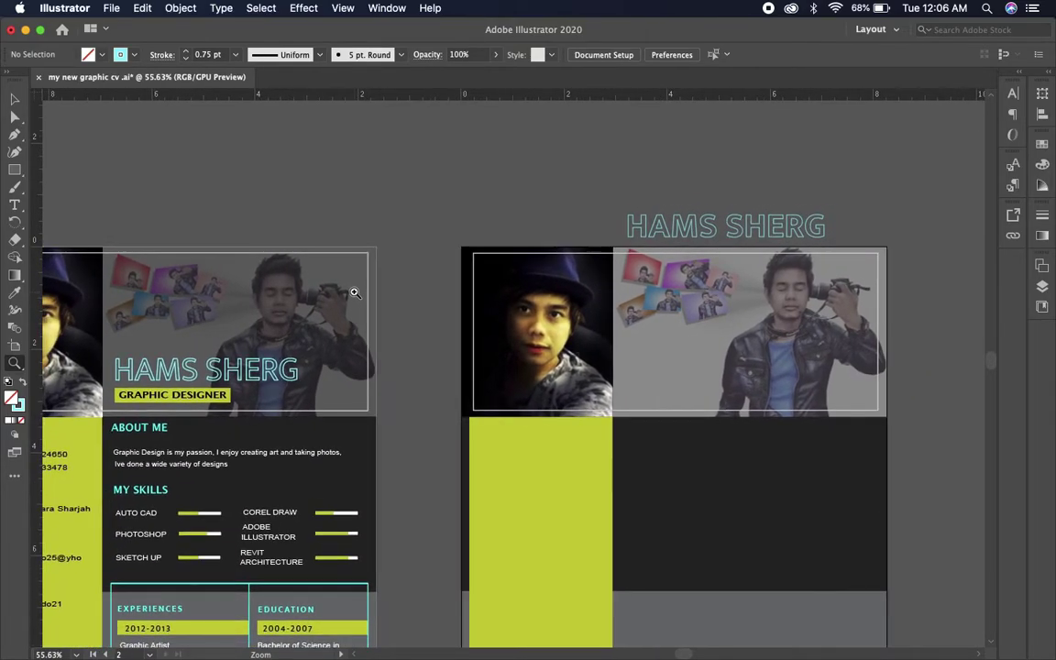
pyautogui.click(14, 98)
pyautogui.scroll(-2, 734, 275)
pyautogui.rightClick(789, 165)
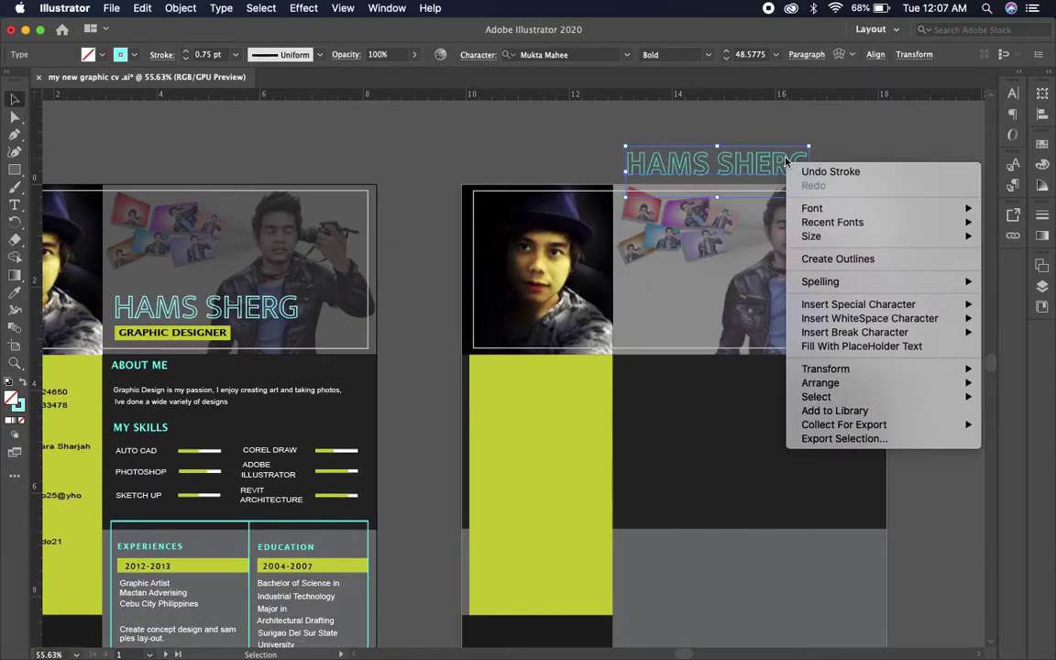
pyautogui.moveTo(819, 383)
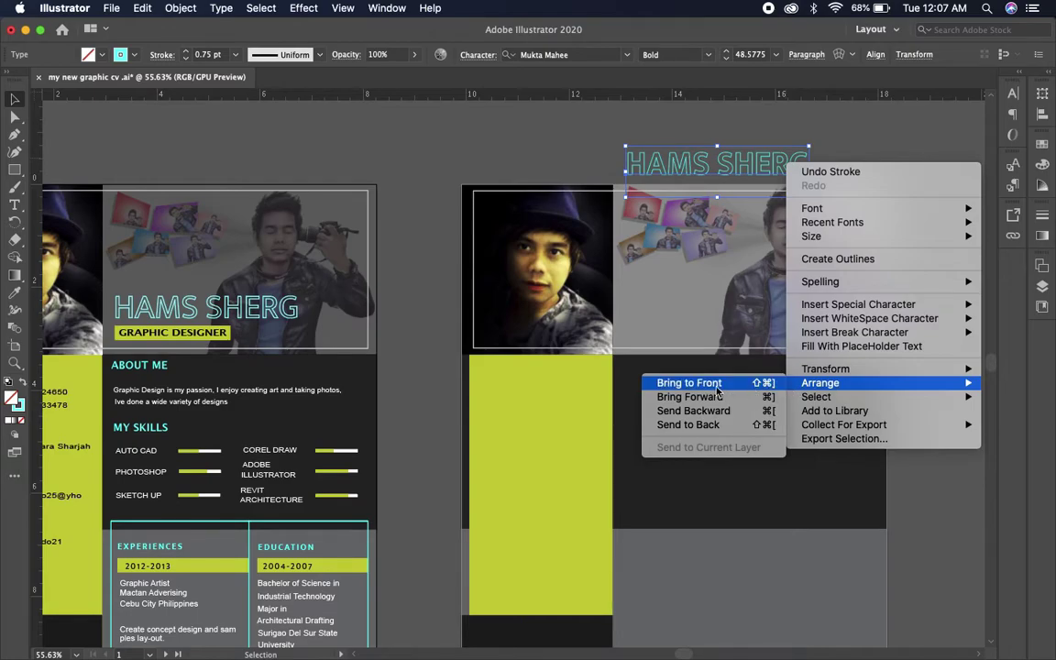
pyautogui.click(697, 383)
pyautogui.click(885, 180)
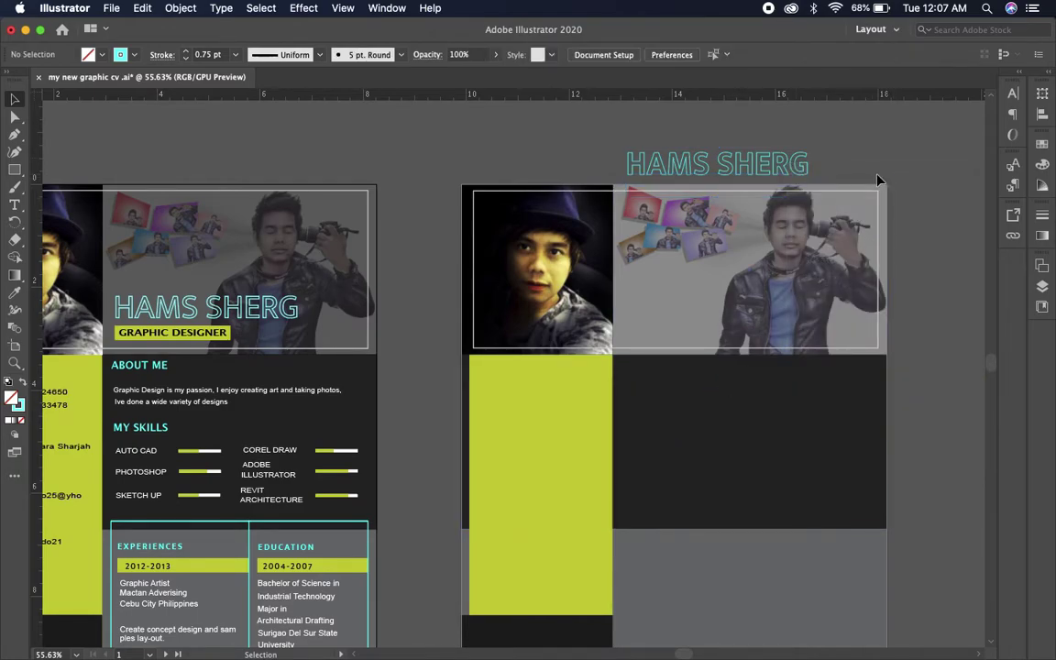
pyautogui.moveTo(789, 168); pyautogui.dragTo(793, 299)
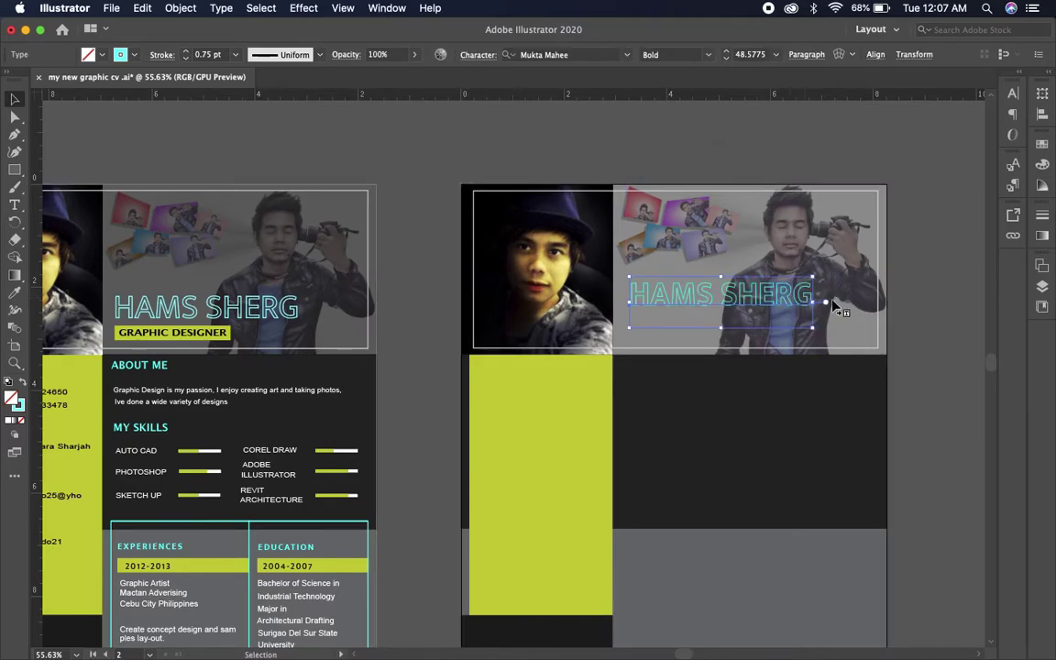
pyautogui.click(949, 305)
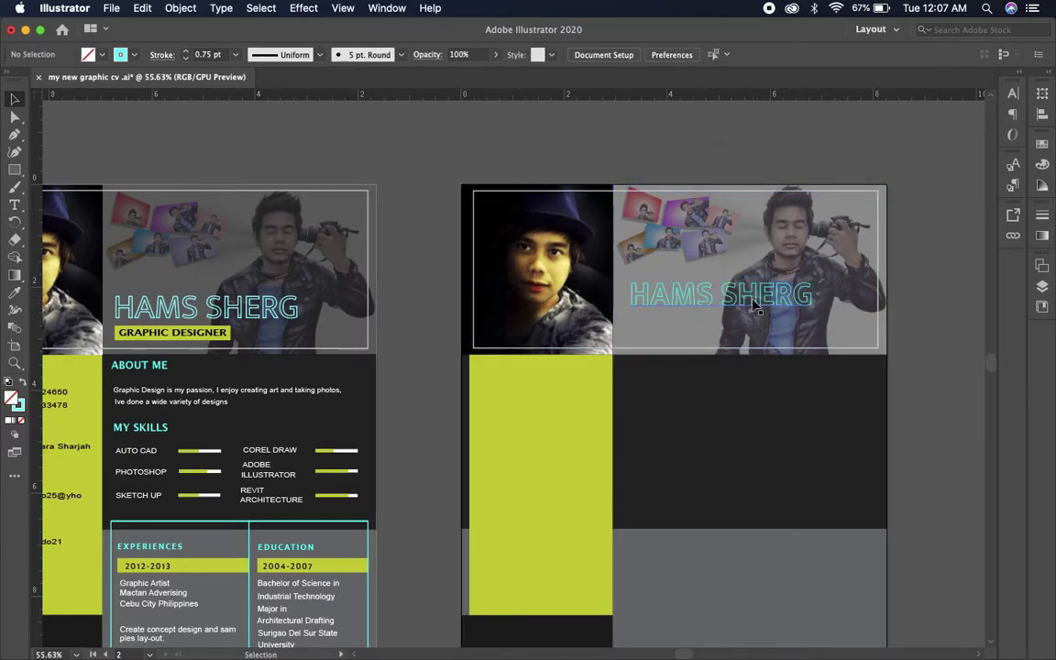
# Step: Set the HAMS SHERG name's outline weight to 1 pt
pyautogui.click(678, 280)
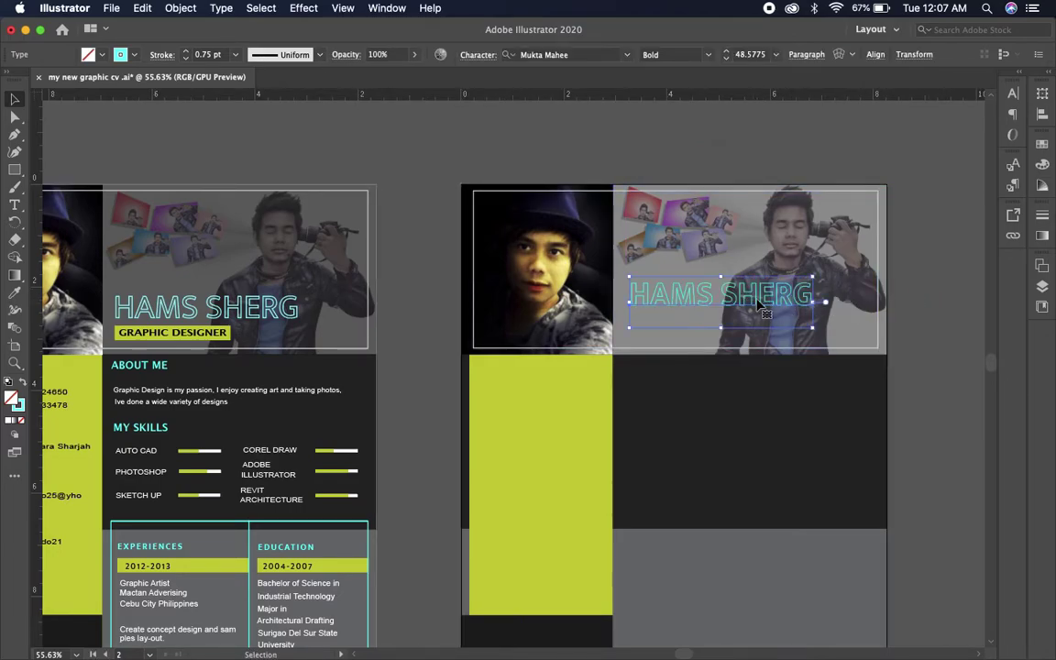
pyautogui.click(187, 55)
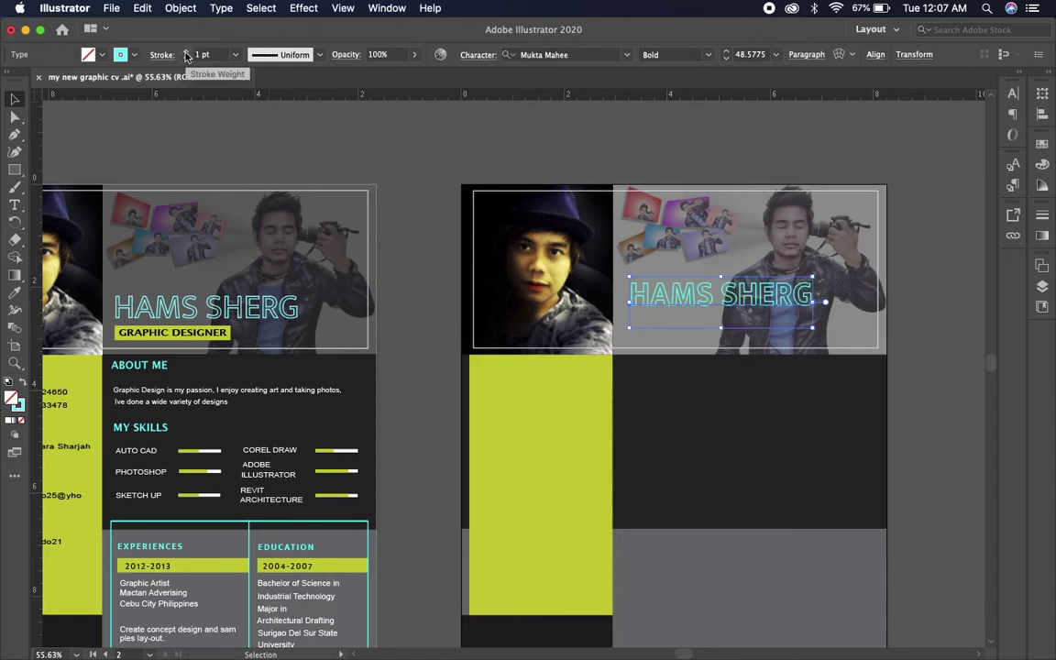
pyautogui.click(186, 55)
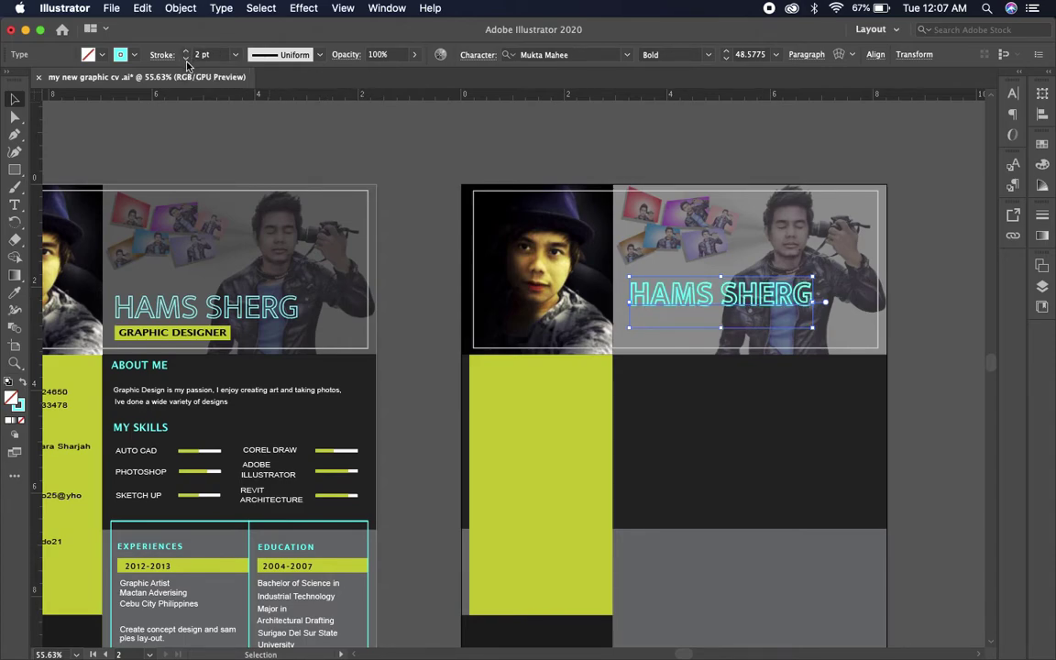
pyautogui.click(186, 58)
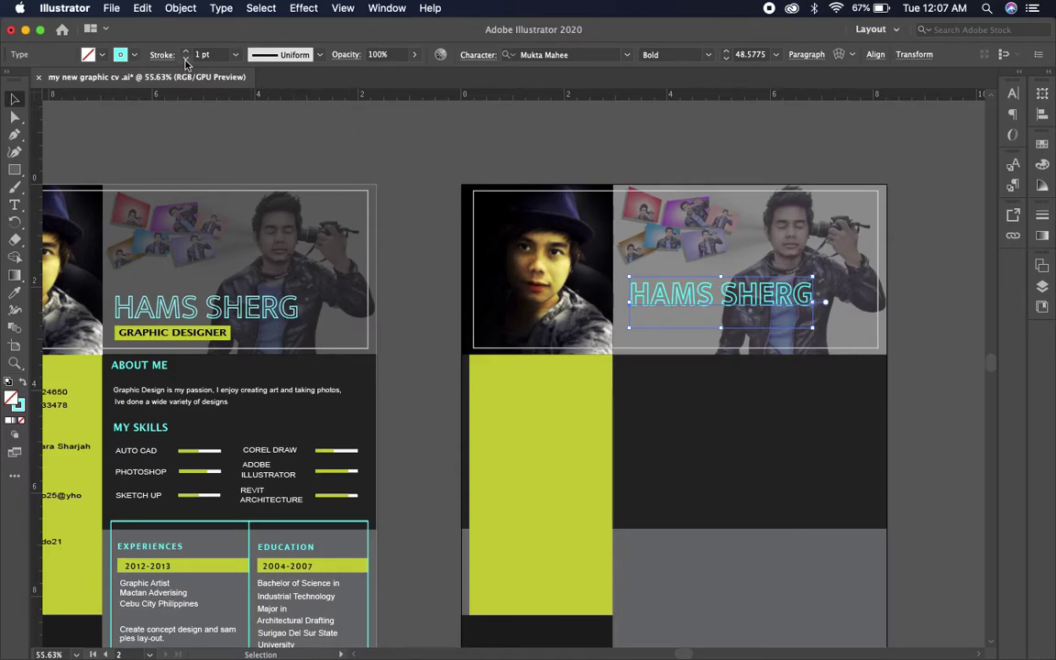
pyautogui.click(420, 138)
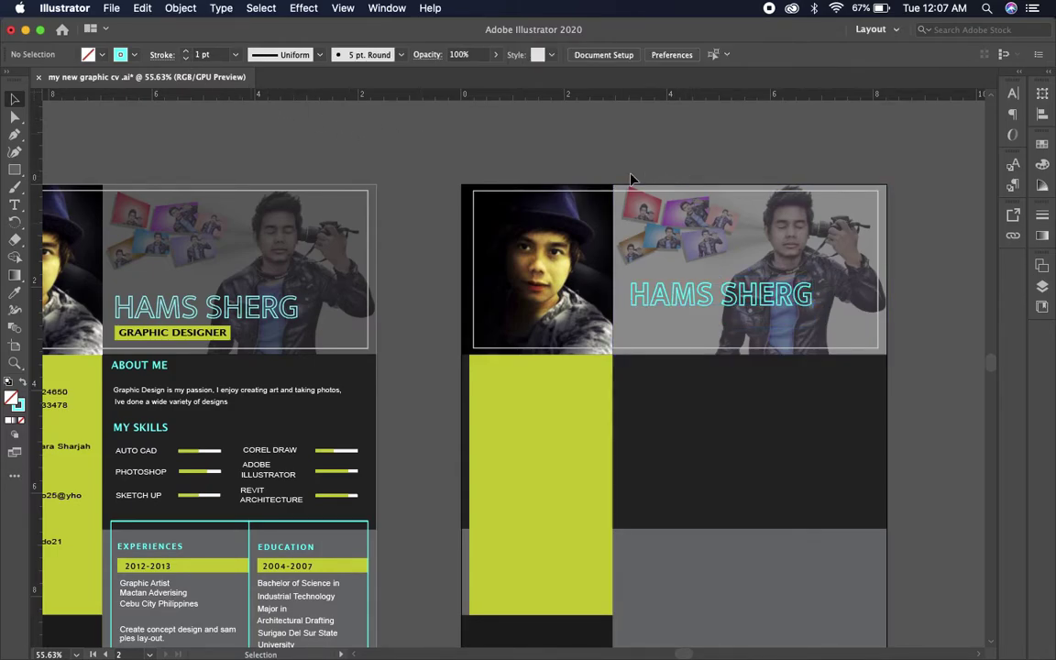
pyautogui.moveTo(555, 197); pyautogui.dragTo(581, 199)
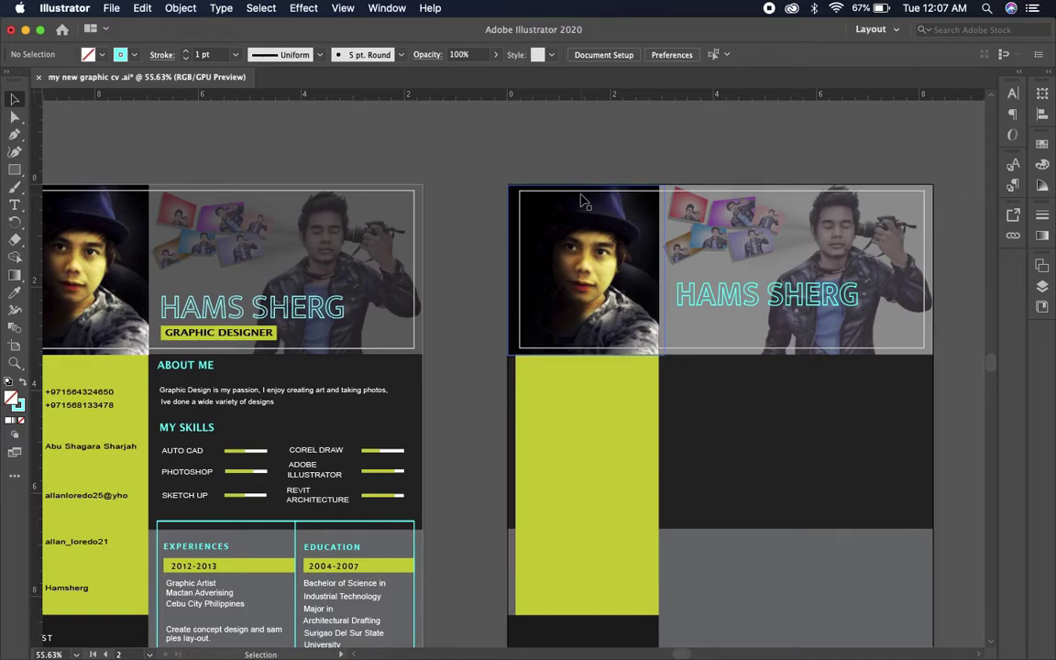
pyautogui.scroll(-1, 582, 200)
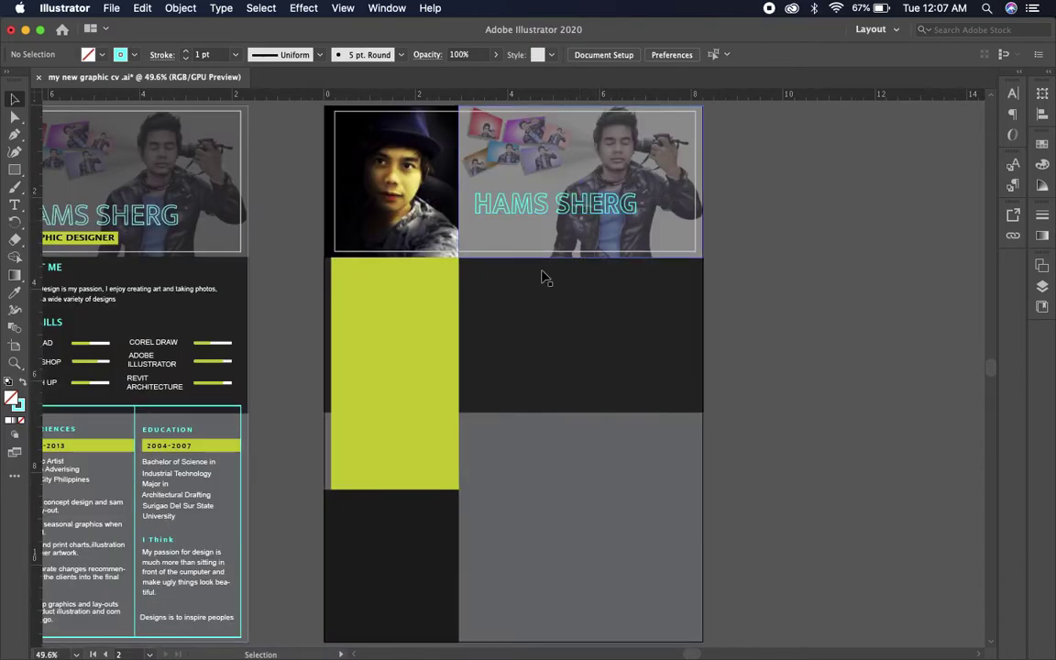
pyautogui.moveTo(542, 278)
pyautogui.mouseDown()
pyautogui.moveTo(719, 311)
pyautogui.moveTo(823, 301)
pyautogui.mouseUp()
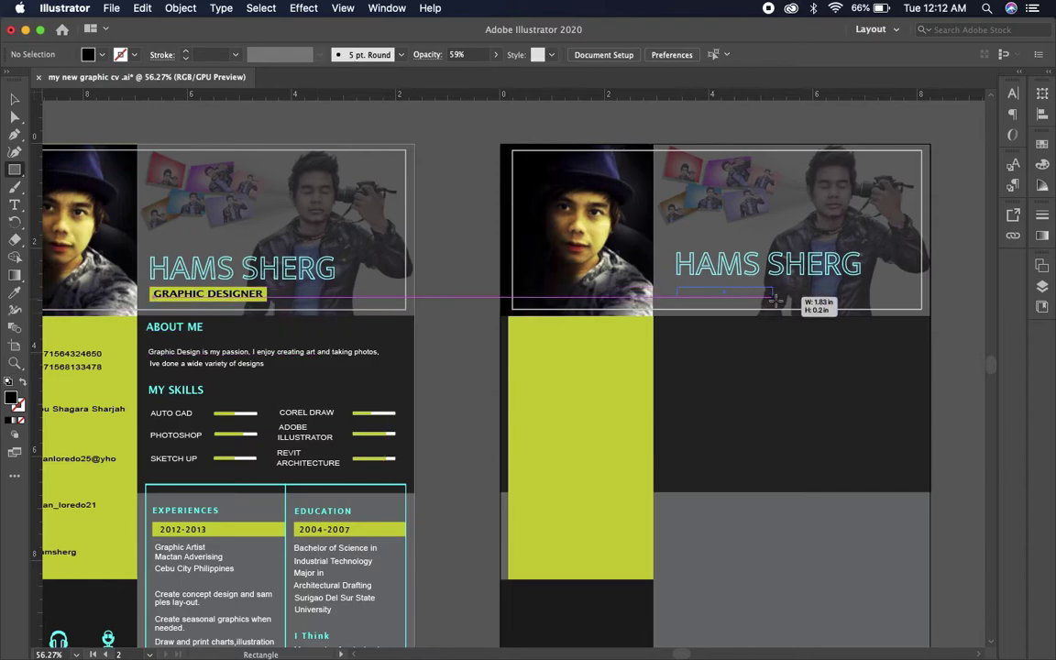
# Step: Draw a thin bar under the name and fill it with the sampled yellow-green
pyautogui.press('v')
pyautogui.click(731, 321)
pyautogui.click(734, 293)
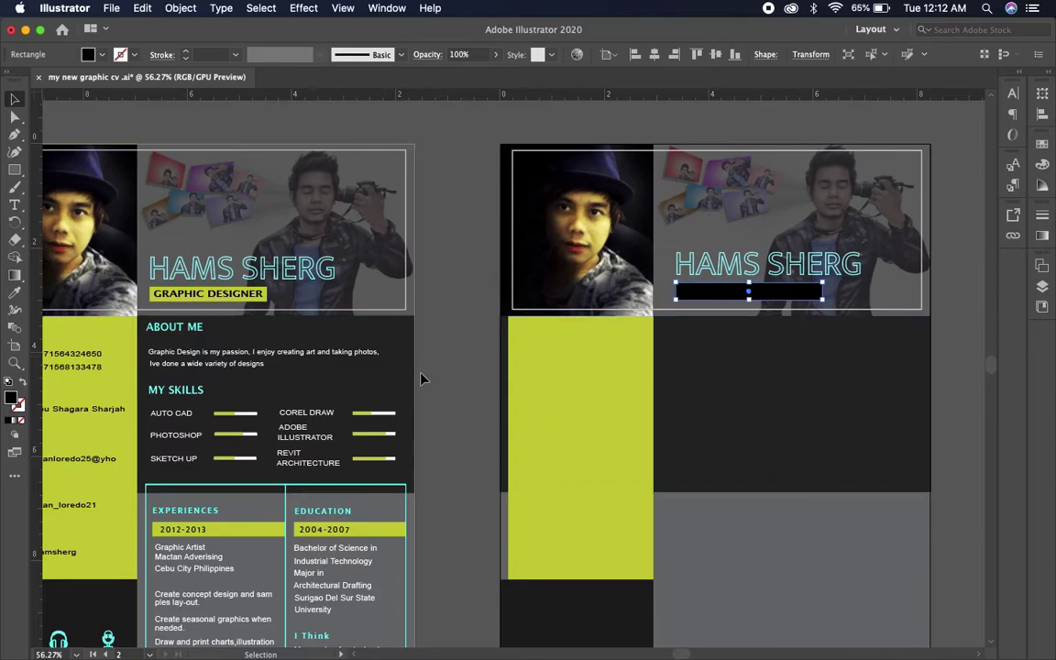
pyautogui.click(15, 292)
pyautogui.click(267, 293)
pyautogui.press('v')
pyautogui.click(483, 307)
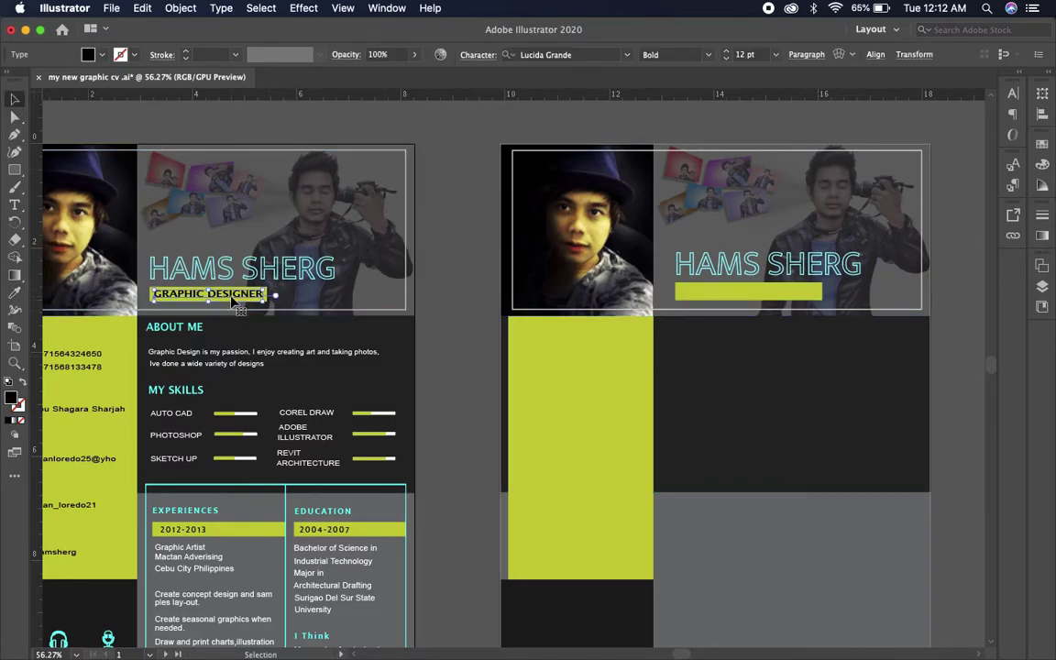
# Step: Add the text 'GRAPHIC DESIGNER' and set it in Lucida Grande
pyautogui.click(18, 207)
pyautogui.click(529, 122)
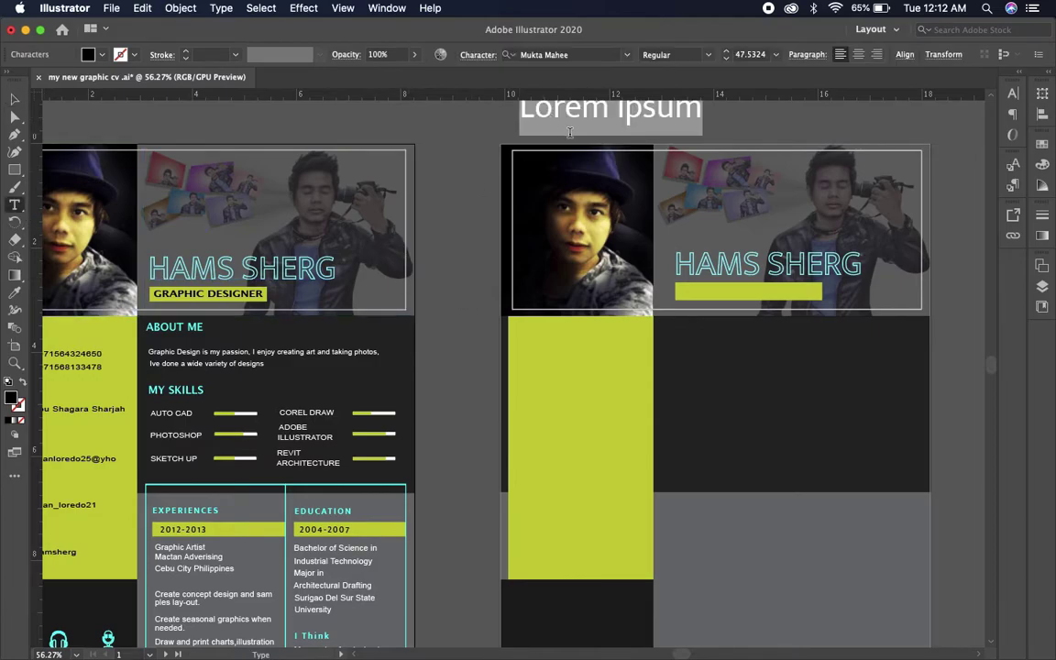
pyautogui.write('GRAPHIC DESI')
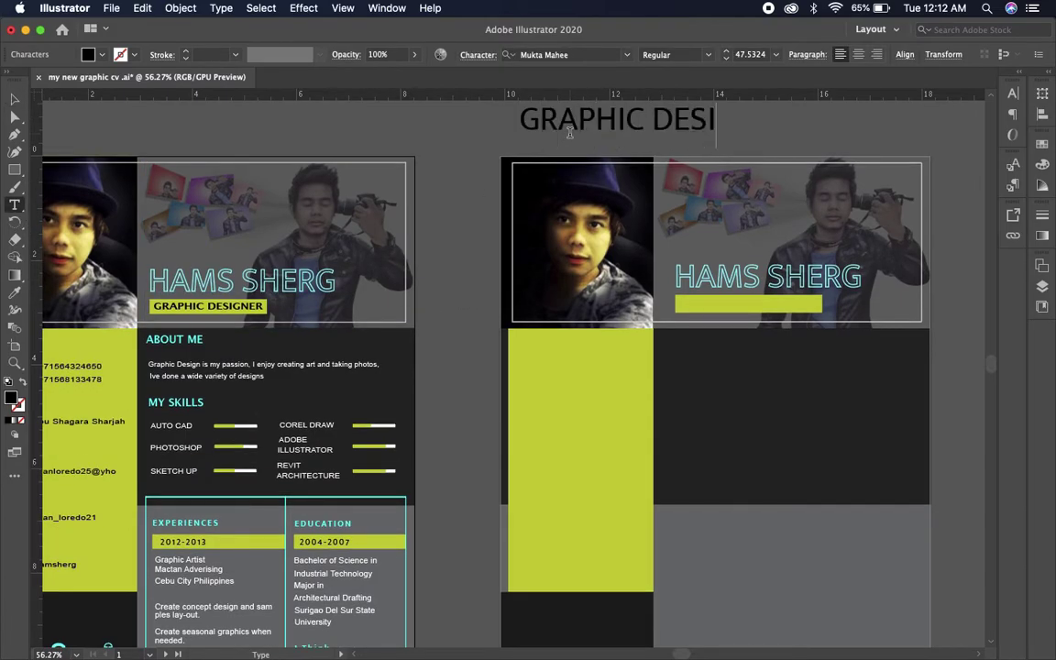
pyautogui.write('GNER')
pyautogui.press('Escape')
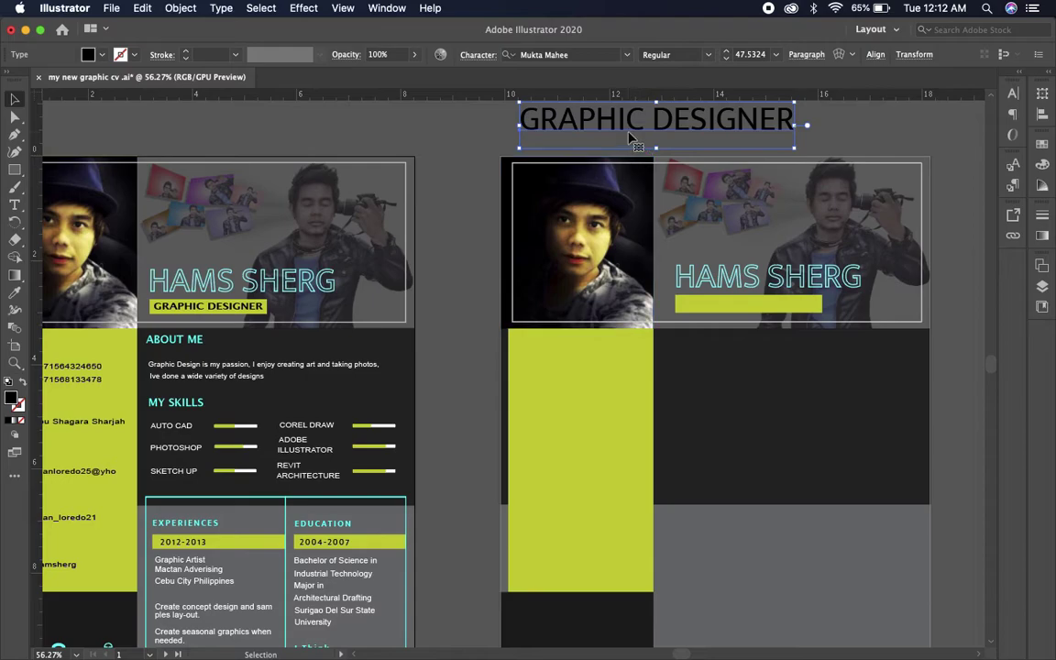
pyautogui.click(567, 56)
pyautogui.write('L')
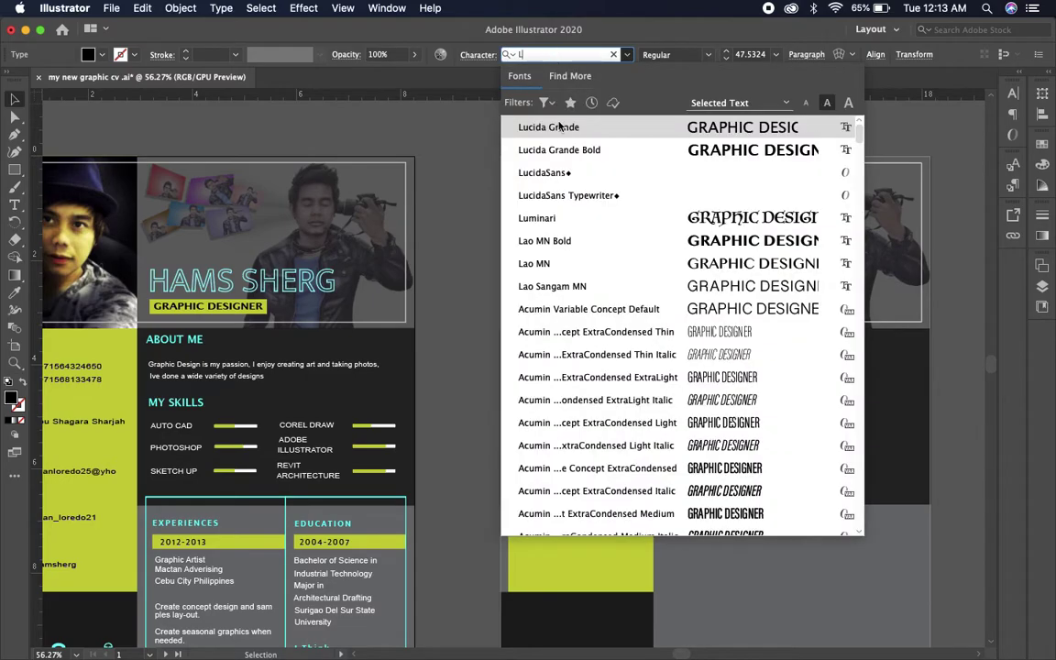
pyautogui.click(559, 127)
# Step: Move GRAPHIC DESIGNER onto the yellow-green bar, narrow it to fit, and make it bold
pyautogui.moveTo(598, 125); pyautogui.dragTo(752, 302)
pyautogui.hscroll(3, 826, 348)
pyautogui.click(875, 366)
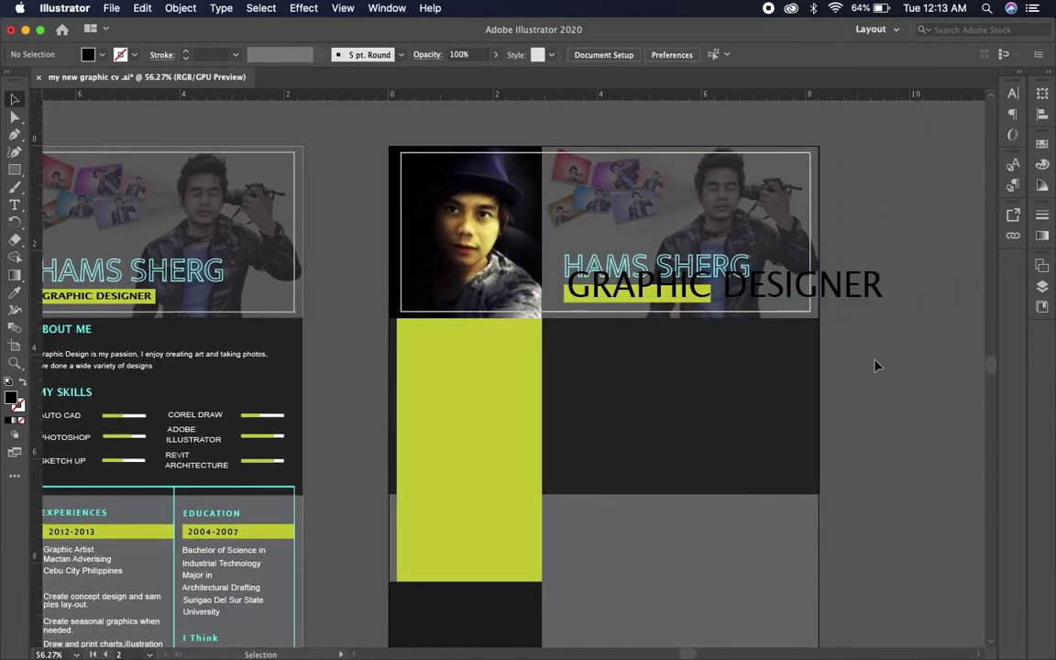
pyautogui.click(853, 286)
pyautogui.moveTo(884, 296)
pyautogui.mouseDown()
pyautogui.moveTo(747, 273)
pyautogui.moveTo(744, 293)
pyautogui.mouseUp()
pyautogui.click(885, 289)
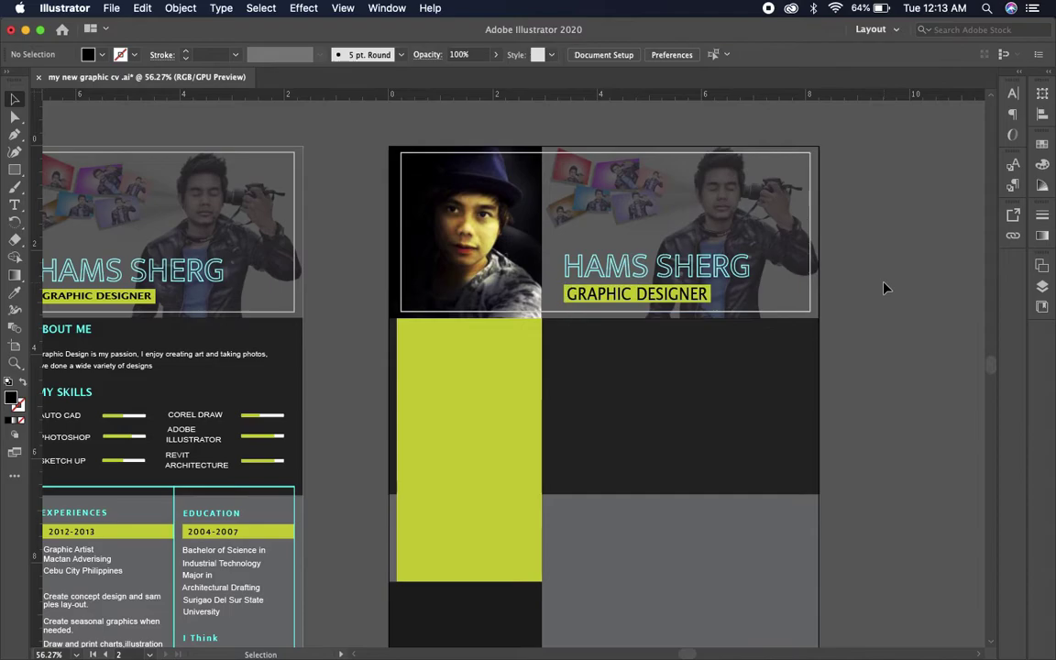
pyautogui.click(642, 293)
pyautogui.click(660, 53)
pyautogui.click(628, 83)
pyautogui.click(332, 400)
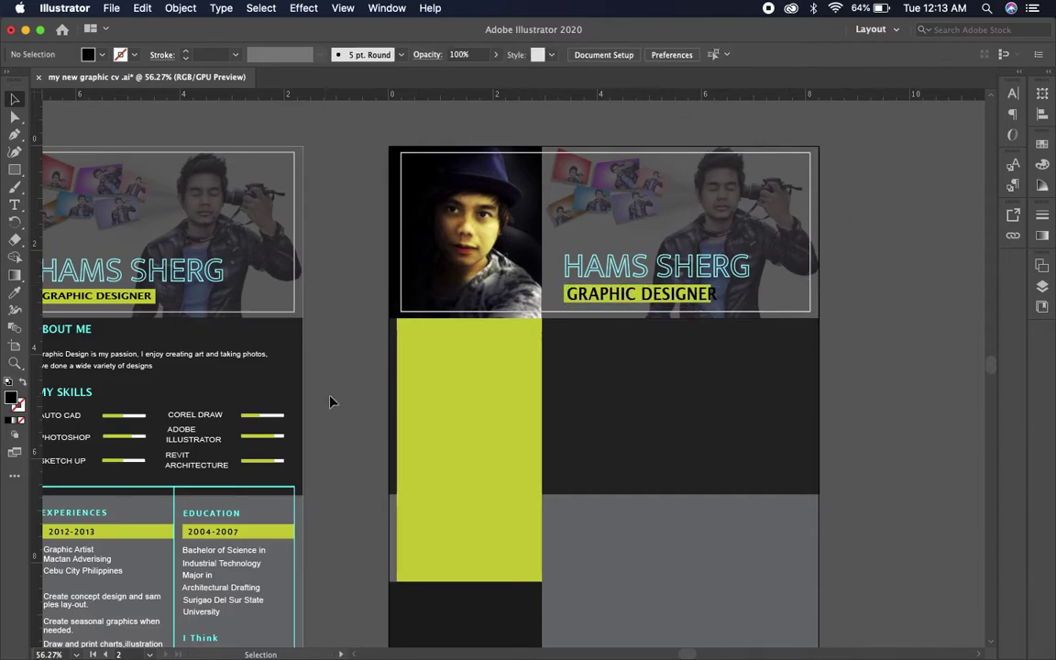
pyautogui.press('z')
pyautogui.moveTo(555, 296)
pyautogui.mouseDown()
pyautogui.moveTo(706, 313)
pyautogui.moveTo(523, 339)
pyautogui.mouseUp()
# Step: Shrink the GRAPHIC DESIGNER label to about 19.17 pt so it fits inside the bar
pyautogui.press('v')
pyautogui.doubleClick(569, 298)
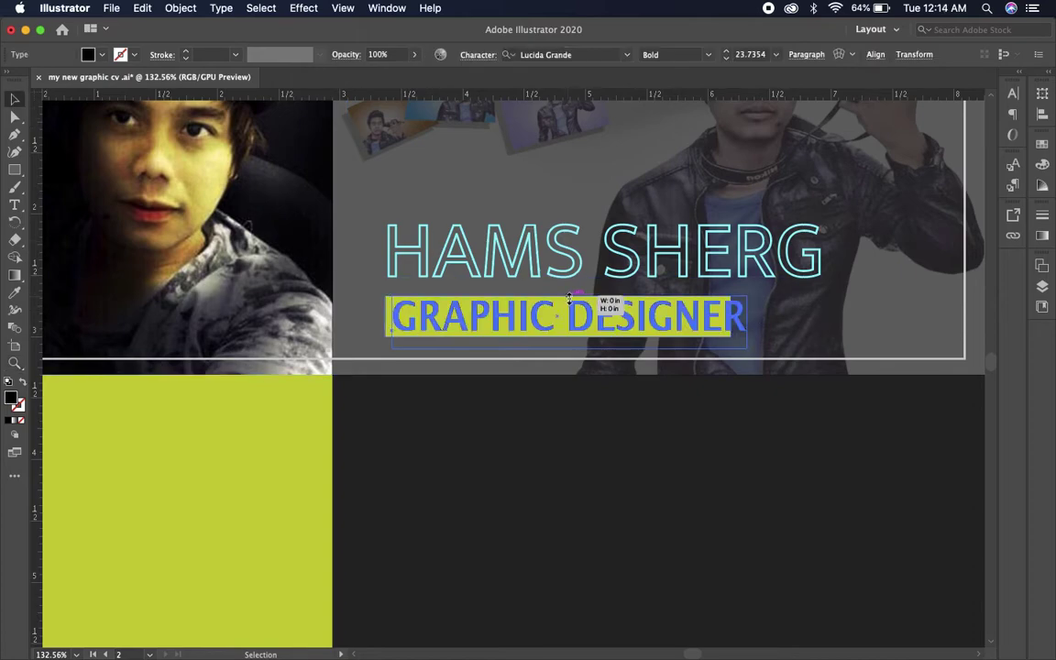
pyautogui.moveTo(569, 298); pyautogui.dragTo(569, 305)
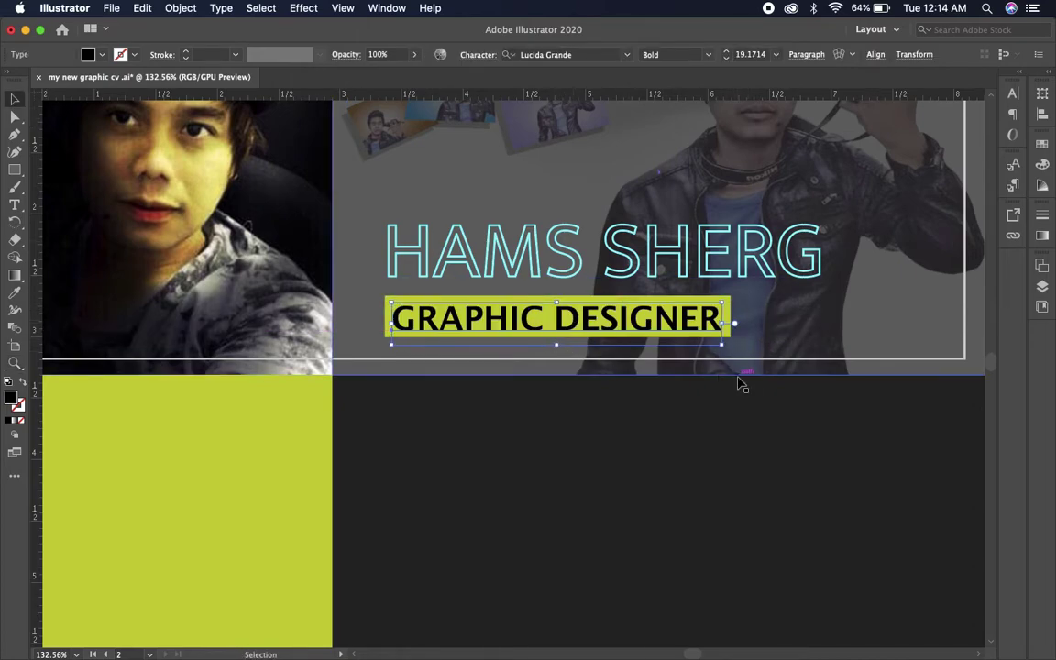
pyautogui.press('z')
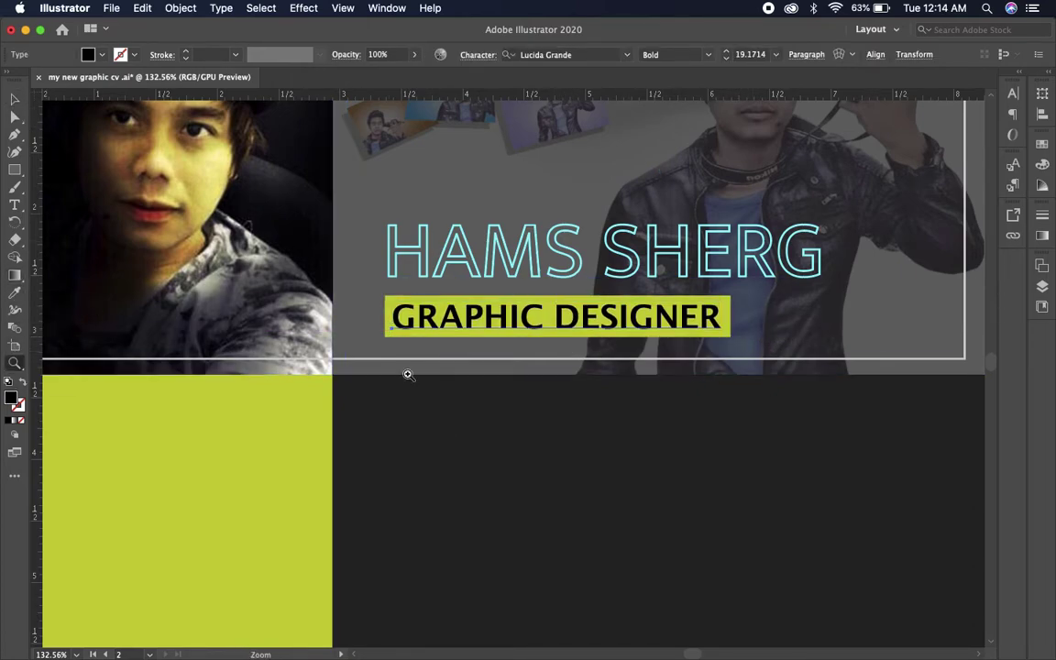
pyautogui.moveTo(408, 371); pyautogui.dragTo(420, 333)
pyautogui.keyDown('alt'); pyautogui.click(420, 333); pyautogui.keyUp('alt')
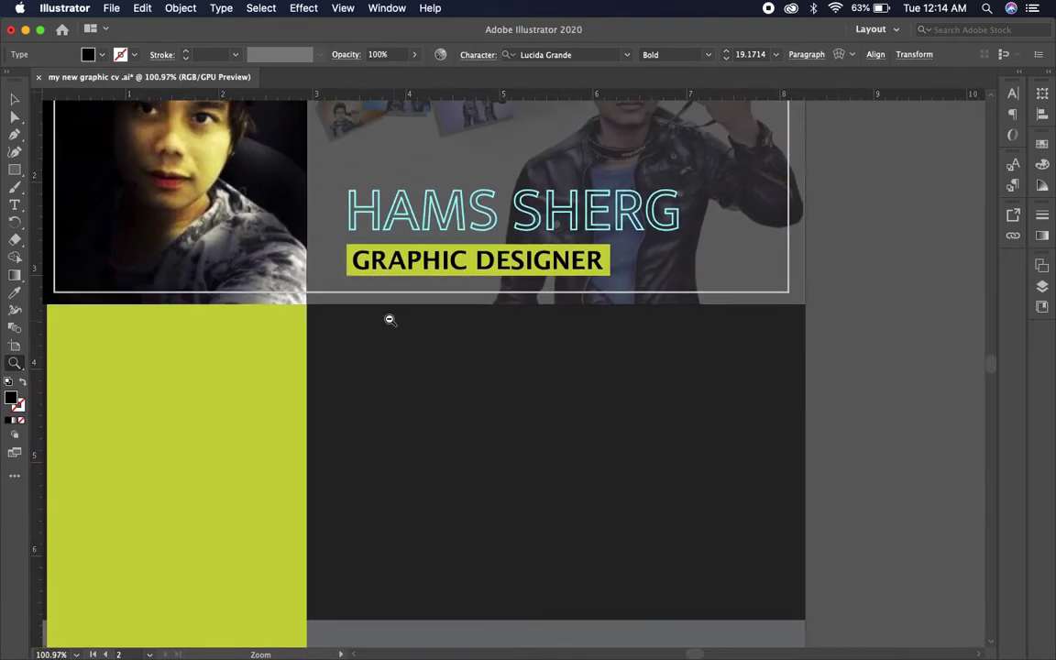
pyautogui.moveTo(782, 523); pyautogui.dragTo(691, 502)
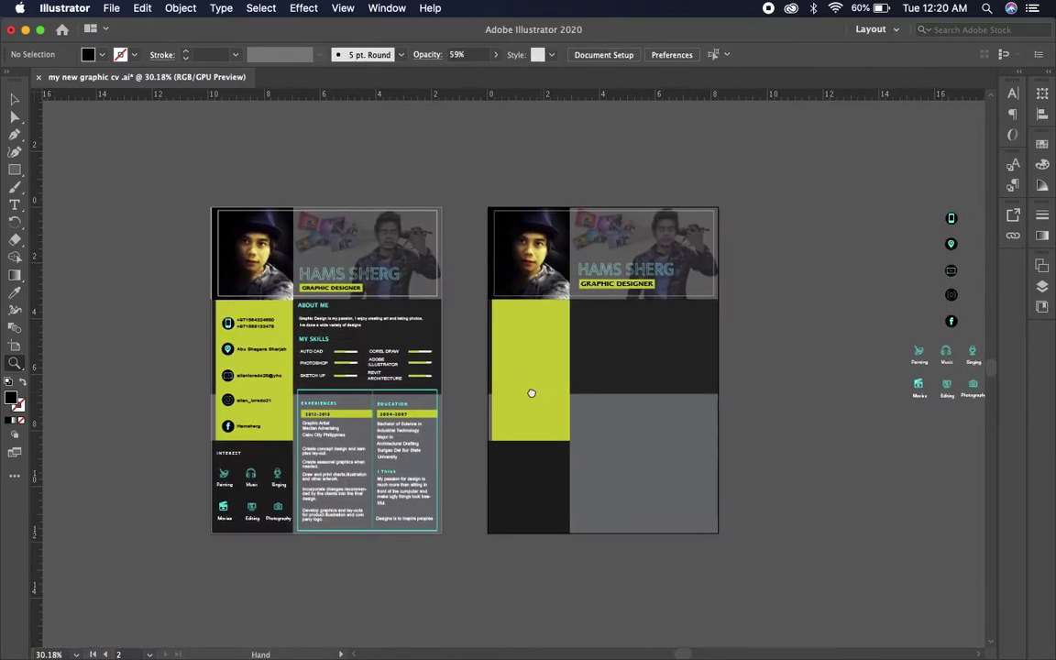
# Step: Recentre the view on both artboards and return to the Selection tool
pyautogui.moveTo(530, 396); pyautogui.dragTo(409, 398)
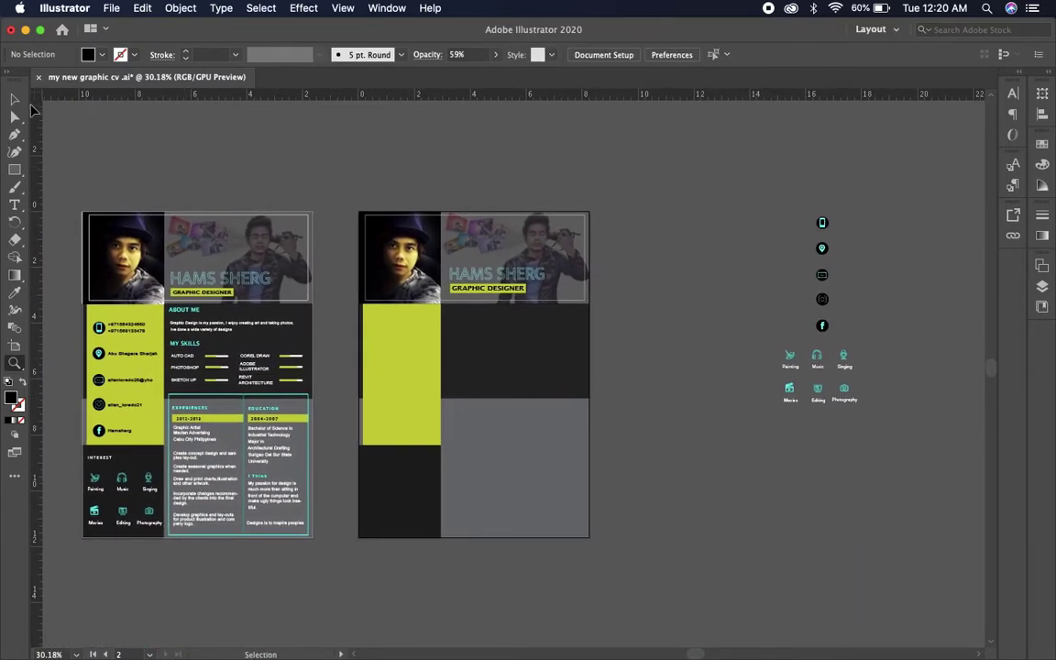
pyautogui.click(15, 100)
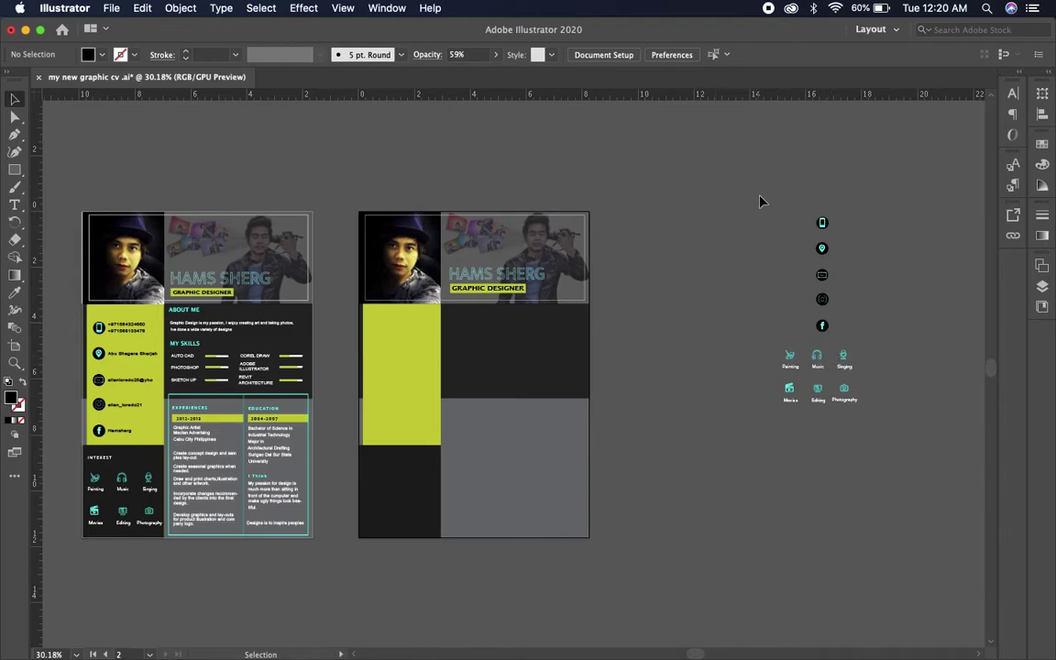
# Step: Move the five contact icons onto the yellow strip and bring them to the front
pyautogui.moveTo(844, 335); pyautogui.dragTo(807, 213)
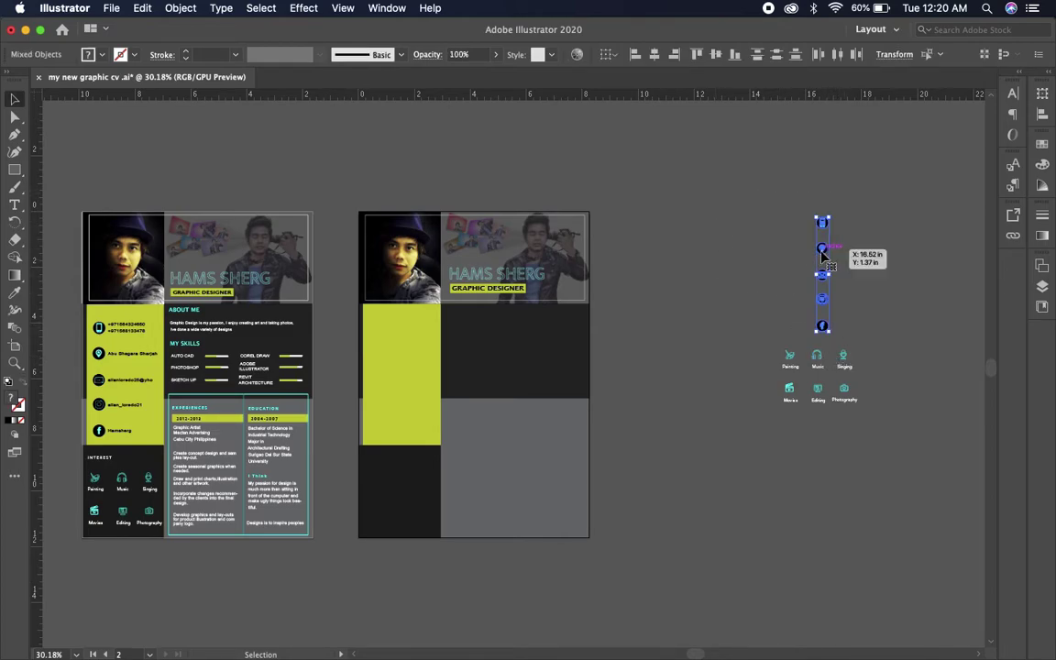
pyautogui.moveTo(823, 253); pyautogui.dragTo(378, 348)
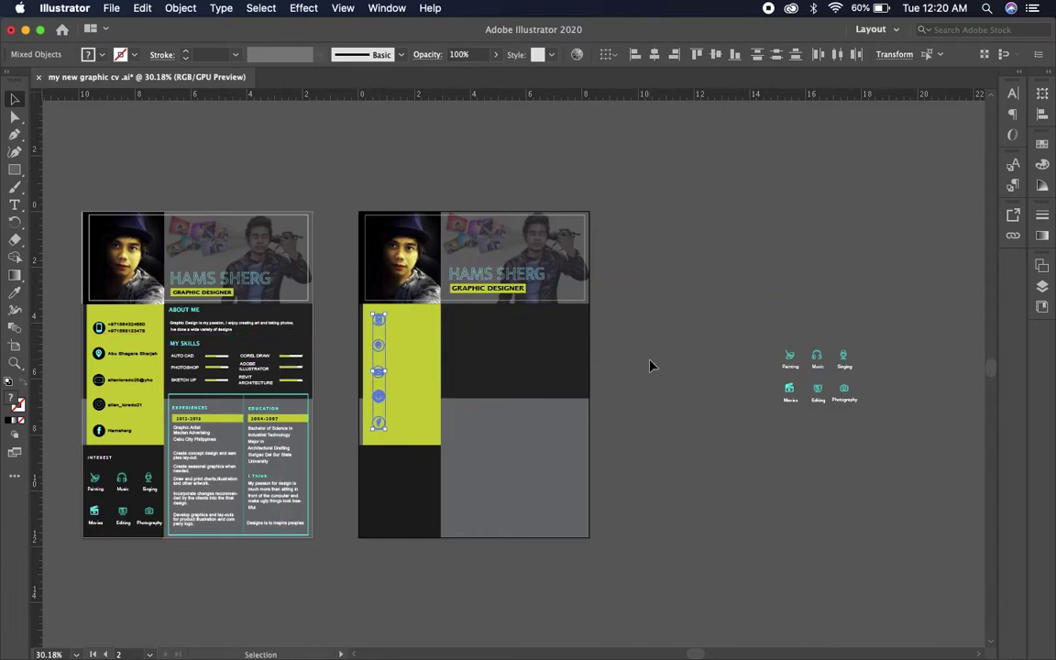
pyautogui.rightClick(362, 420)
pyautogui.click(559, 574)
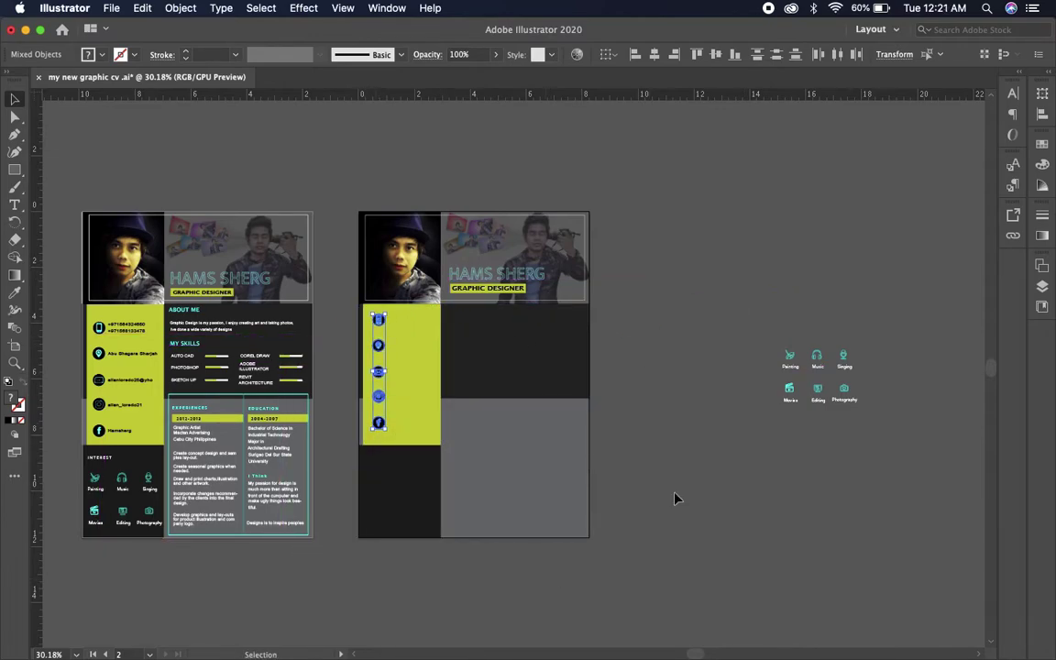
# Step: Move the interest icons onto the lower dark panel and bring them to the front
pyautogui.click(675, 498)
pyautogui.moveTo(789, 394); pyautogui.dragTo(371, 503)
pyautogui.rightClick(372, 486)
pyautogui.click(578, 575)
pyautogui.click(710, 495)
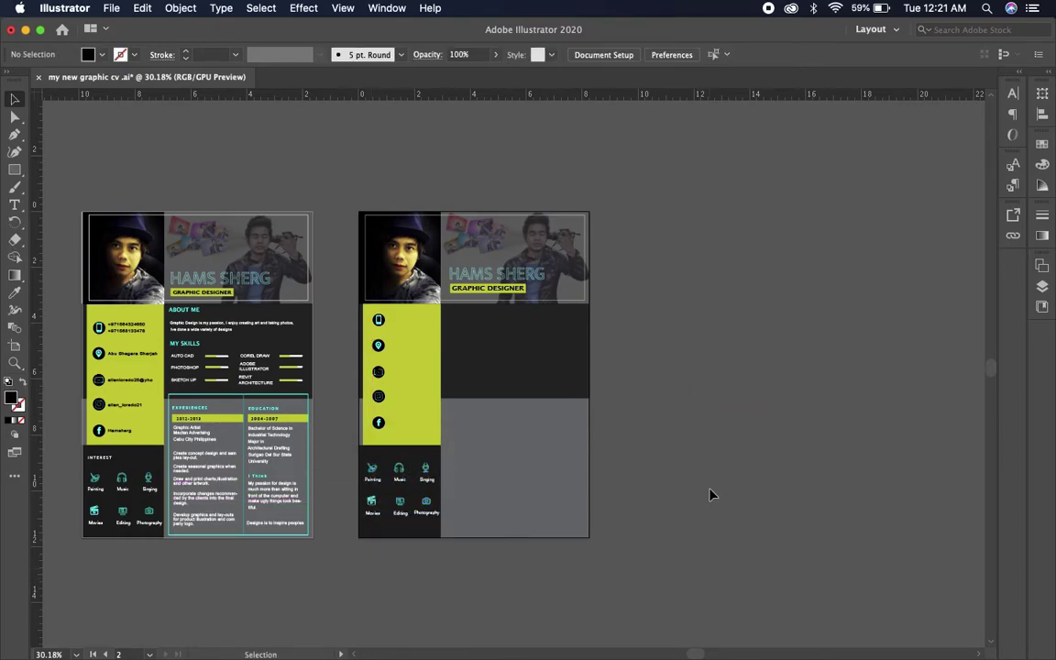
pyautogui.press('z')
pyautogui.scroll(-1, 559, 564)
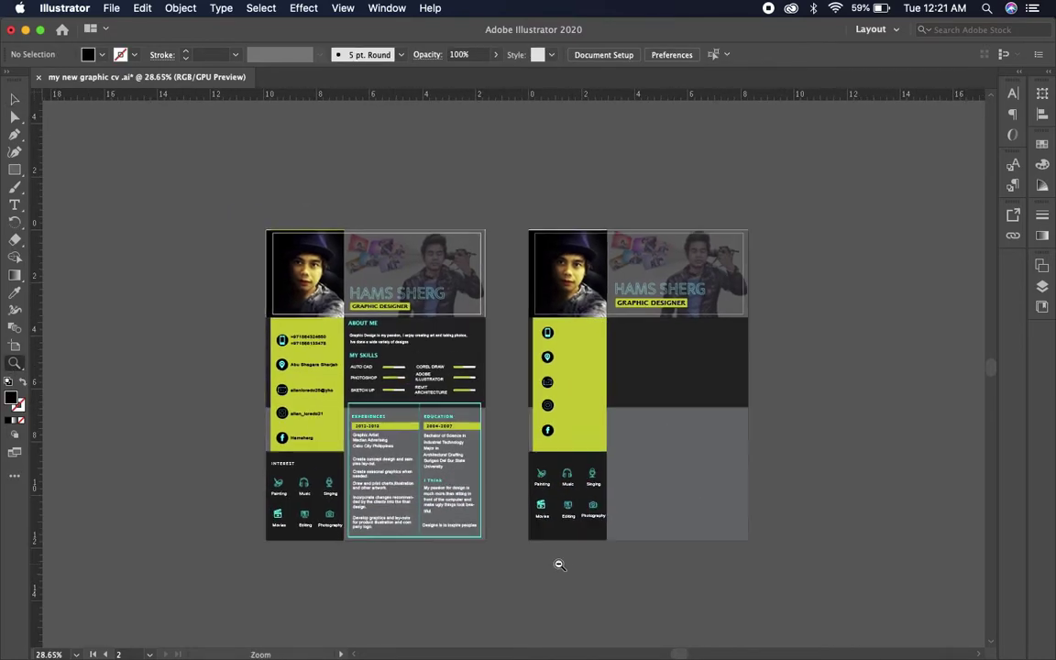
pyautogui.scroll(2, 614, 589)
pyautogui.scroll(2, 495, 420)
pyautogui.scroll(2, 491, 401)
pyautogui.scroll(2, 525, 447)
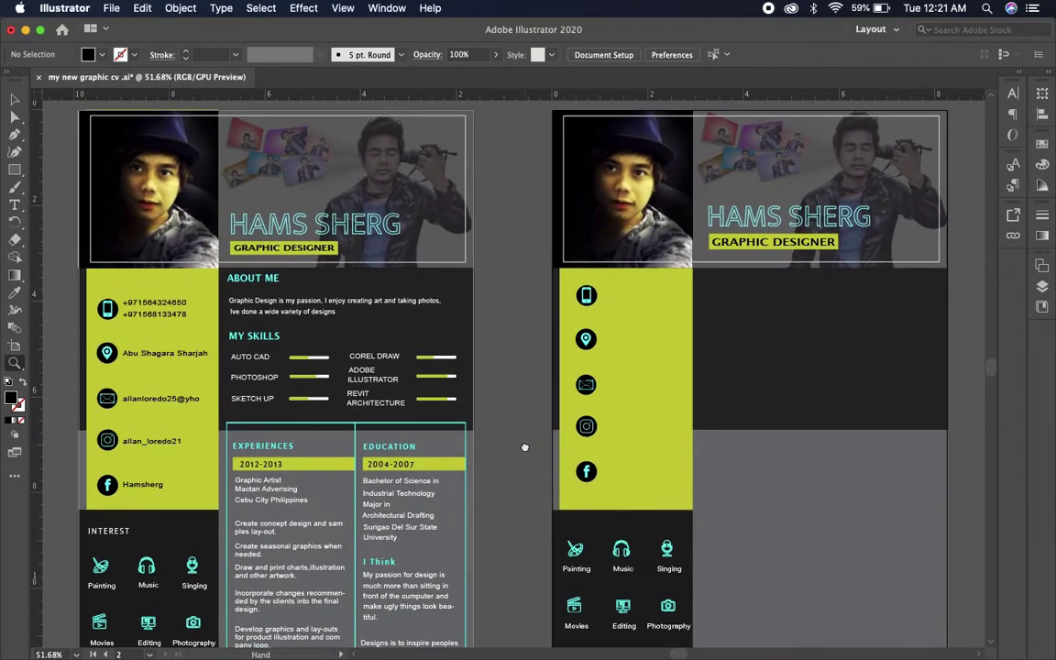
pyautogui.scroll(3, 524, 448)
pyautogui.scroll(-2, 670, 450)
pyautogui.scroll(-1, 449, 236)
pyautogui.press('v')
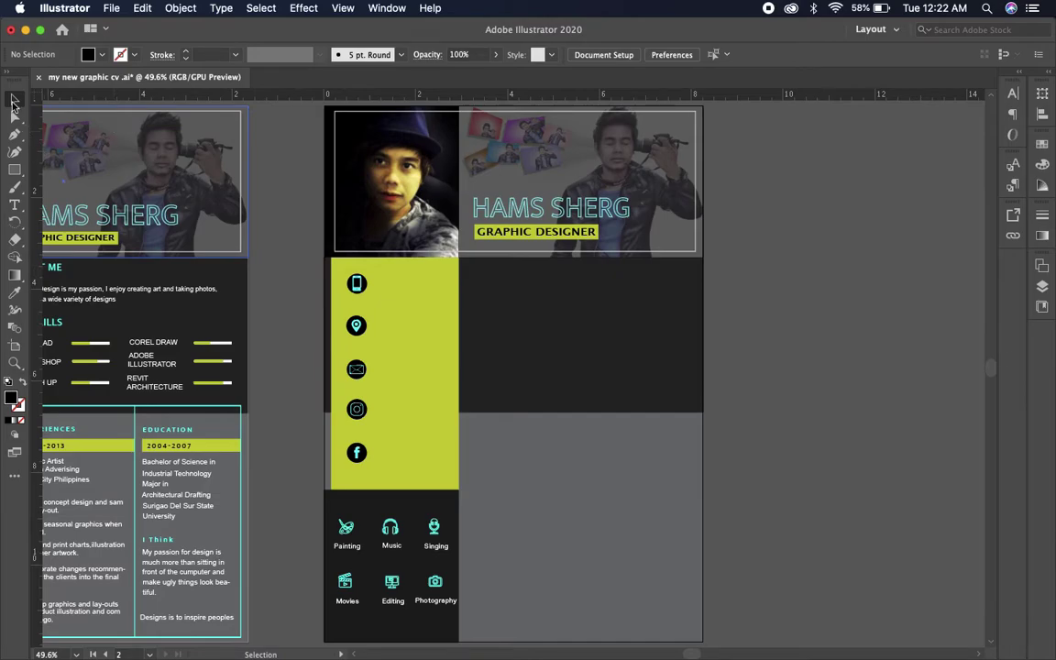
pyautogui.moveTo(276, 274); pyautogui.dragTo(501, 287)
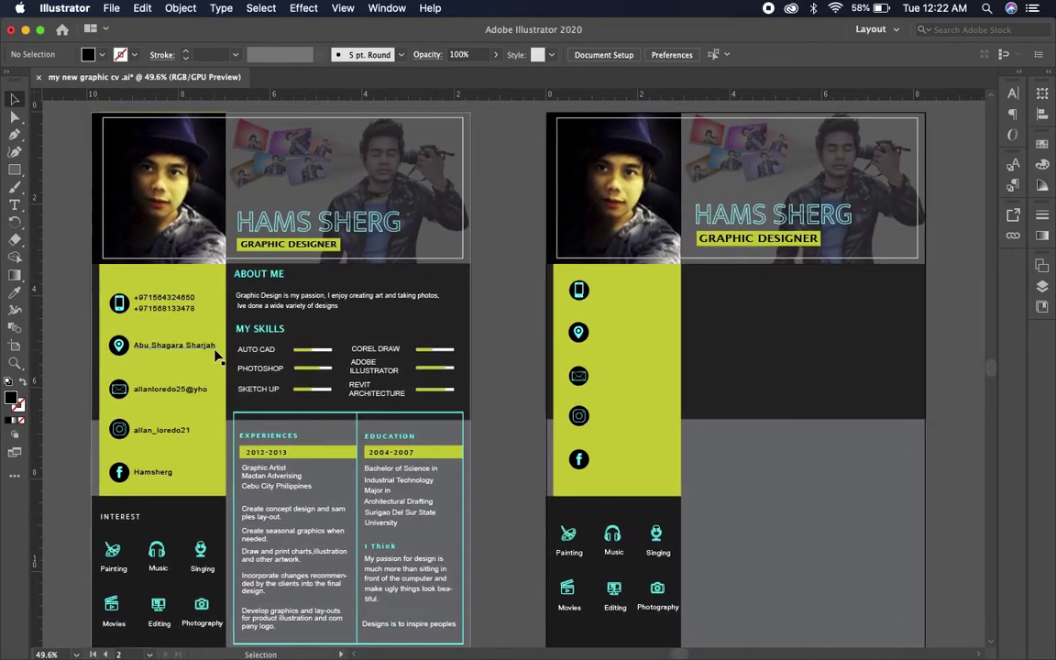
pyautogui.click(14, 363)
pyautogui.moveTo(539, 355); pyautogui.dragTo(523, 355)
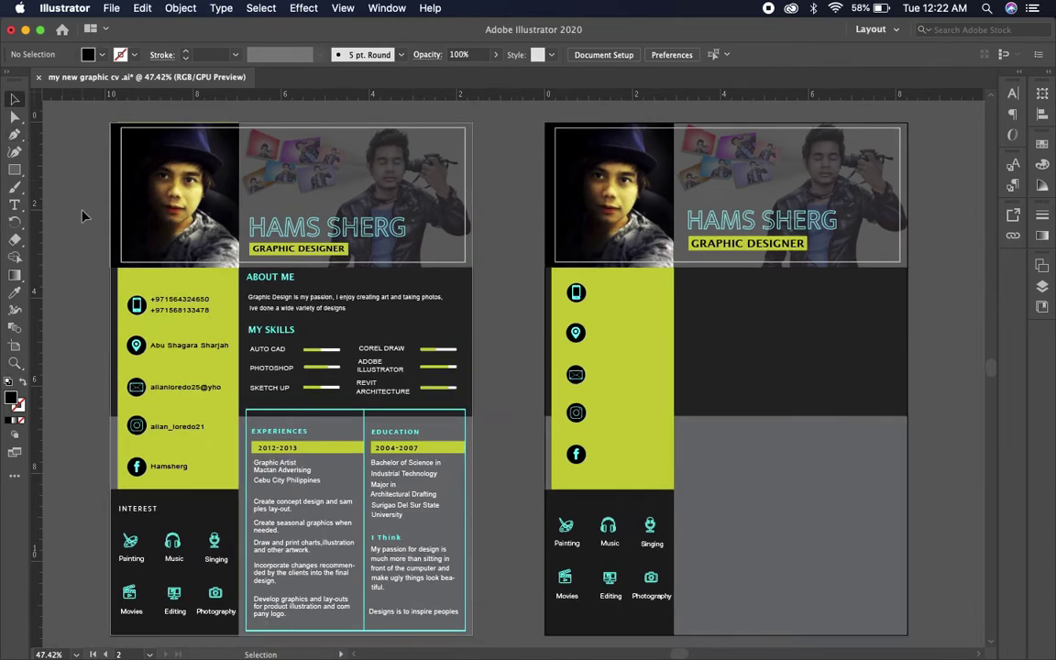
pyautogui.hscroll(2, 458, 381)
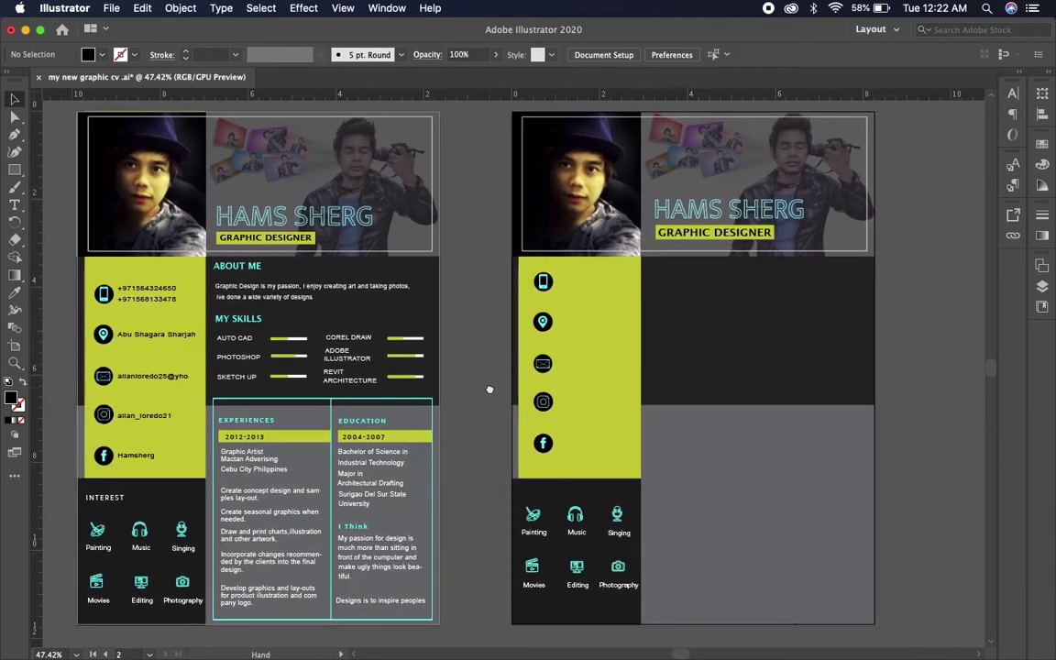
pyautogui.click(527, 491)
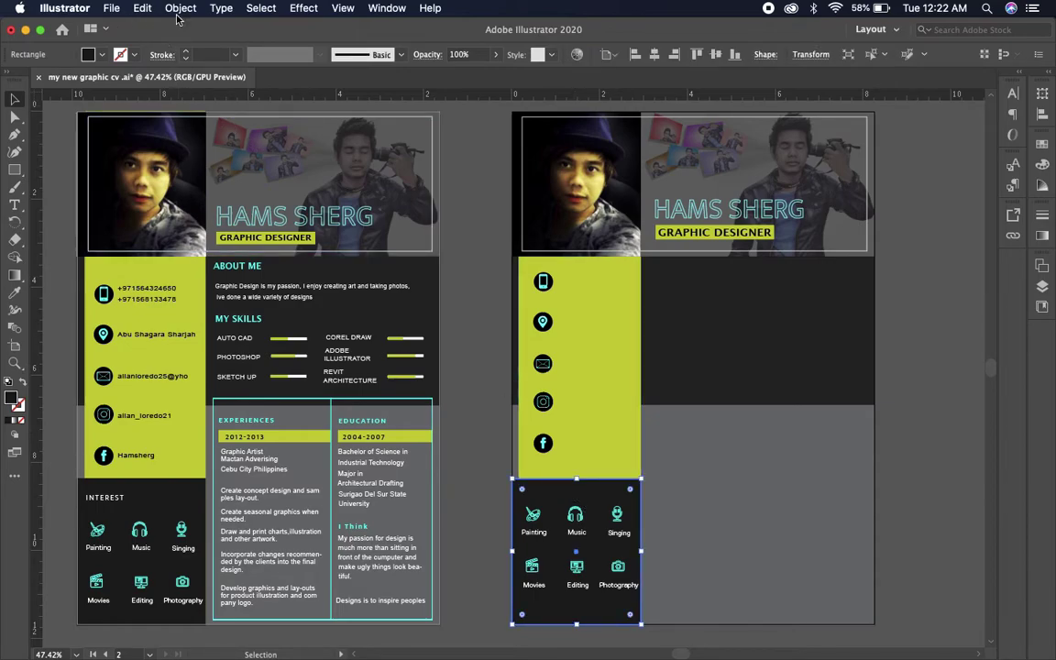
pyautogui.click(901, 484)
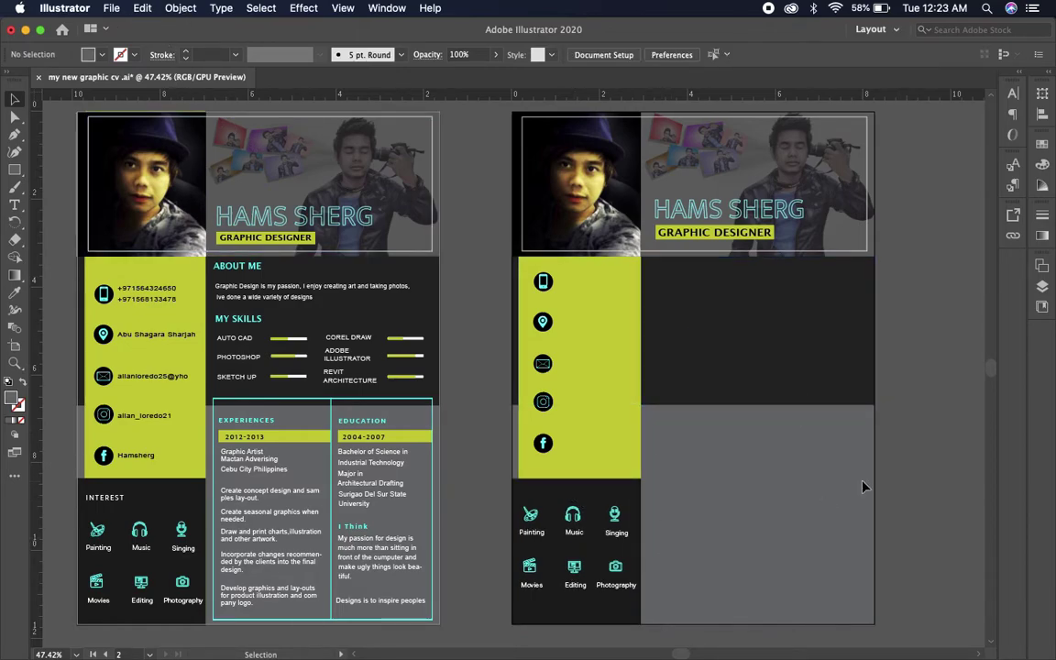
pyautogui.hscroll(2, 863, 487)
# Step: Draw a box over the lower grey area with no fill and a 2 pt cyan outline
pyautogui.click(15, 170)
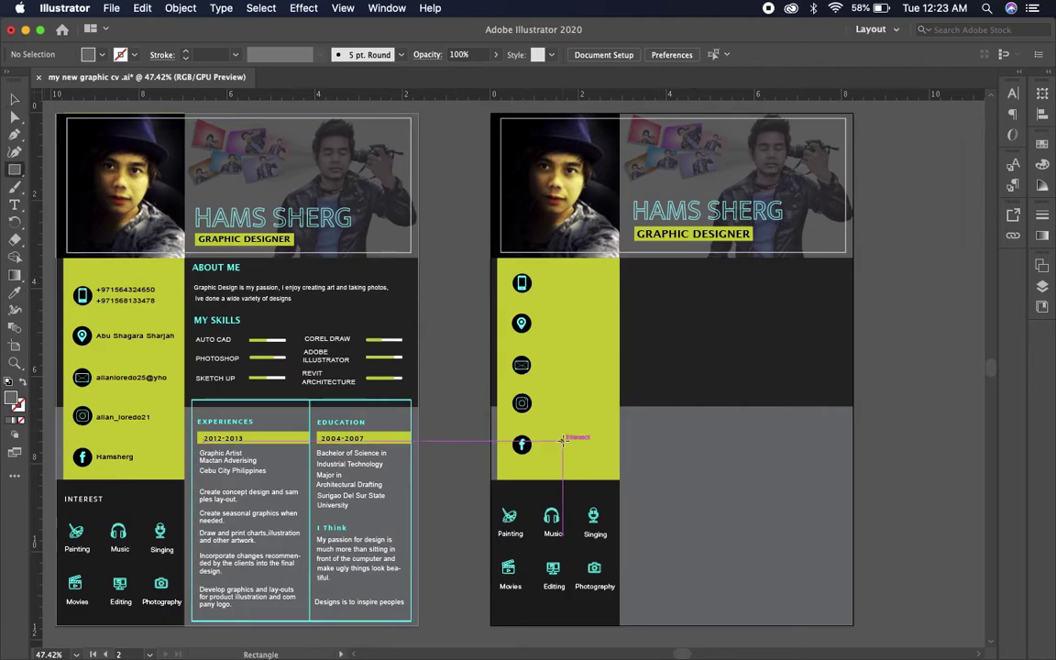
pyautogui.moveTo(633, 396); pyautogui.dragTo(845, 615)
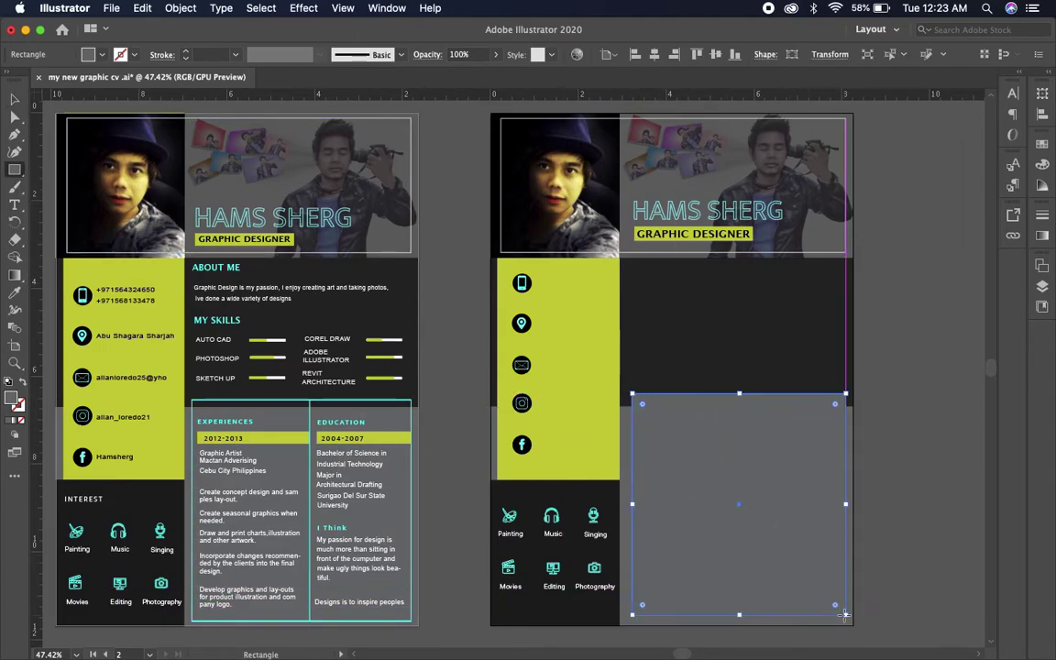
pyautogui.click(14, 296)
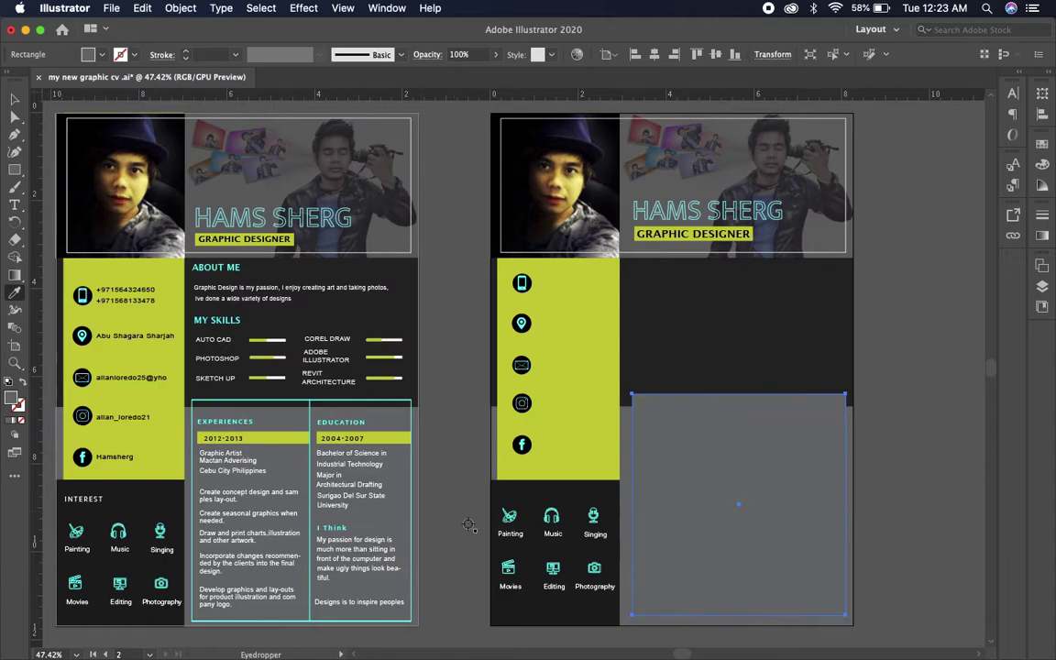
pyautogui.click(412, 473)
pyautogui.click(101, 55)
pyautogui.click(11, 82)
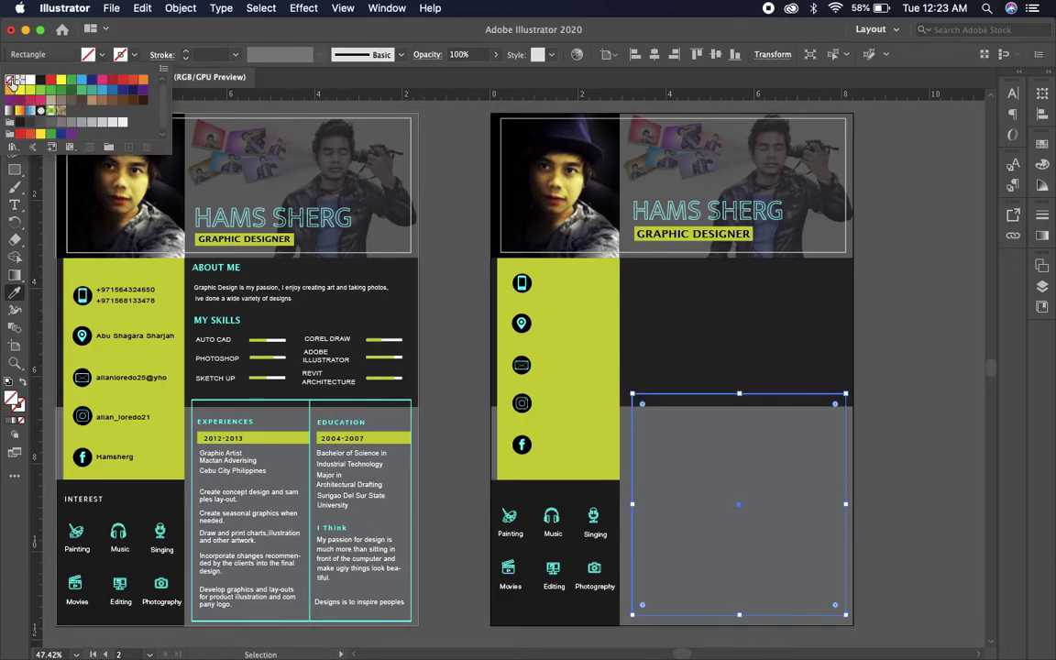
pyautogui.click(328, 85)
pyautogui.click(186, 52)
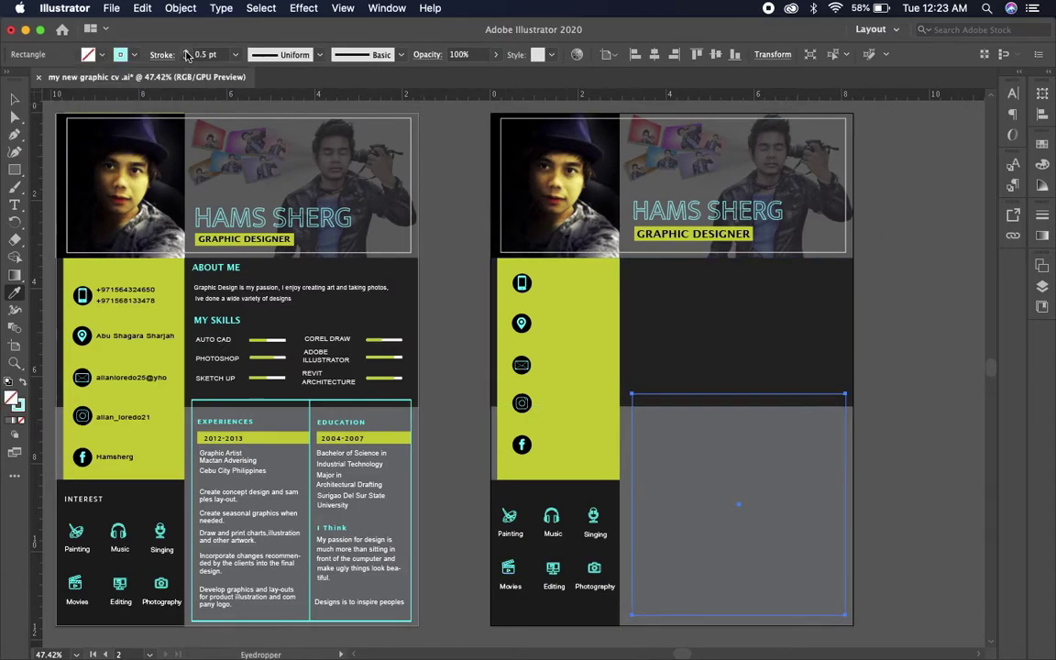
pyautogui.press('v')
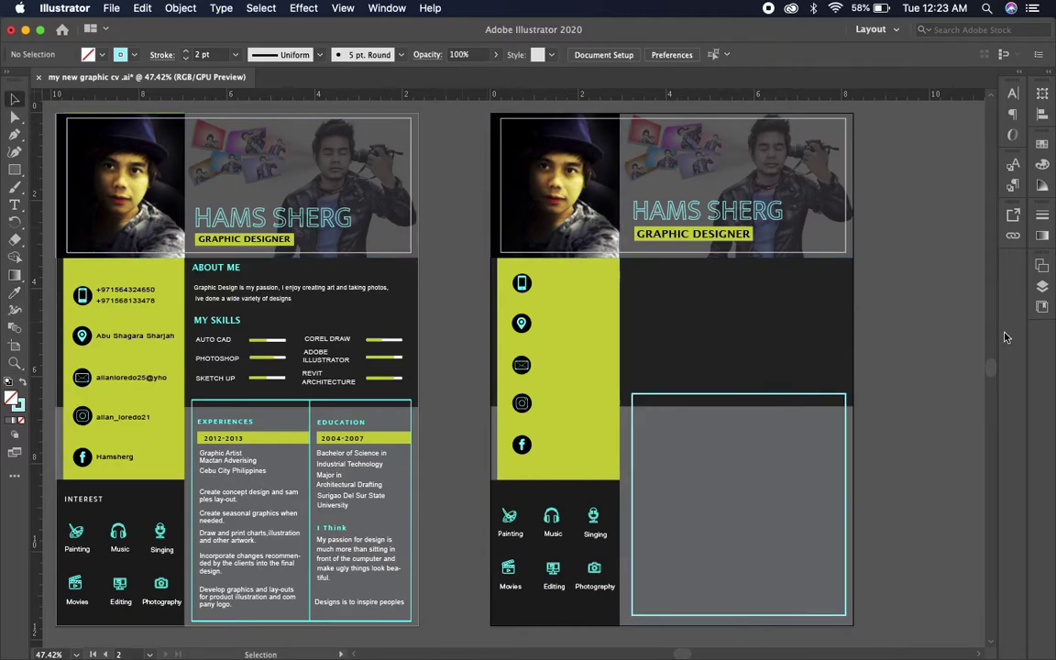
pyautogui.hscroll(2, 663, 282)
pyautogui.click(853, 261)
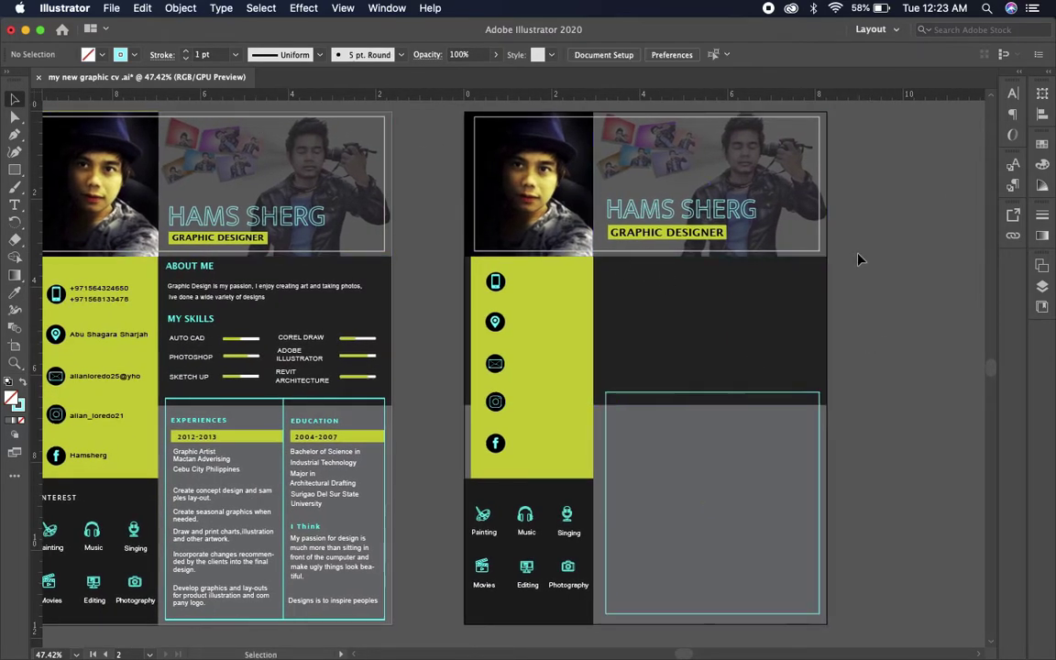
pyautogui.moveTo(417, 230); pyautogui.dragTo(500, 248)
pyautogui.scroll(-2, 385, 240)
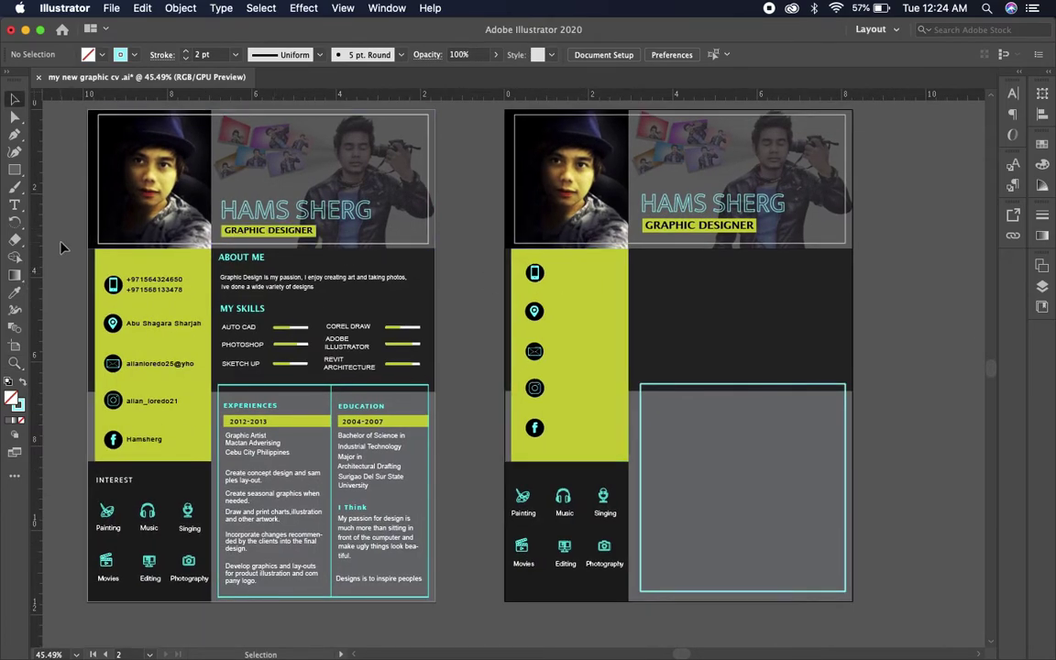
# Step: Draw a vertical cyan divider from the box's top edge to its bottom edge
pyautogui.click(15, 135)
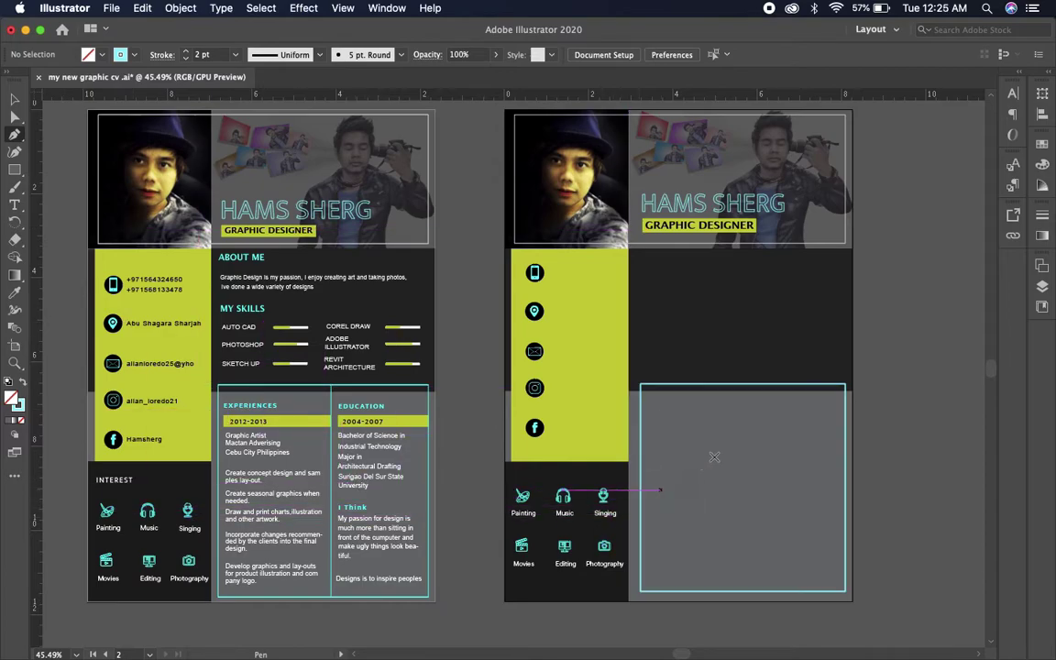
pyautogui.click(761, 383)
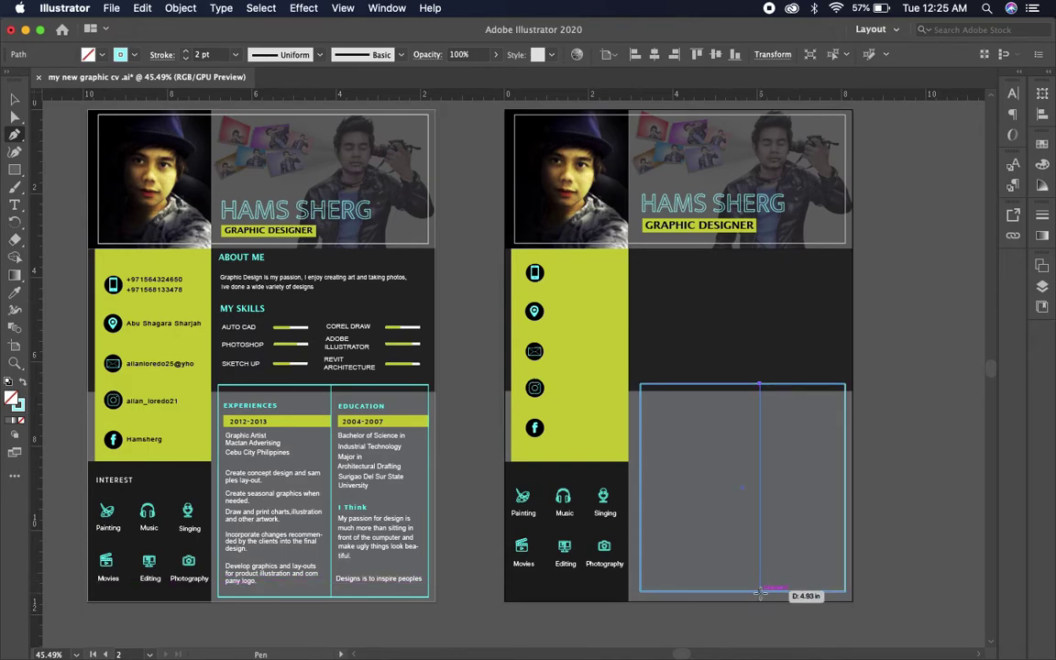
pyautogui.click(760, 591)
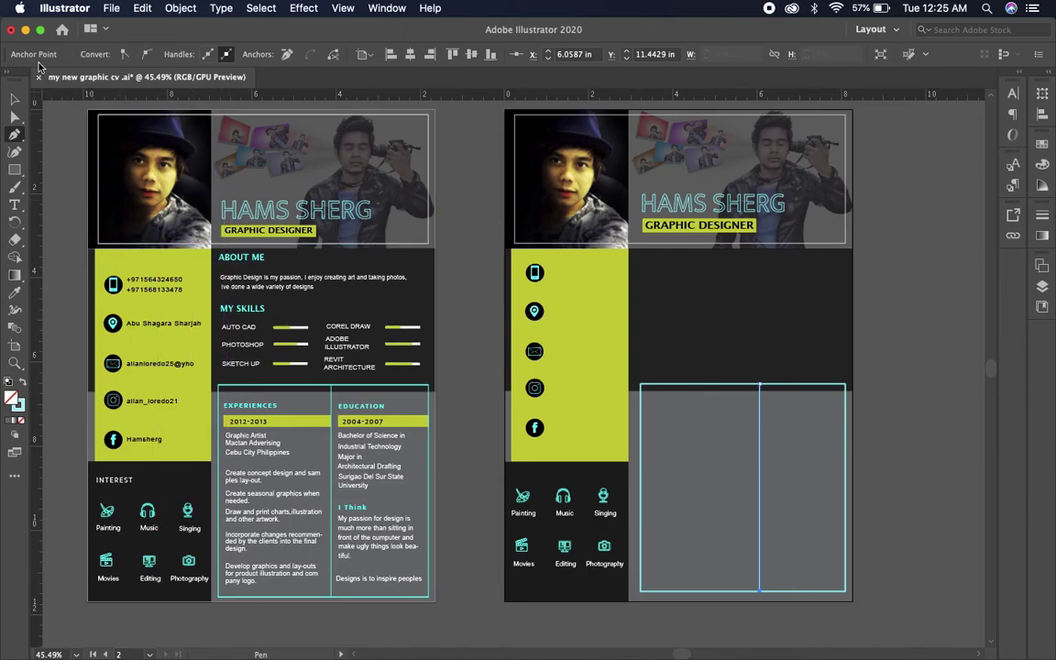
pyautogui.press('v')
pyautogui.click(66, 154)
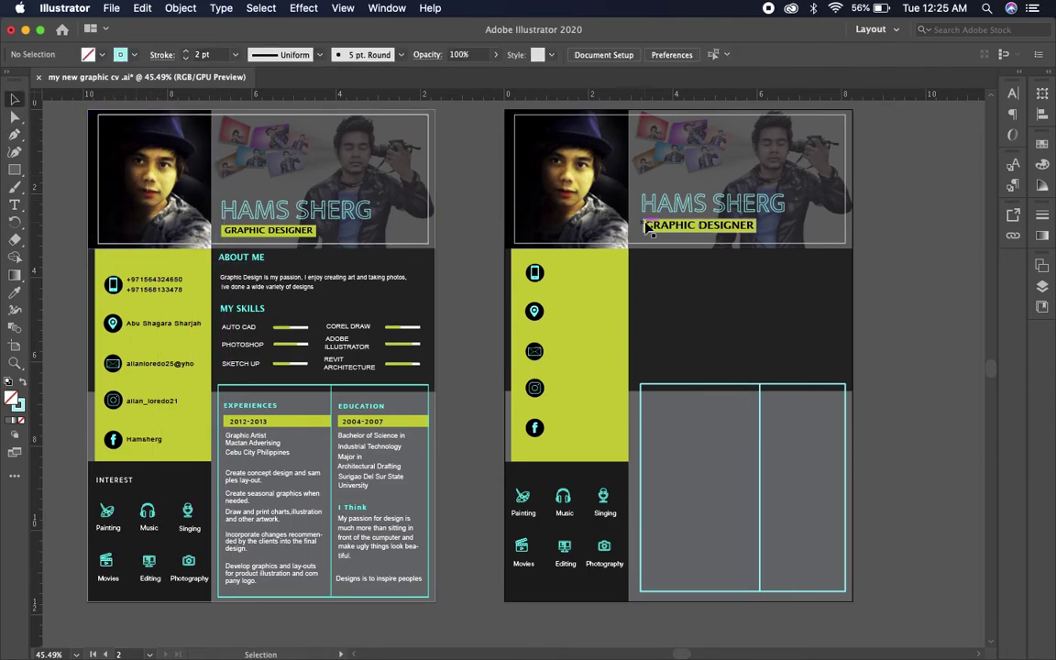
# Step: Duplicate the yellow label bar into the left and right columns of the box
pyautogui.moveTo(647, 227); pyautogui.dragTo(649, 419)
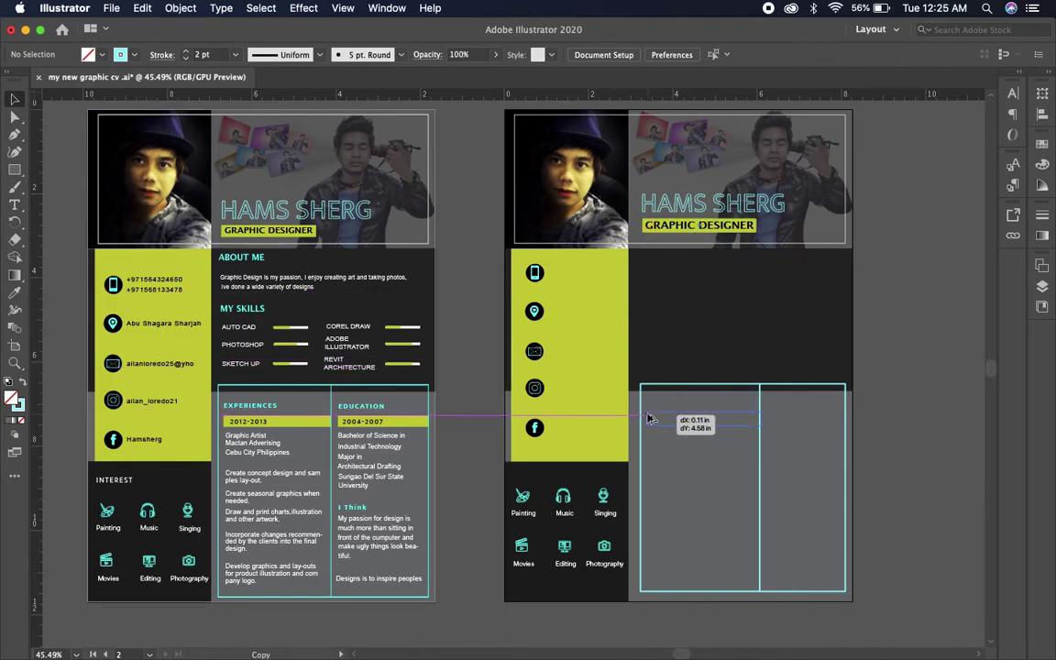
pyautogui.moveTo(648, 419); pyautogui.dragTo(648, 419)
pyautogui.click(889, 430)
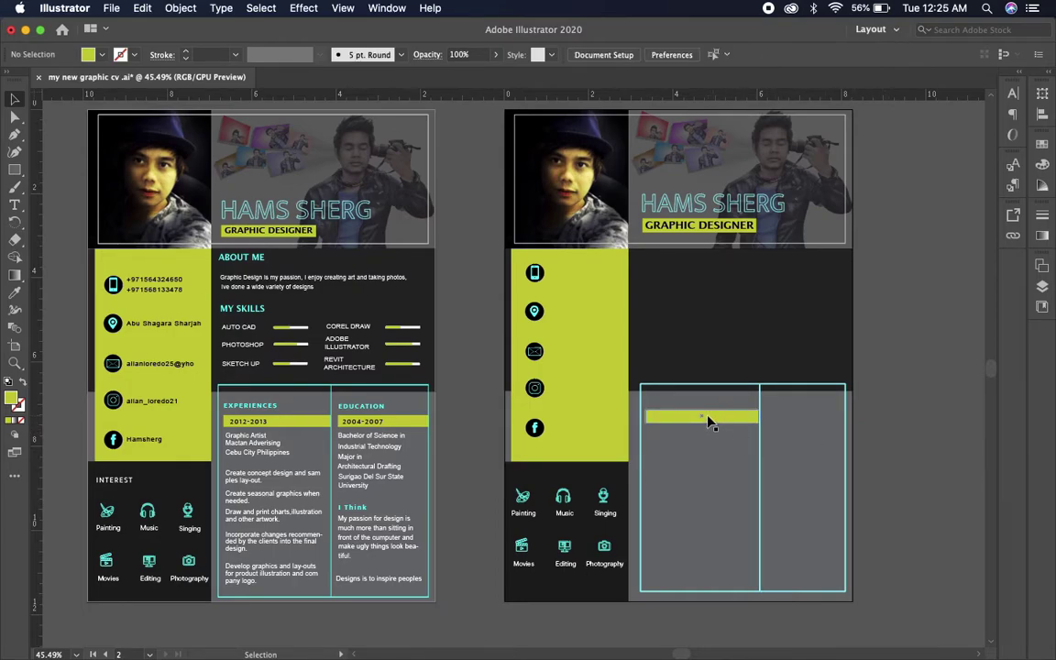
pyautogui.moveTo(704, 415)
pyautogui.mouseDown()
pyautogui.moveTo(840, 421)
pyautogui.moveTo(831, 421)
pyautogui.mouseUp()
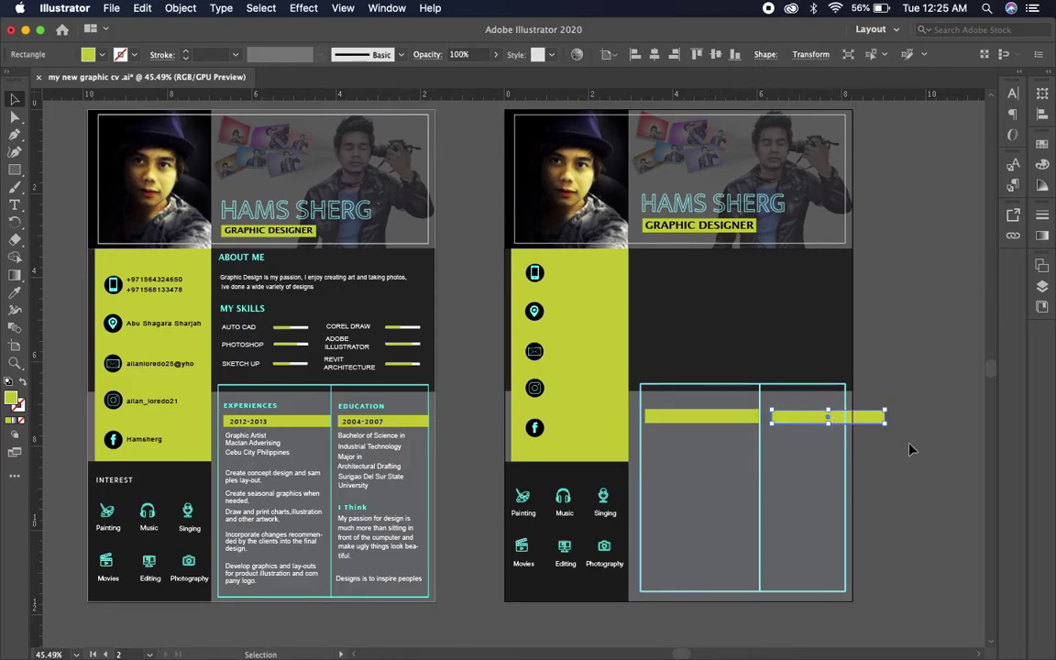
pyautogui.click(933, 456)
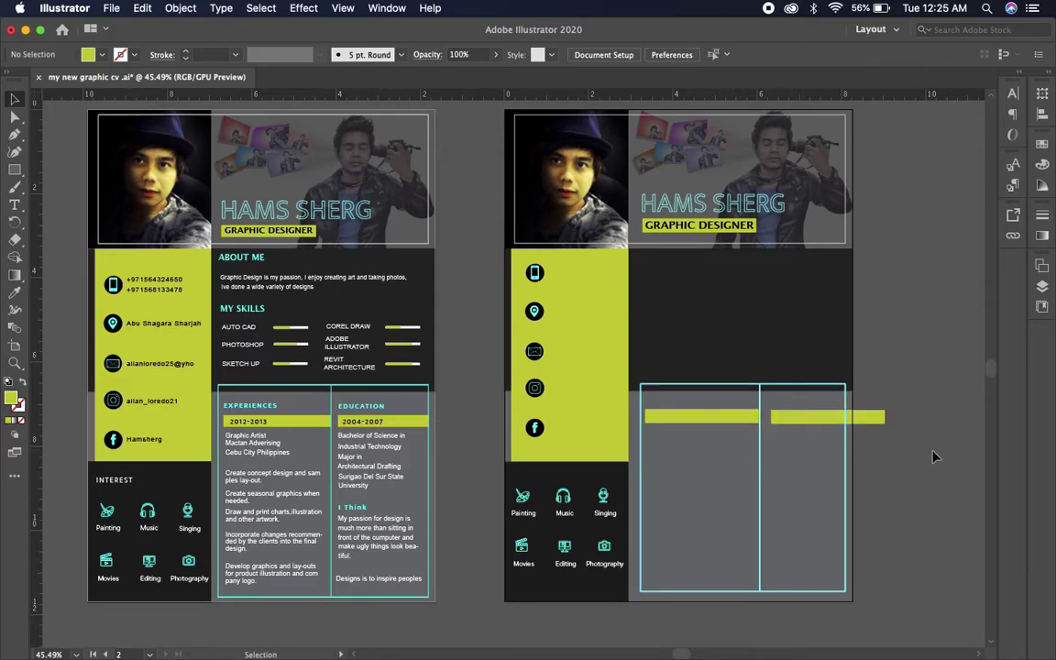
# Step: Trim the yellow bars so they end at the box edge and the divider
pyautogui.click(882, 420)
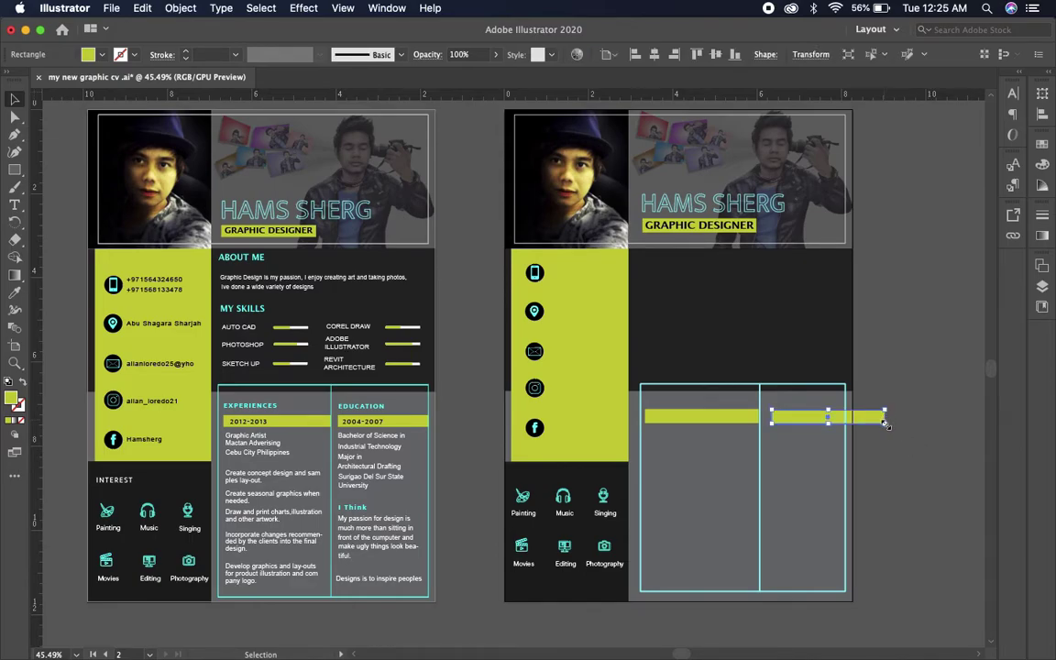
pyautogui.moveTo(886, 422); pyautogui.dragTo(846, 423)
pyautogui.press('super+1')
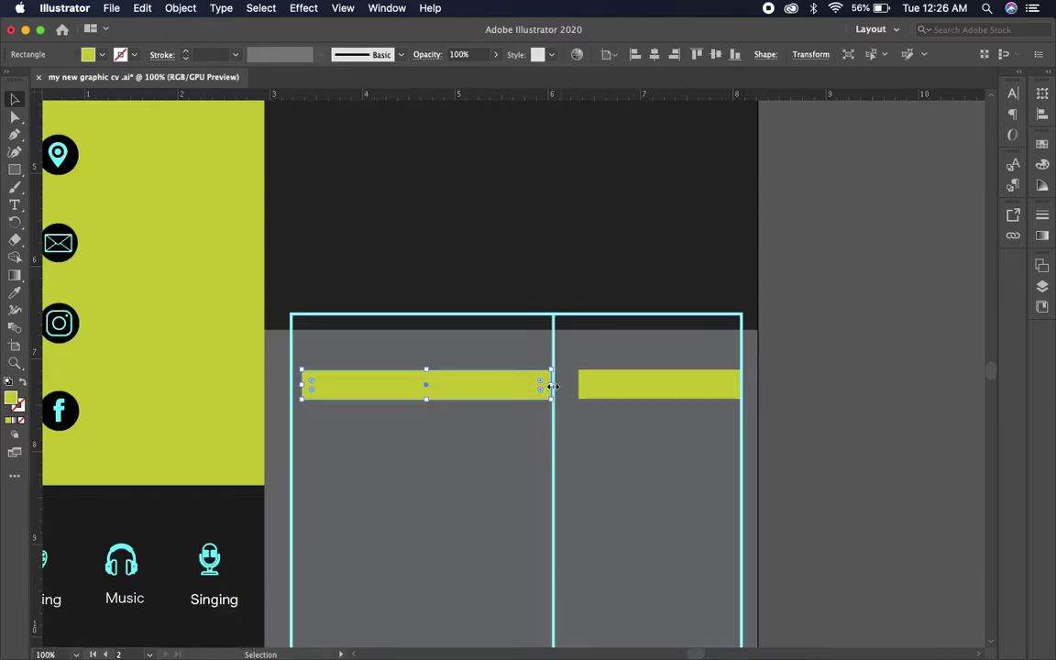
pyautogui.moveTo(553, 386)
pyautogui.mouseDown()
pyautogui.moveTo(566, 383)
pyautogui.moveTo(553, 386)
pyautogui.mouseUp()
pyautogui.click(775, 405)
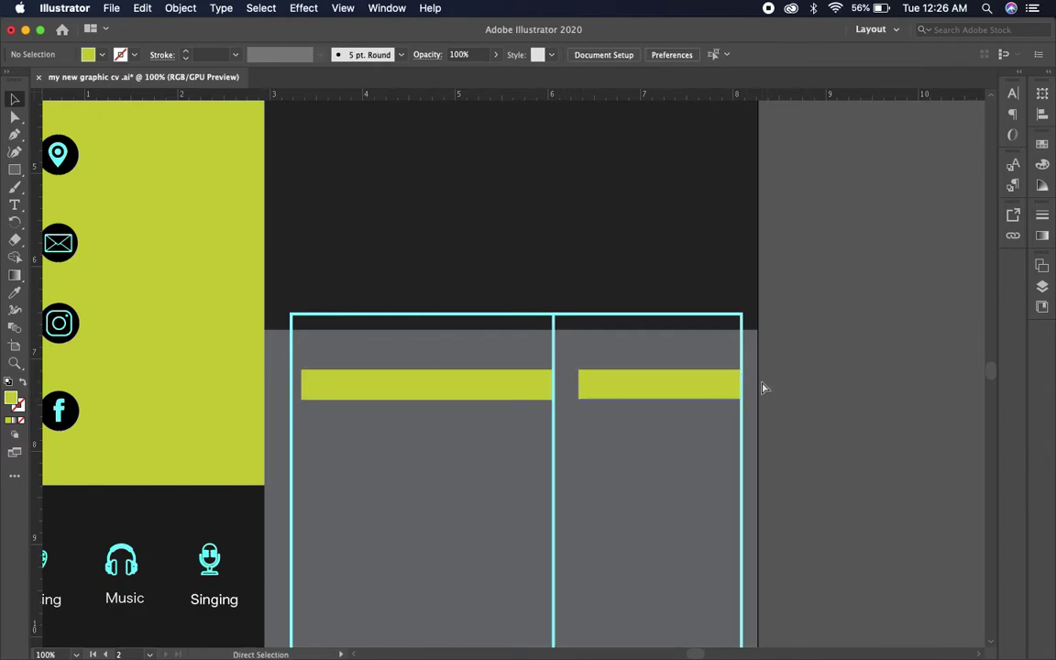
pyautogui.press('z')
pyautogui.moveTo(154, 386)
pyautogui.mouseDown()
pyautogui.moveTo(548, 448)
pyautogui.moveTo(271, 377)
pyautogui.moveTo(169, 370)
pyautogui.mouseUp()
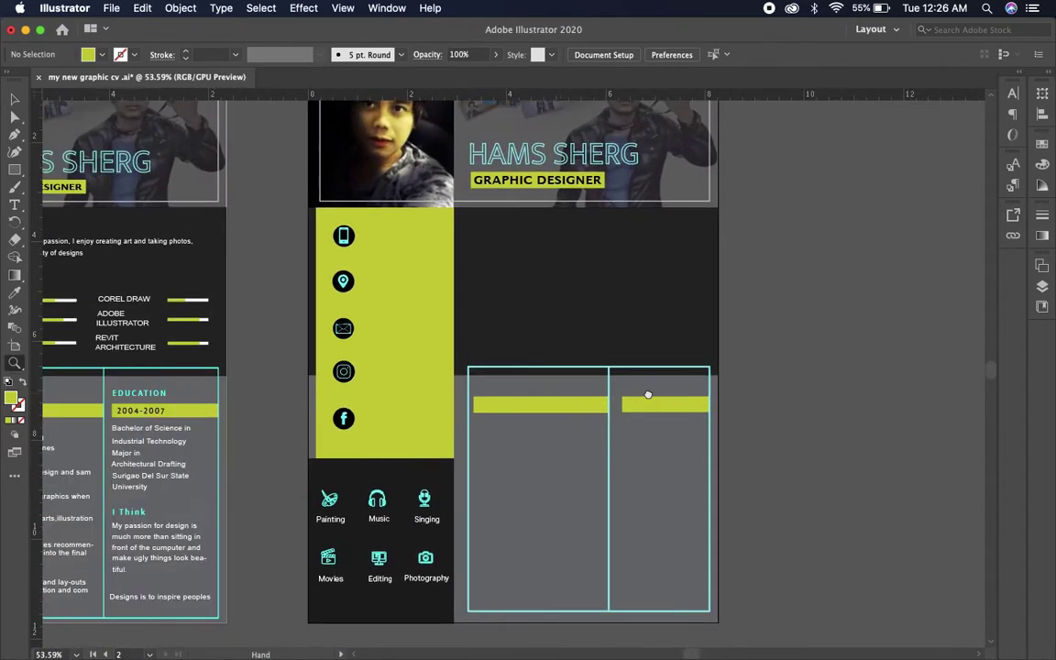
pyautogui.hscroll(-10, 528, 367)
pyautogui.press('a')
pyautogui.press('v')
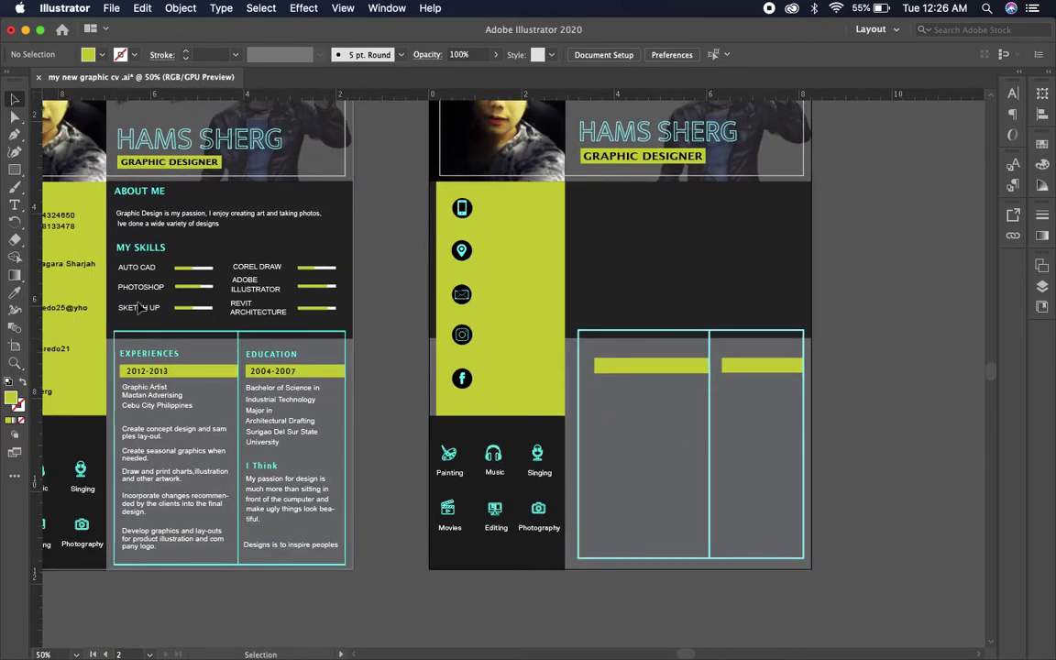
pyautogui.click(15, 364)
pyautogui.moveTo(440, 367); pyautogui.dragTo(367, 367)
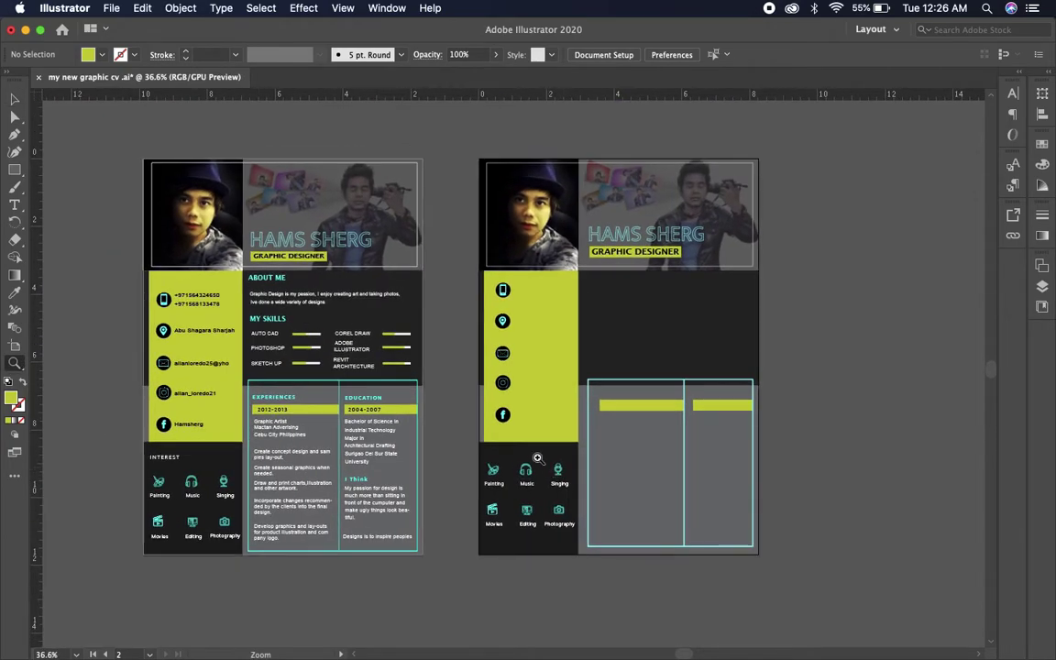
pyautogui.moveTo(435, 355); pyautogui.dragTo(478, 373)
pyautogui.click(15, 99)
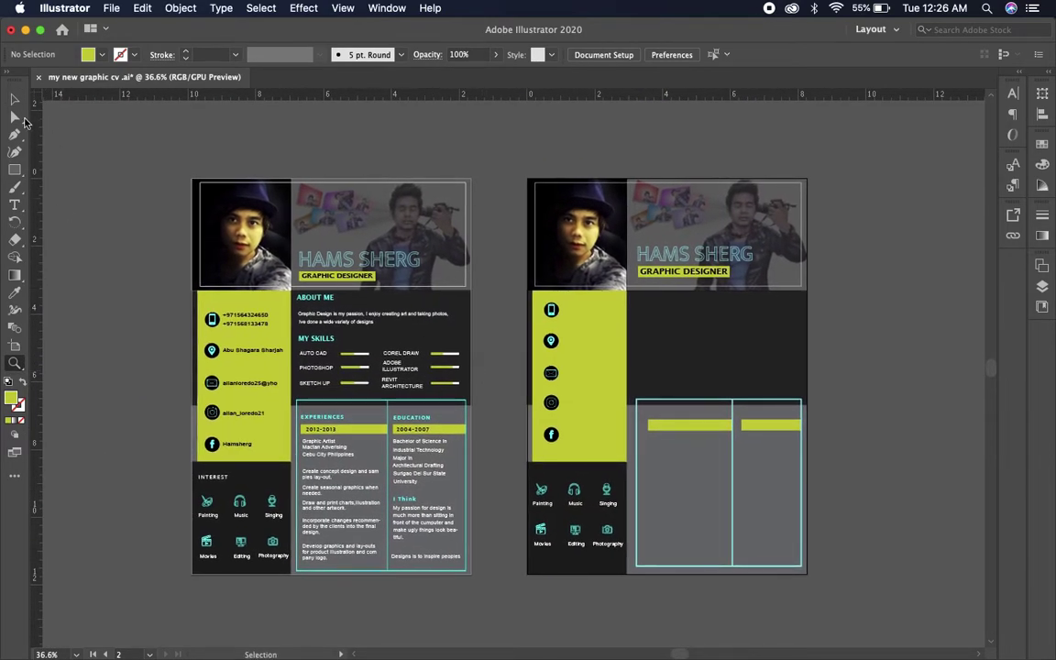
pyautogui.press('z')
pyautogui.moveTo(664, 455); pyautogui.dragTo(774, 502)
pyautogui.moveTo(615, 354); pyautogui.dragTo(584, 388)
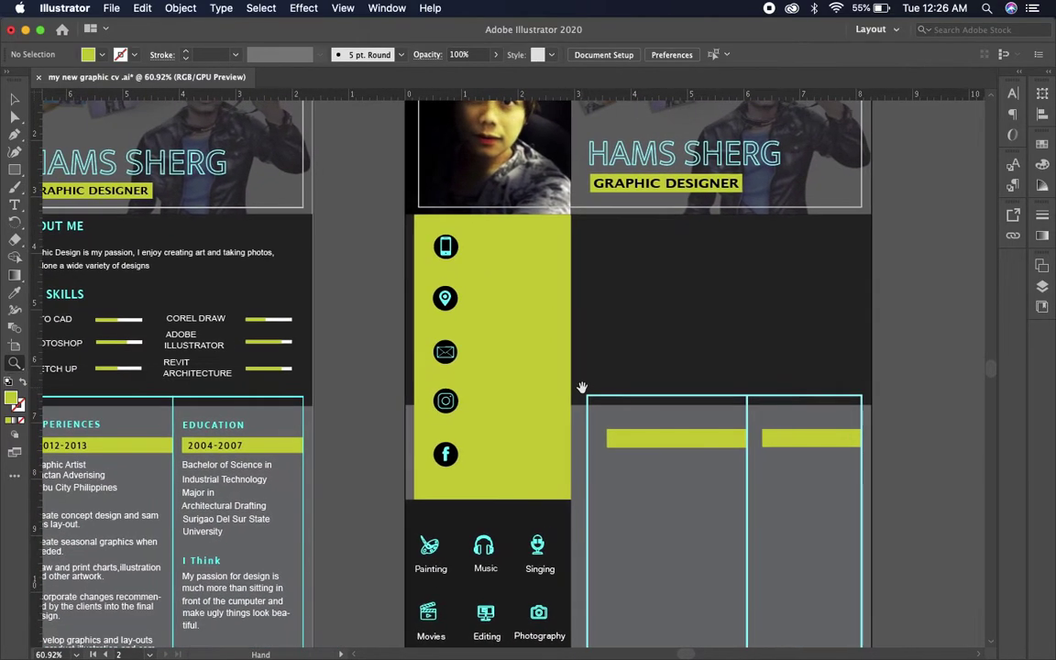
pyautogui.click(14, 99)
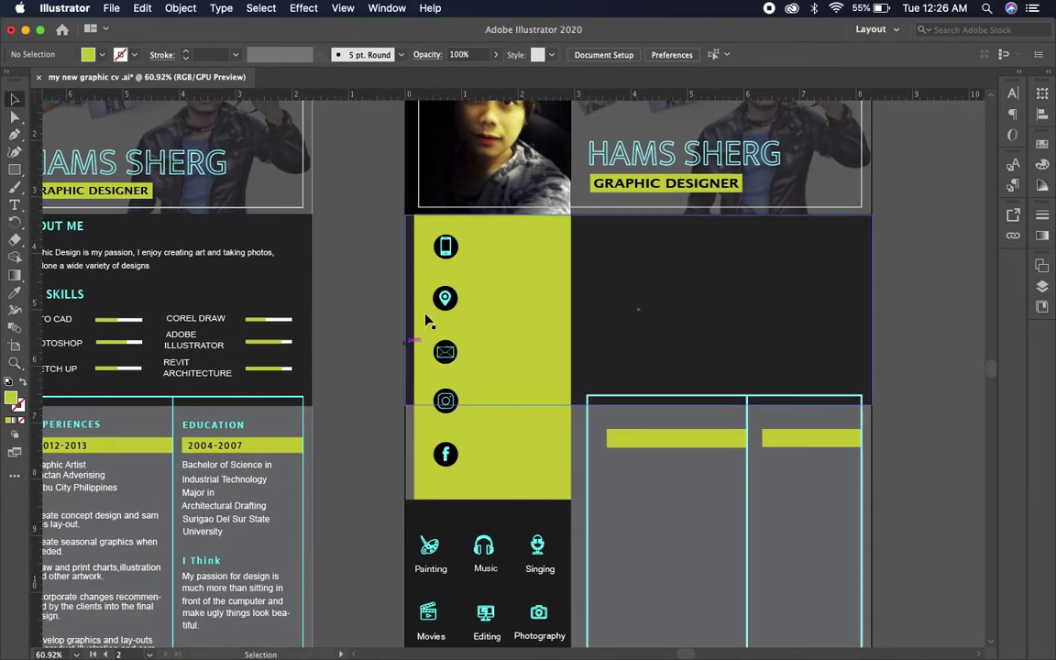
pyautogui.click(14, 170)
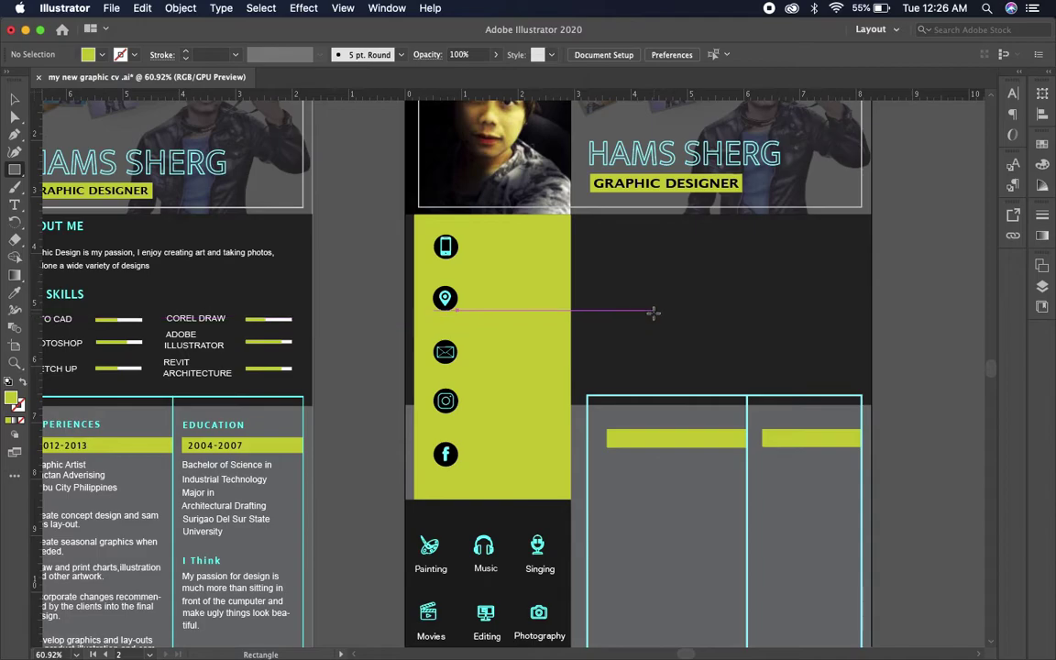
# Step: Draw a small yellow bar in the dark panel and nudge it into position
pyautogui.moveTo(653, 313); pyautogui.dragTo(735, 322)
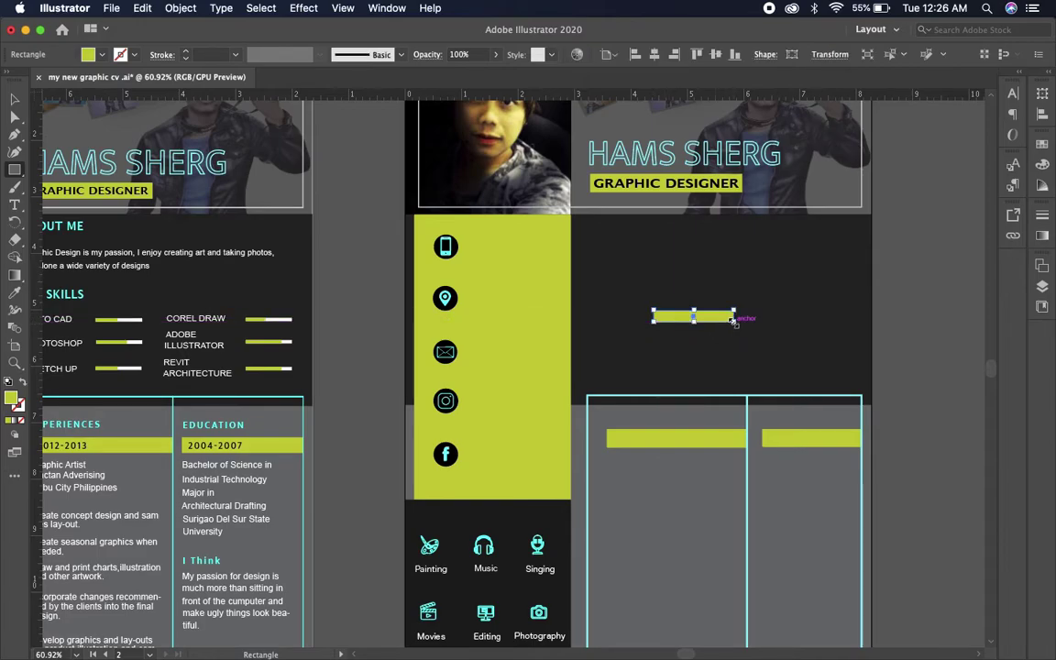
pyautogui.click(15, 101)
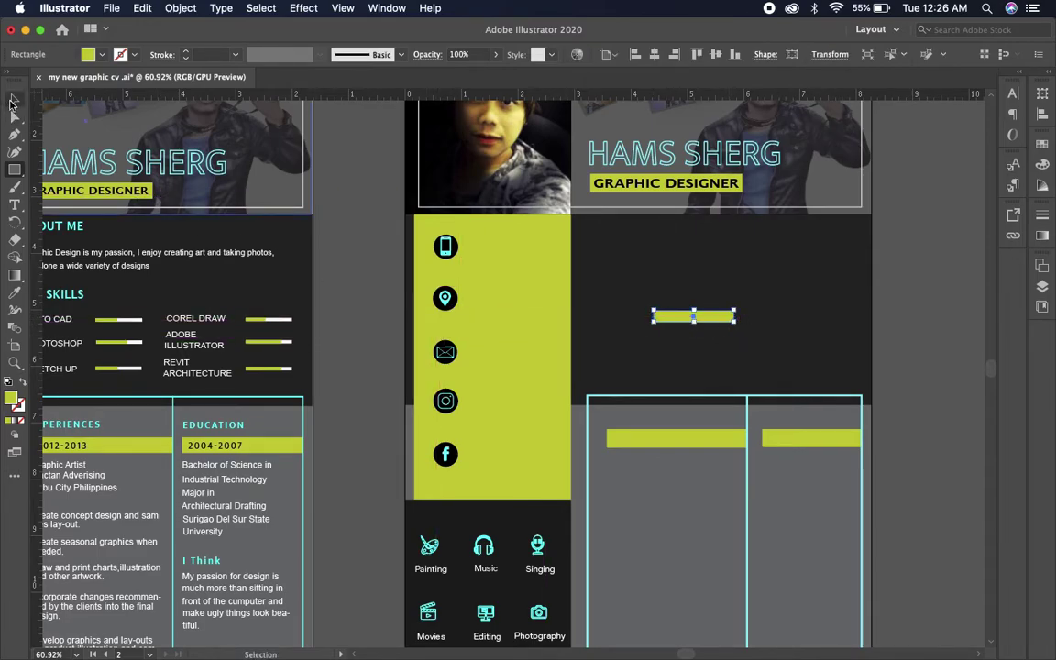
pyautogui.click(347, 288)
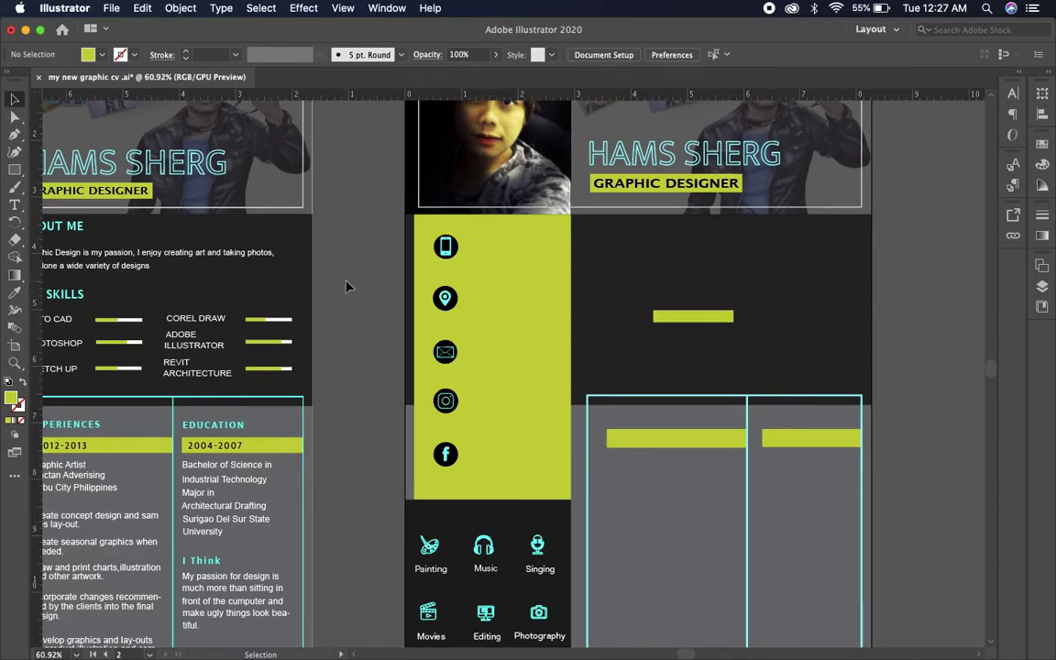
pyautogui.click(688, 316)
pyautogui.hotkey('ctrl', '1')
pyautogui.hotkey('ctrl', '-')
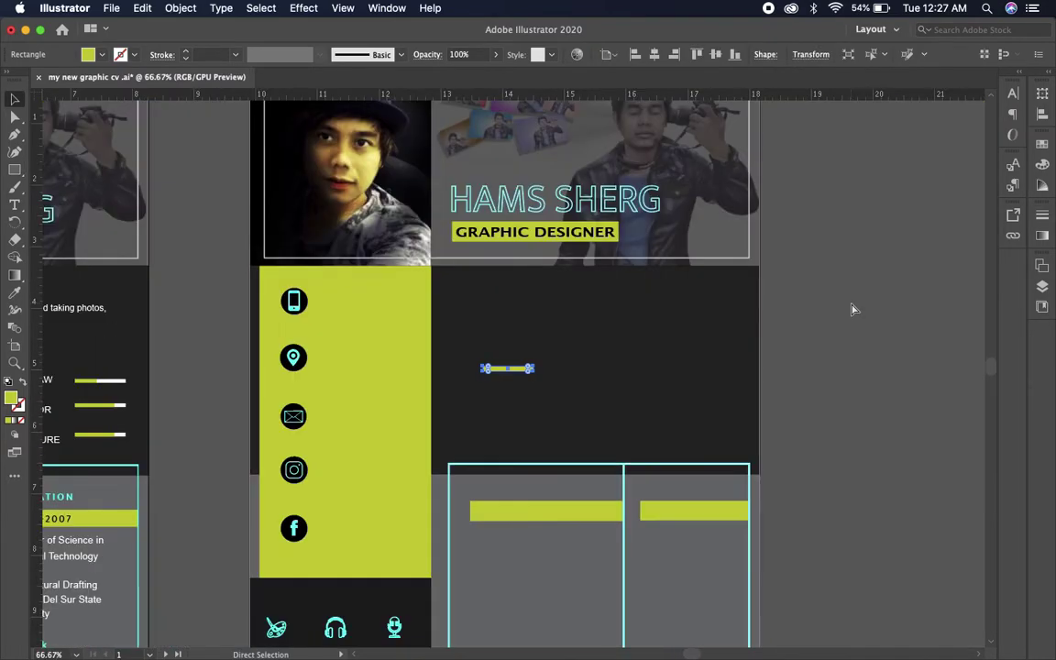
pyautogui.moveTo(542, 368); pyautogui.dragTo(757, 319)
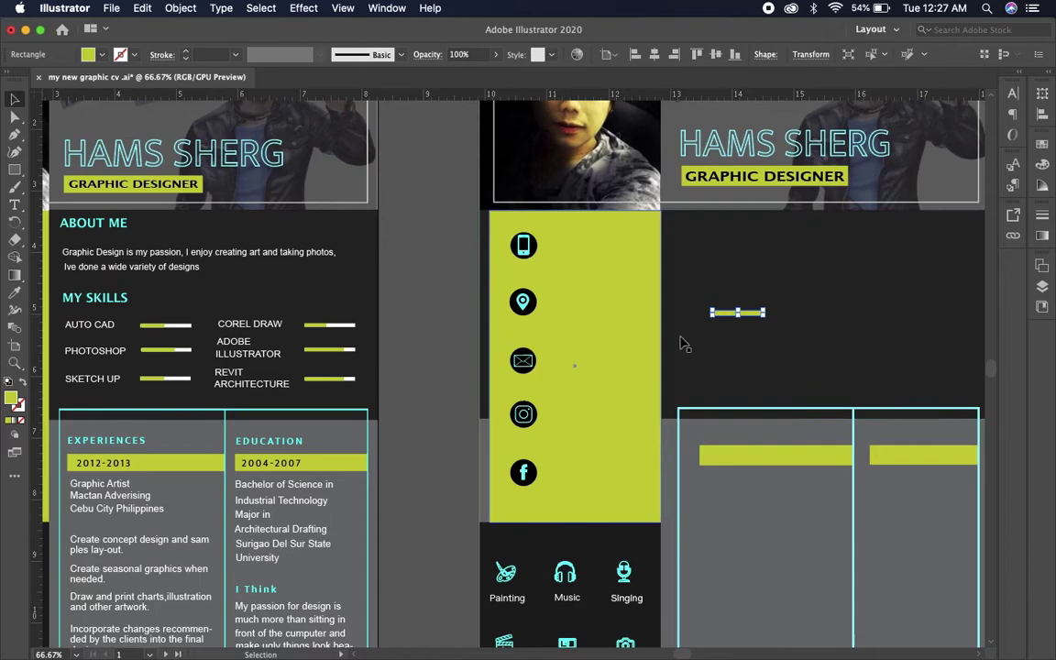
pyautogui.click(388, 315)
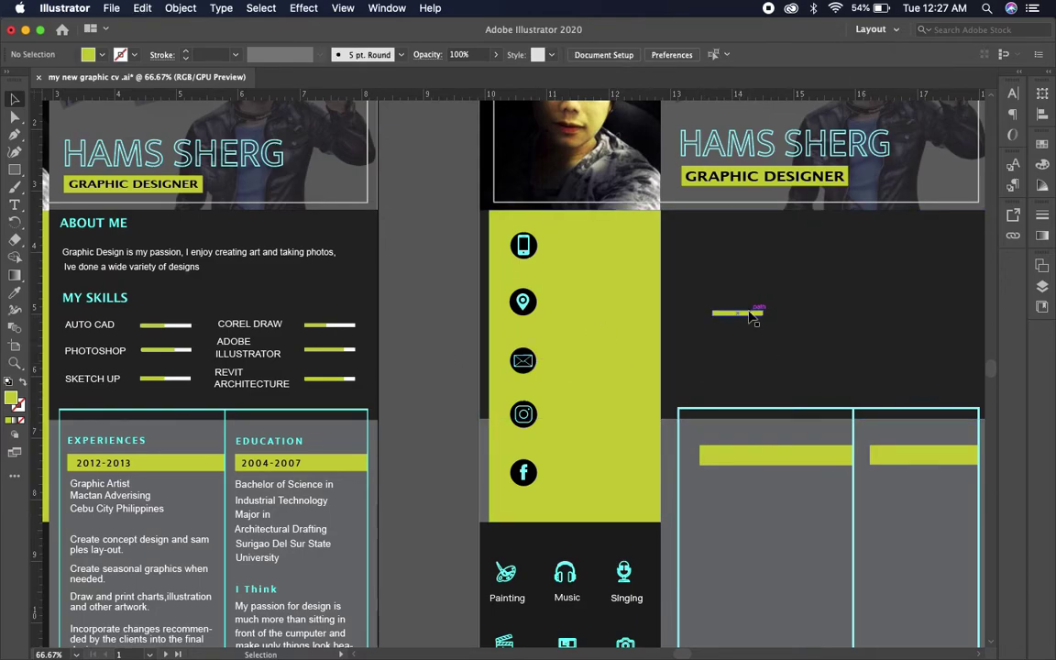
pyautogui.moveTo(752, 314); pyautogui.dragTo(790, 310)
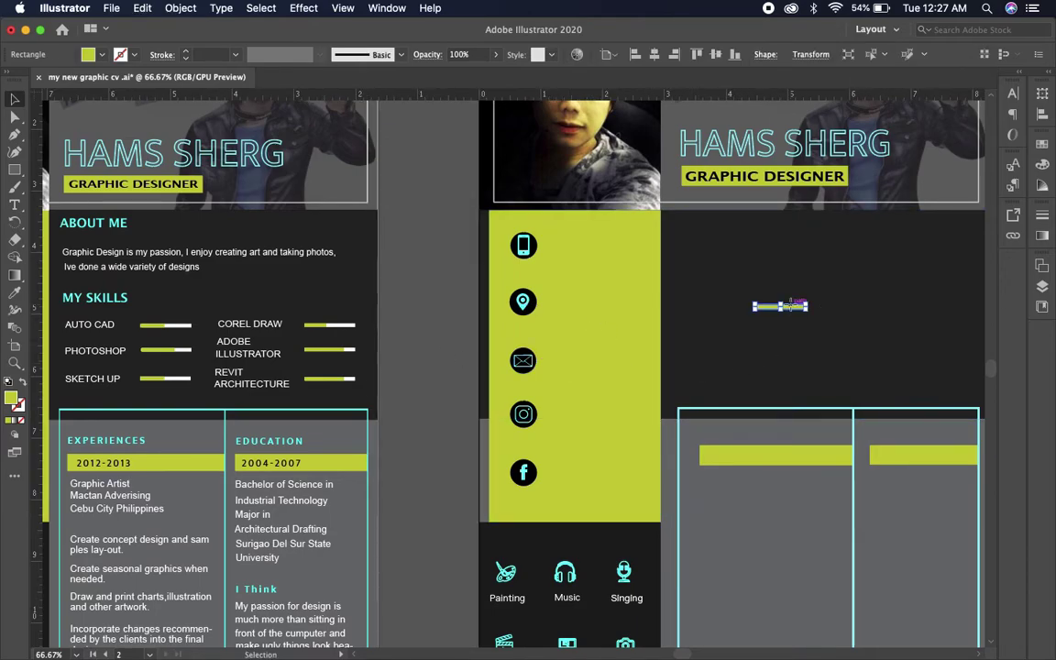
pyautogui.click(445, 327)
pyautogui.hscroll(3, 800, 326)
pyautogui.scroll(1, 799, 326)
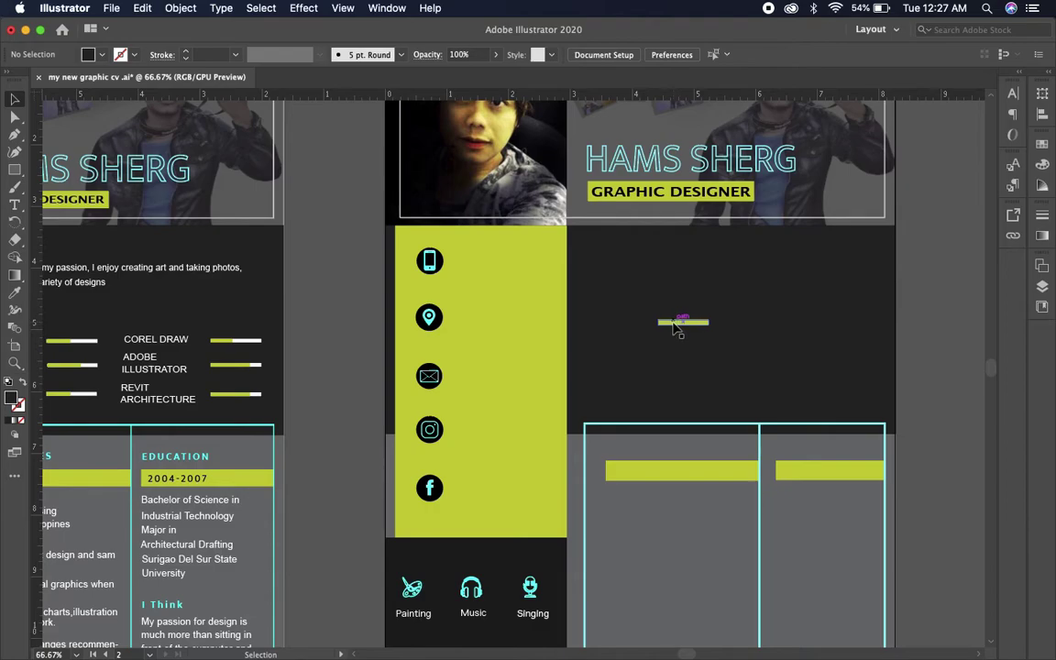
# Step: Duplicate the bar, fill the copy near-white (F9F9F7), and place it beside the yellow one
pyautogui.moveTo(676, 328); pyautogui.dragTo(724, 343)
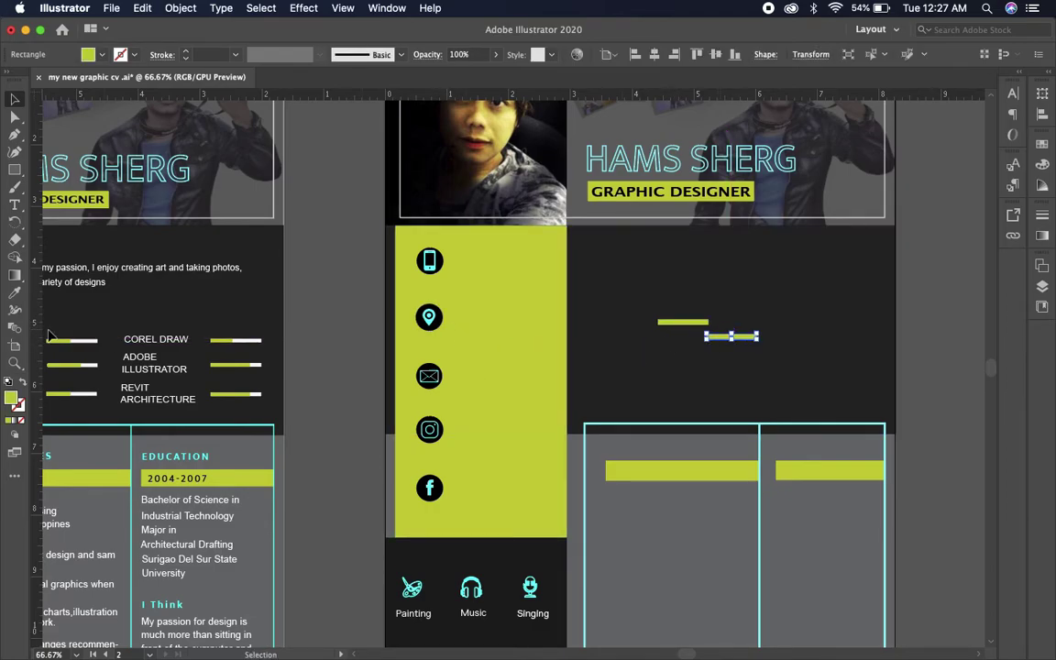
pyautogui.doubleClick(13, 400)
pyautogui.write('F9F9F7')
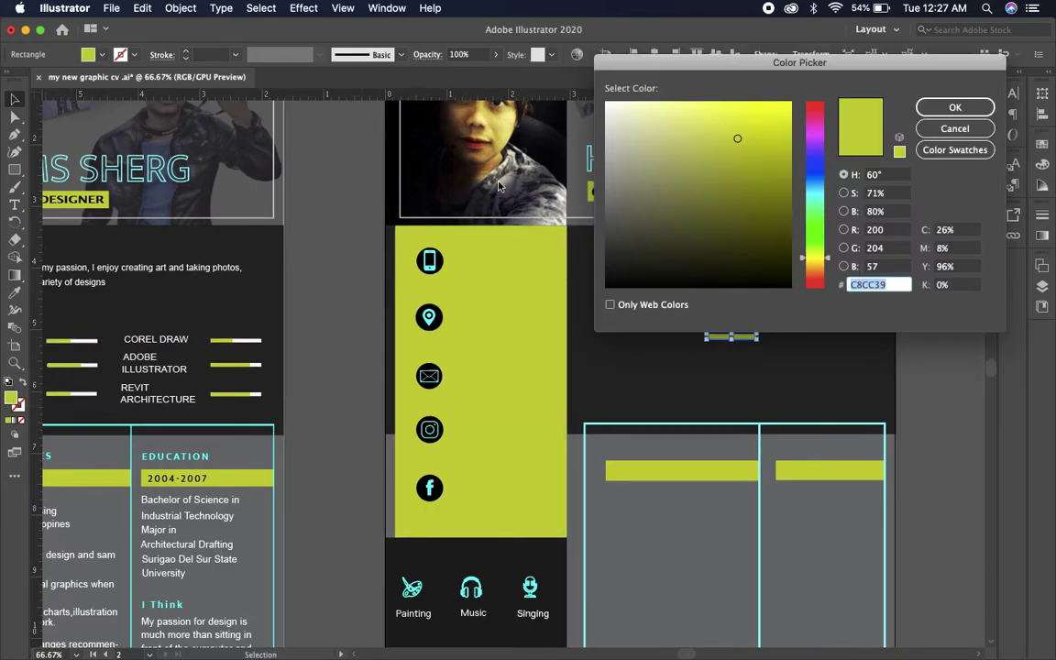
pyautogui.click(955, 107)
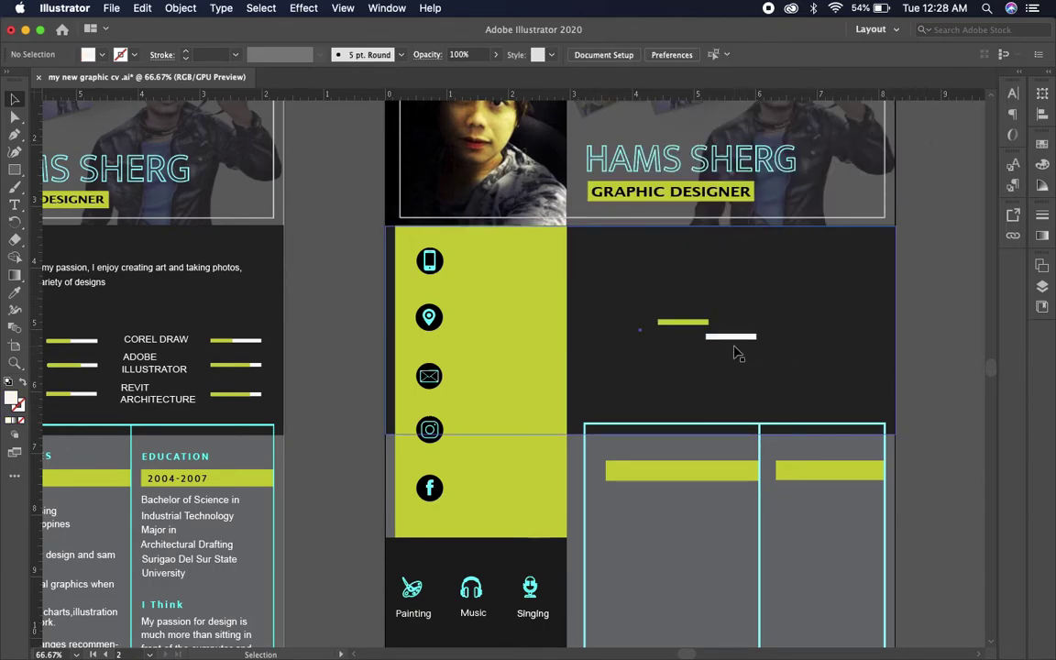
pyautogui.moveTo(733, 336)
pyautogui.mouseDown()
pyautogui.moveTo(688, 321)
pyautogui.moveTo(719, 322)
pyautogui.moveTo(708, 322)
pyautogui.mouseUp()
pyautogui.click(912, 356)
pyautogui.hscroll(-5, 779, 349)
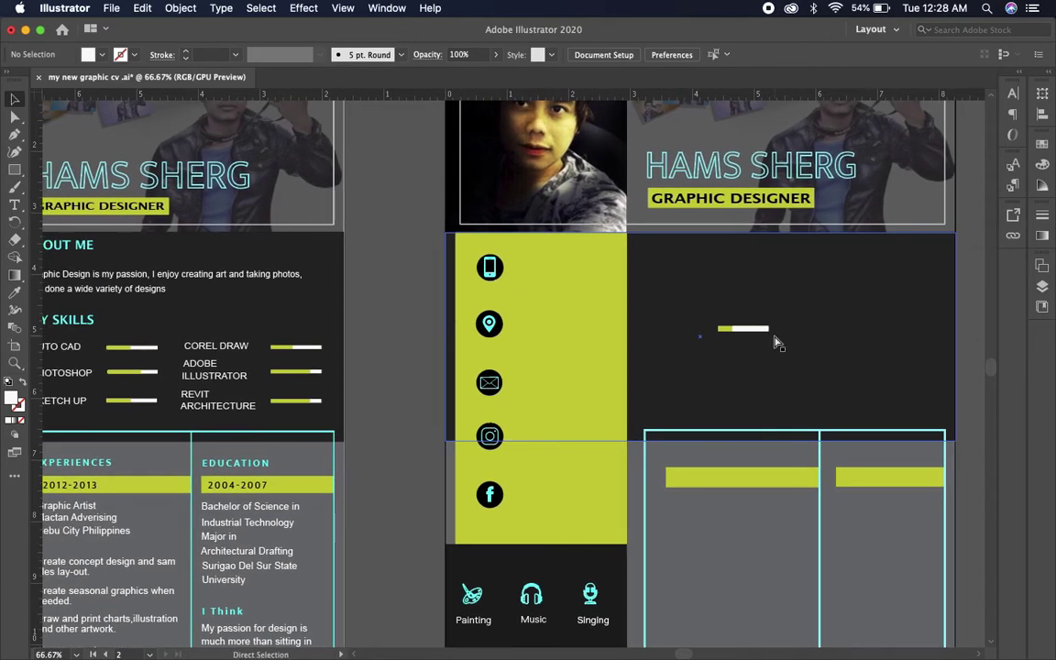
pyautogui.scroll(2, 776, 342)
pyautogui.hscroll(3, 860, 306)
pyautogui.hscroll(3, 632, 312)
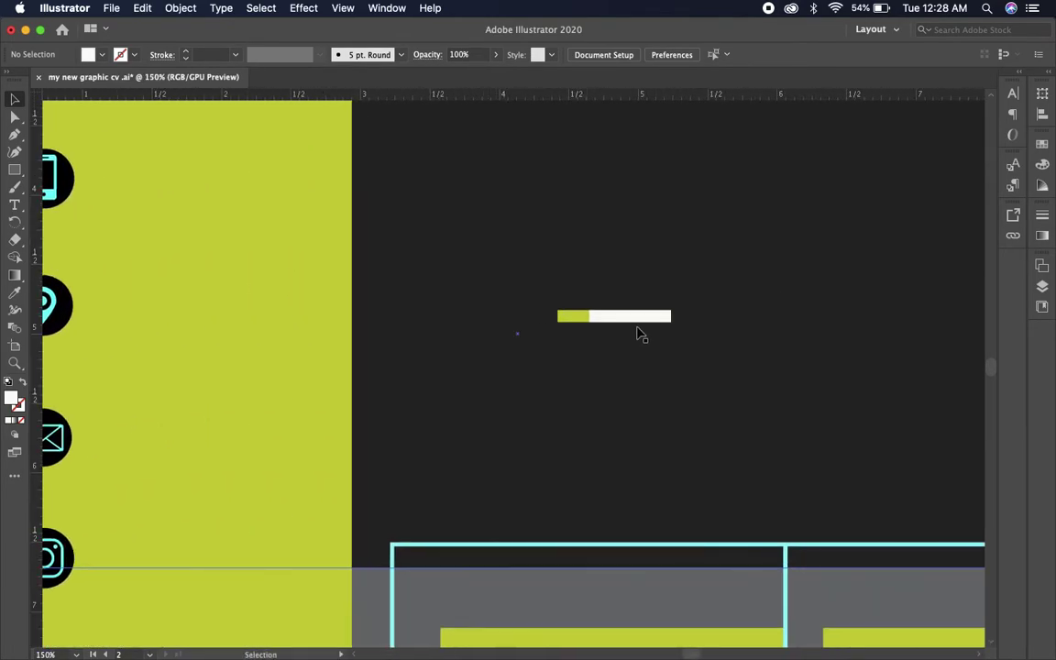
# Step: Adjust the white bar's left edge so it butts against the yellow segment
pyautogui.click(642, 320)
pyautogui.moveTo(590, 318); pyautogui.dragTo(602, 317)
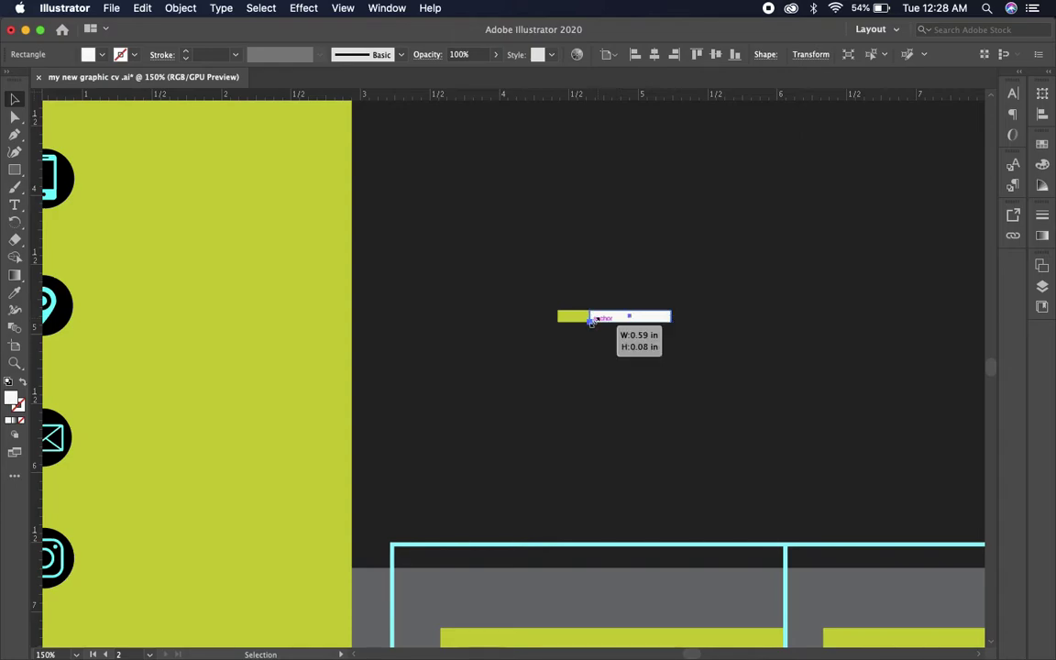
pyautogui.click(813, 358)
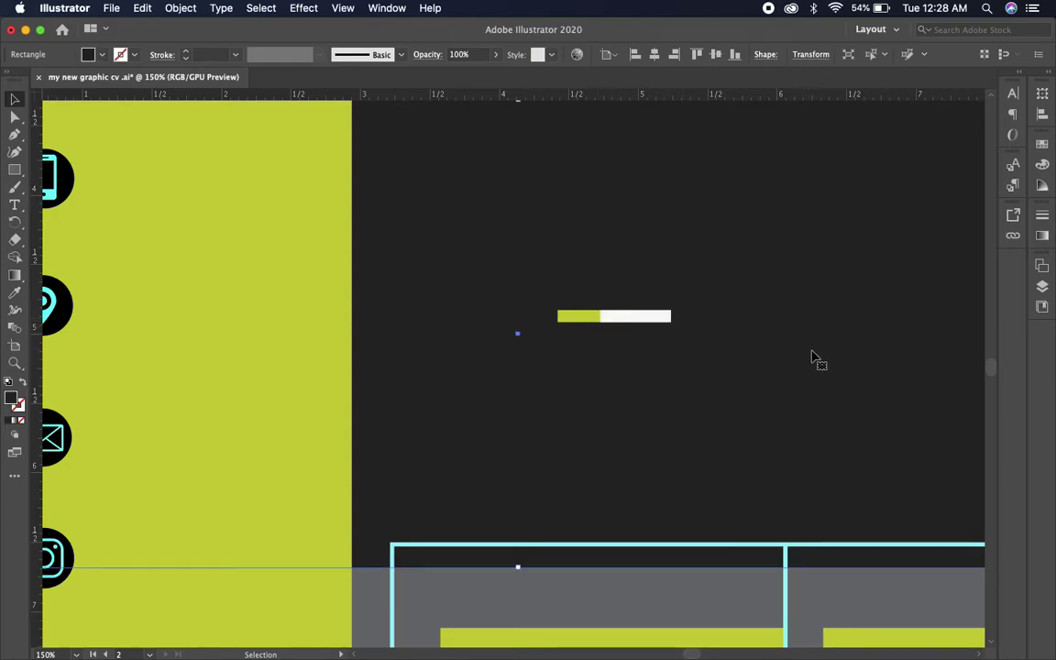
pyautogui.click(622, 321)
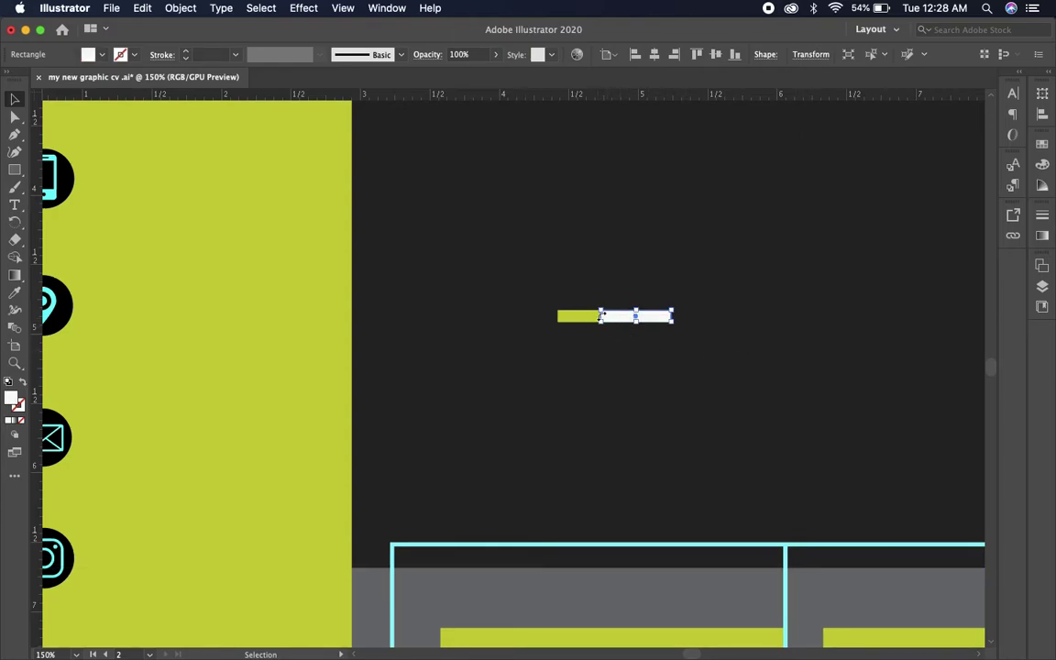
pyautogui.moveTo(602, 319); pyautogui.dragTo(606, 319)
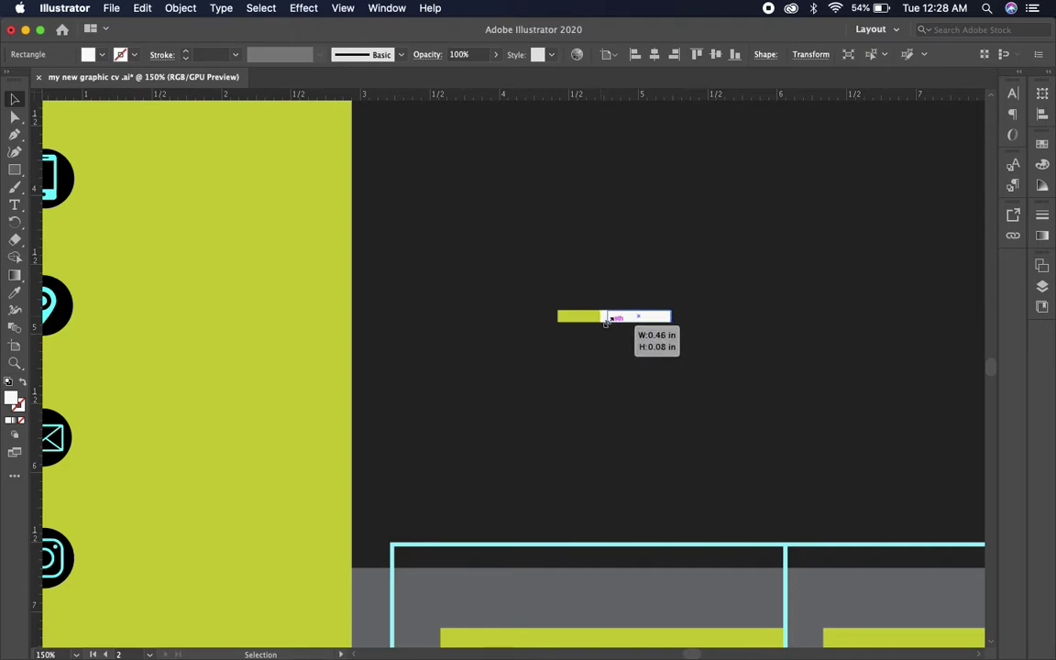
pyautogui.click(809, 367)
pyautogui.press('v')
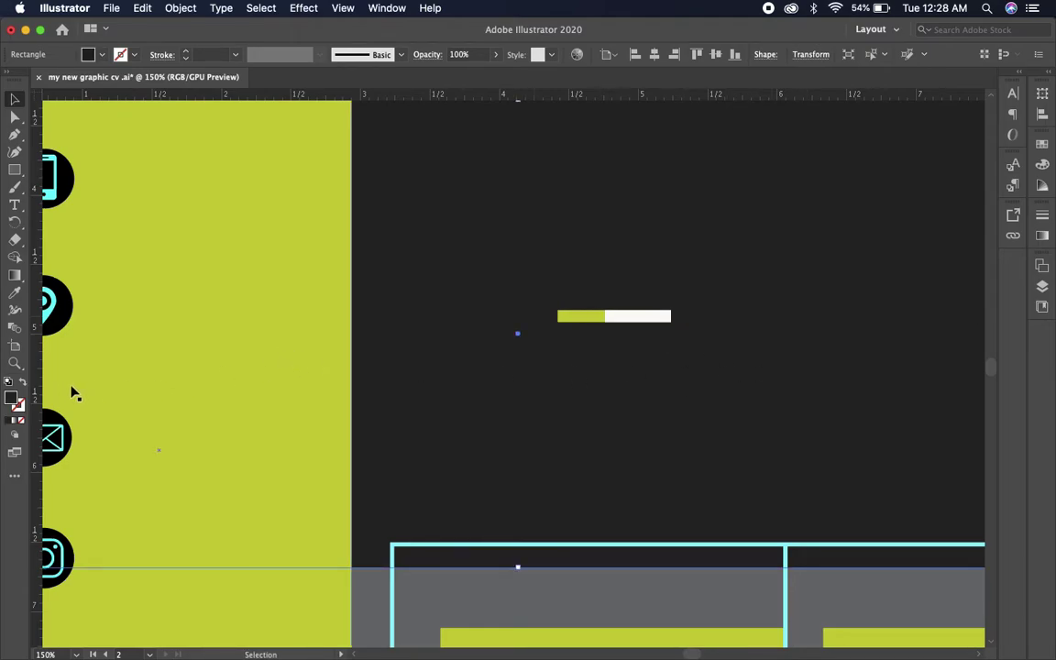
pyautogui.click(15, 363)
pyautogui.keyDown('alt'); pyautogui.click(395, 376); pyautogui.keyUp('alt')
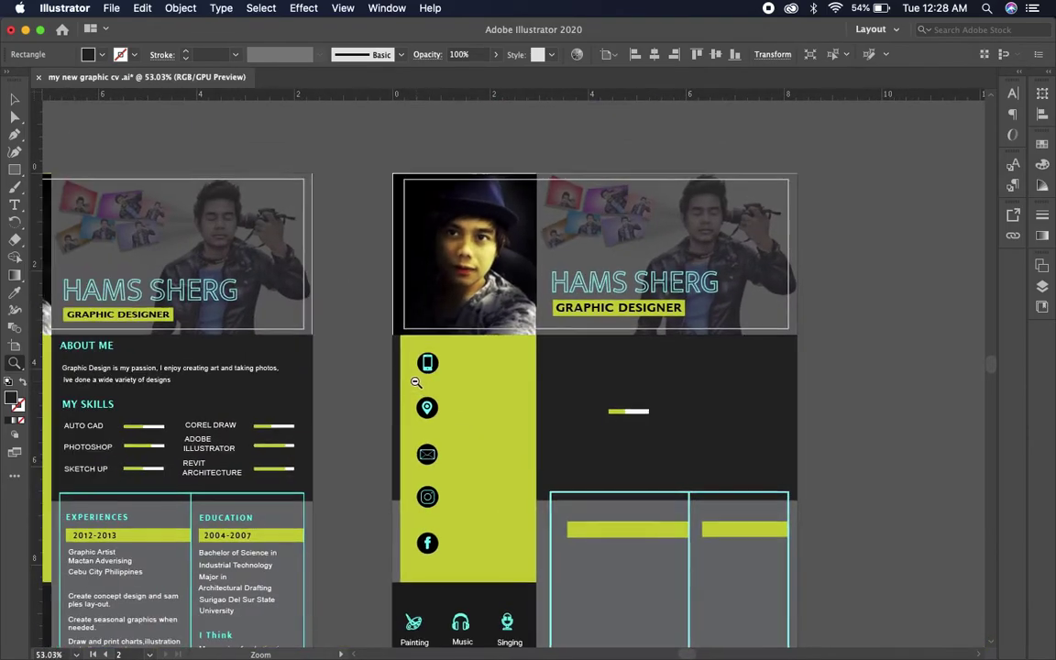
# Step: Pan and zoom in to frame the second artboard's dark skill-bar panel
pyautogui.moveTo(604, 443); pyautogui.dragTo(582, 364)
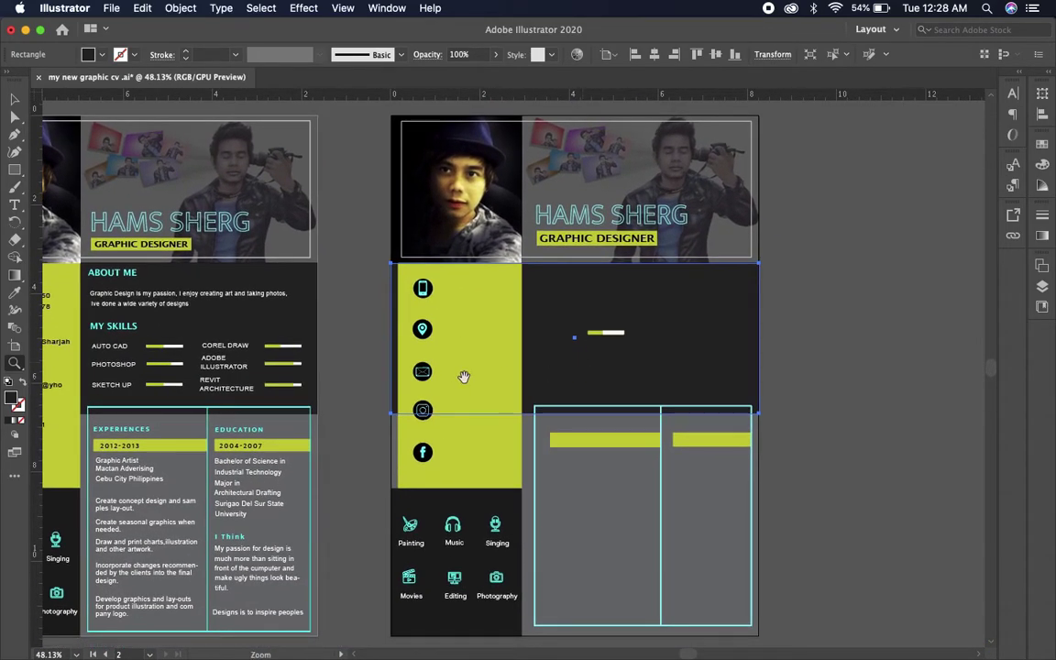
pyautogui.moveTo(464, 377)
pyautogui.mouseDown()
pyautogui.moveTo(590, 384)
pyautogui.moveTo(701, 459)
pyautogui.moveTo(617, 441)
pyautogui.mouseUp()
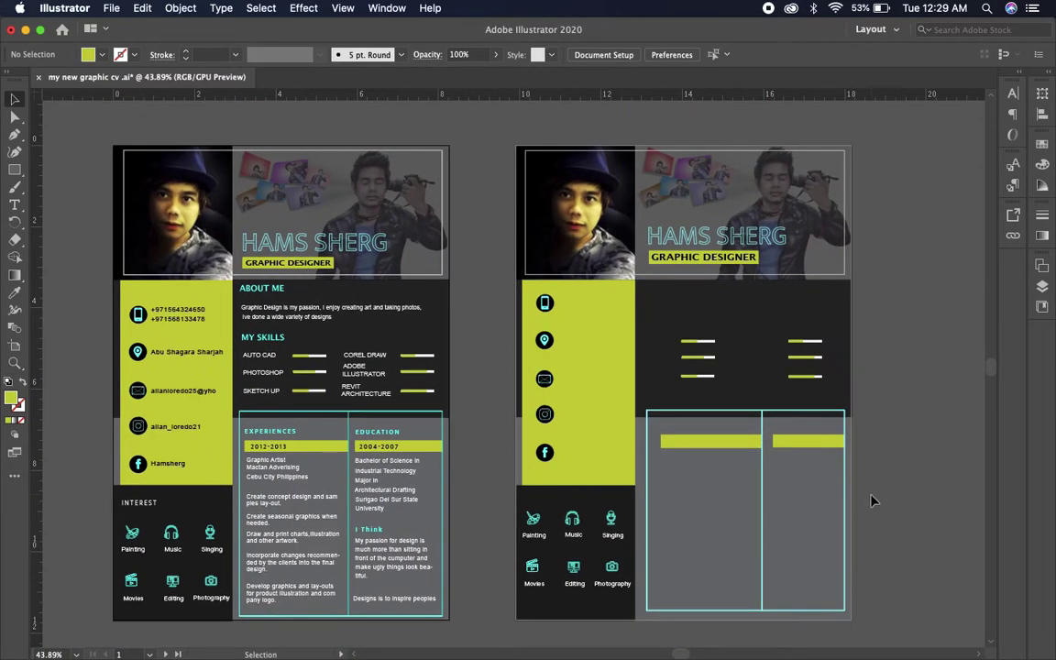
pyautogui.click(18, 364)
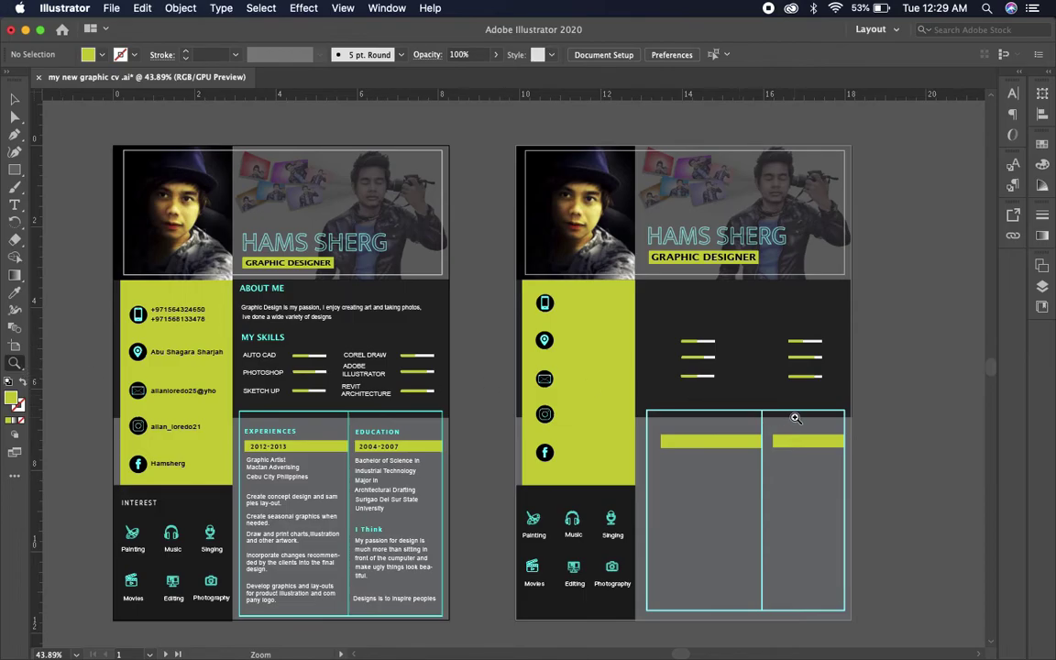
pyautogui.moveTo(796, 418); pyautogui.dragTo(926, 449)
pyautogui.scroll(3, 613, 368)
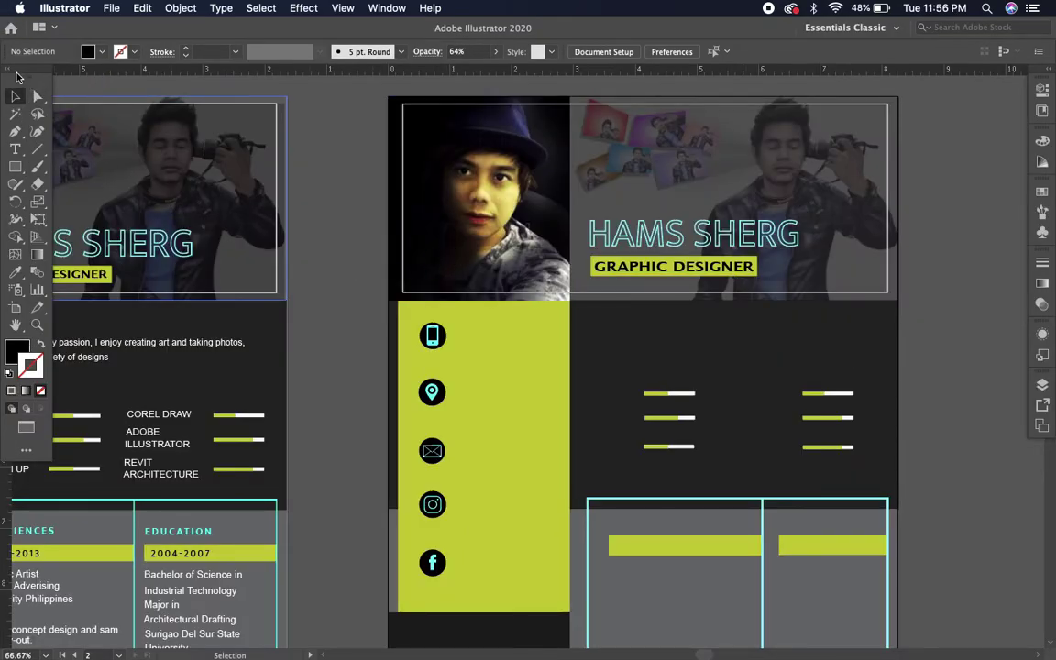
# Step: Add an ABOUT ME text heading in the second artboard's dark panel
pyautogui.click(11, 73)
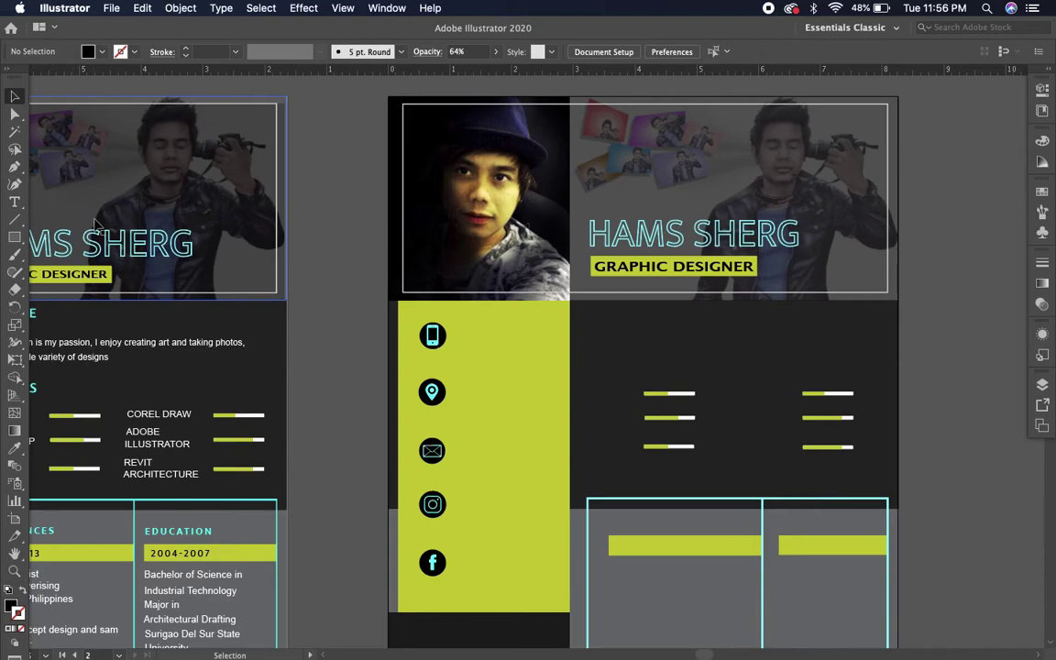
pyautogui.moveTo(229, 165); pyautogui.dragTo(301, 169)
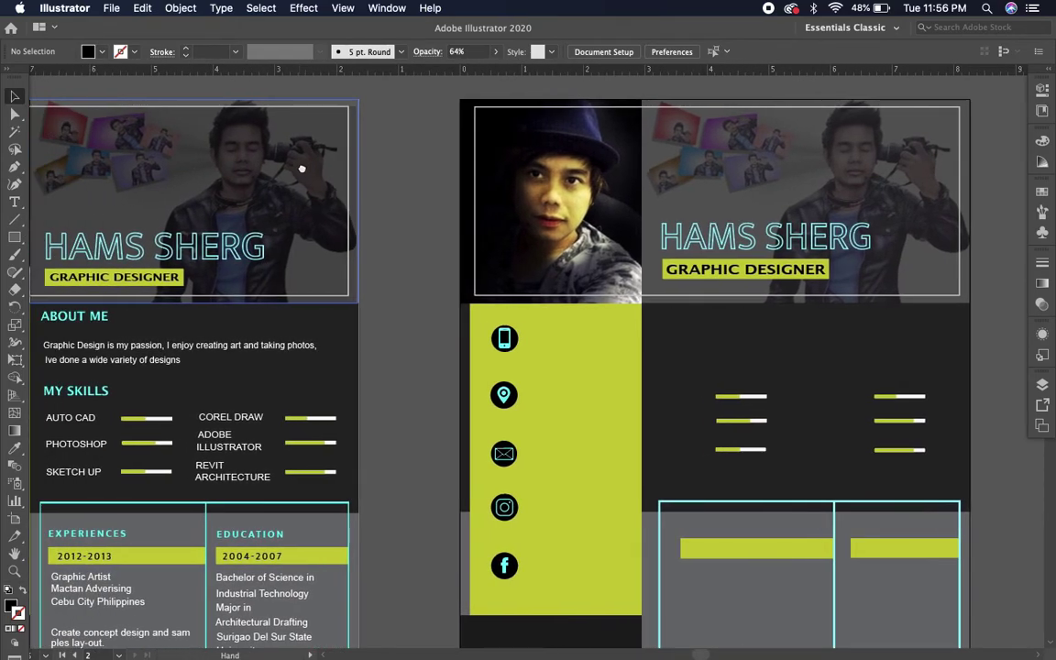
pyautogui.click(14, 202)
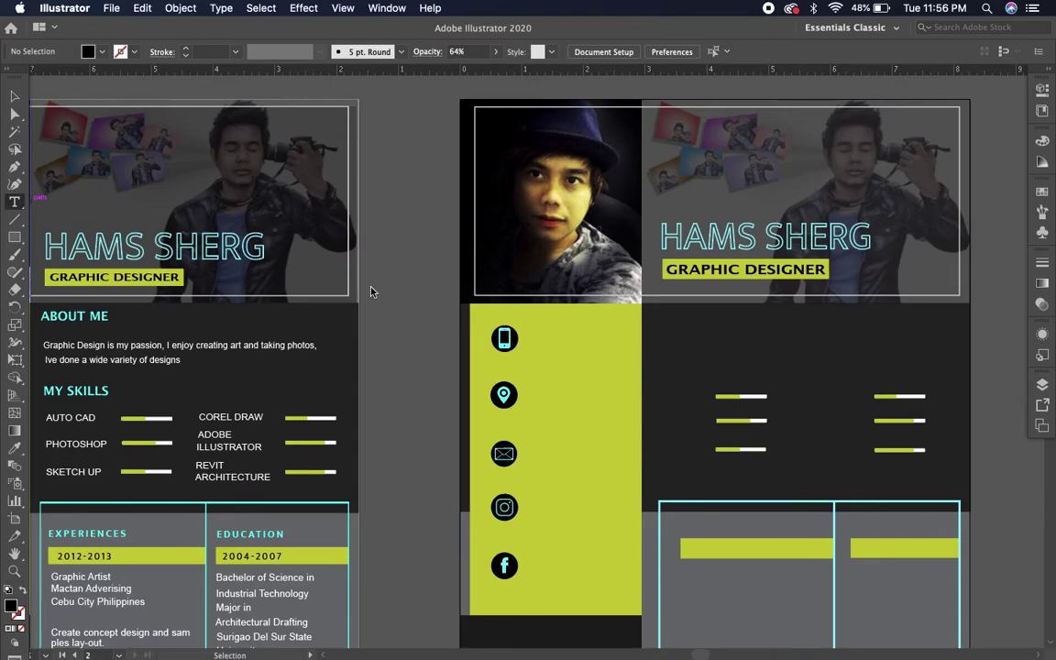
pyautogui.click(670, 325)
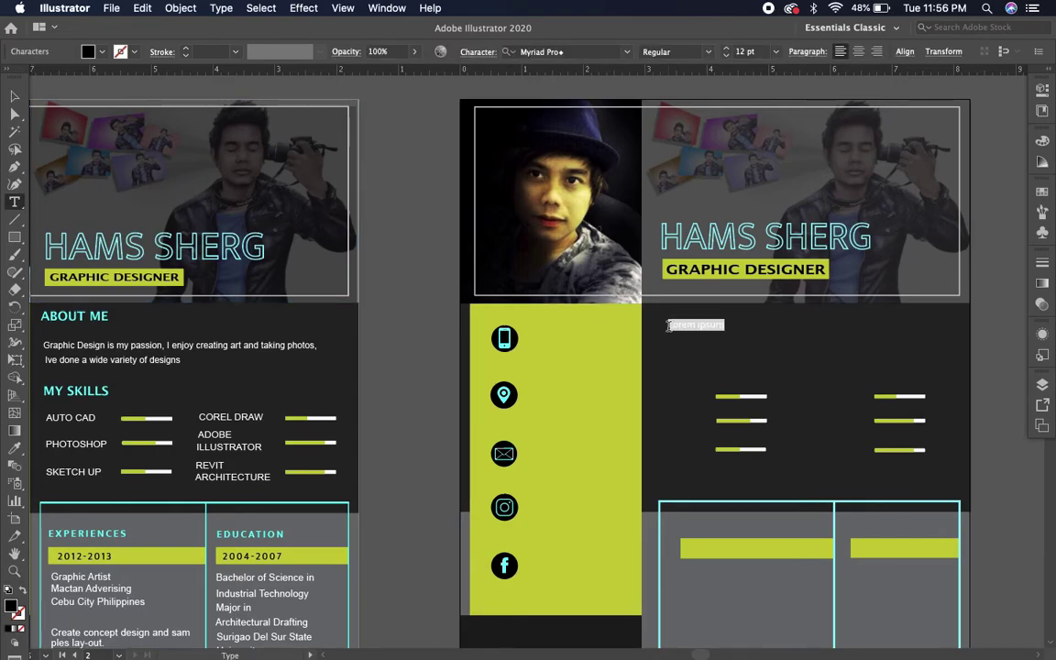
pyautogui.press('BackSpace')
pyautogui.write('ABOUT M')
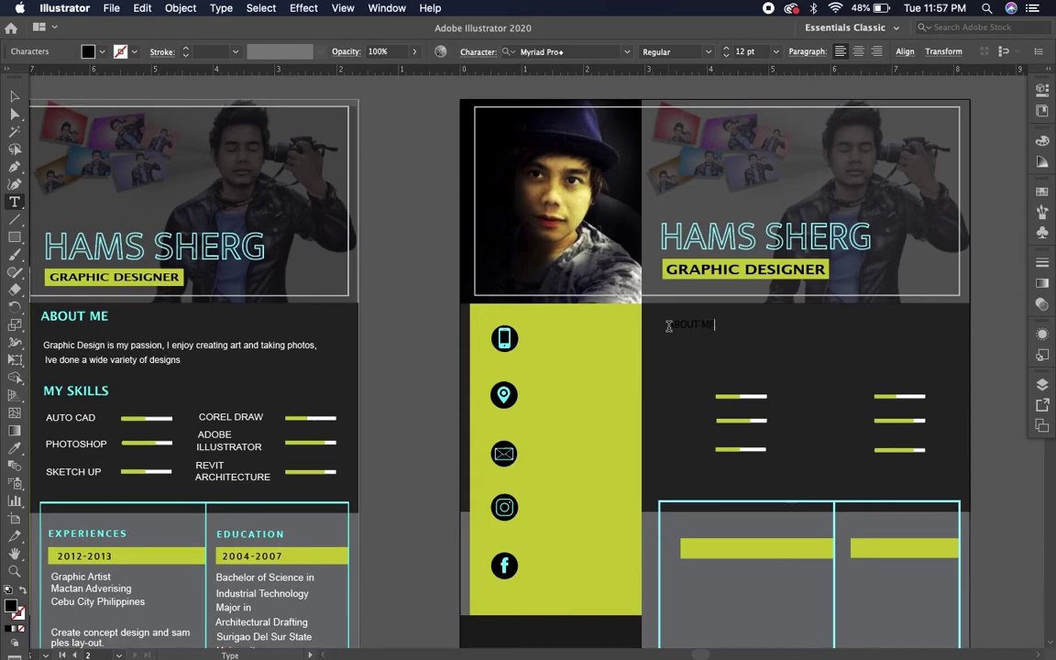
pyautogui.write('E')
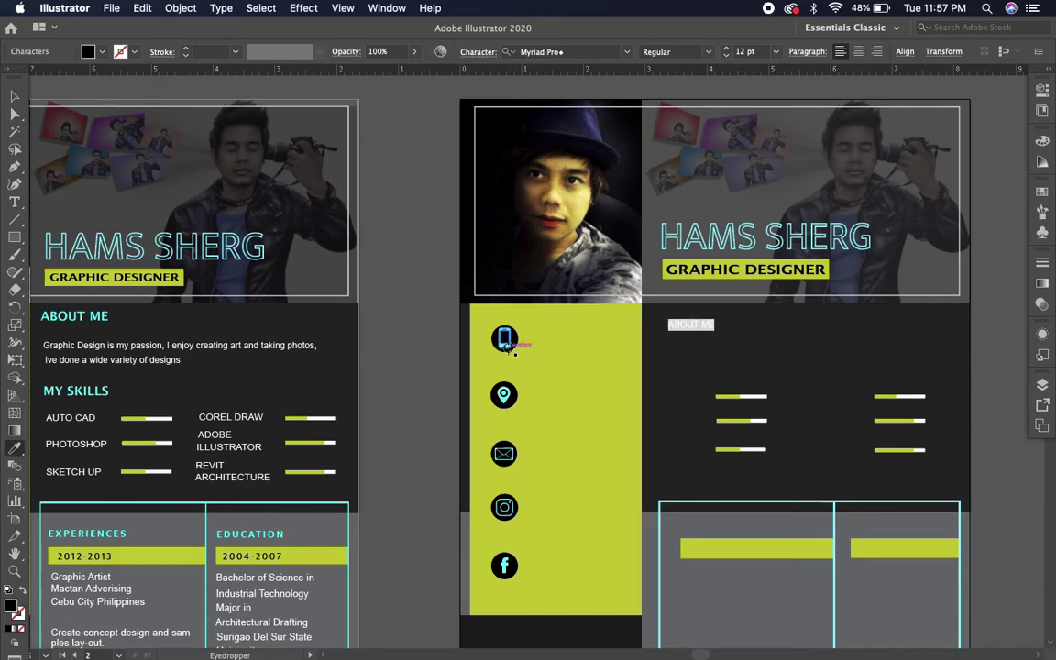
pyautogui.write('iv')
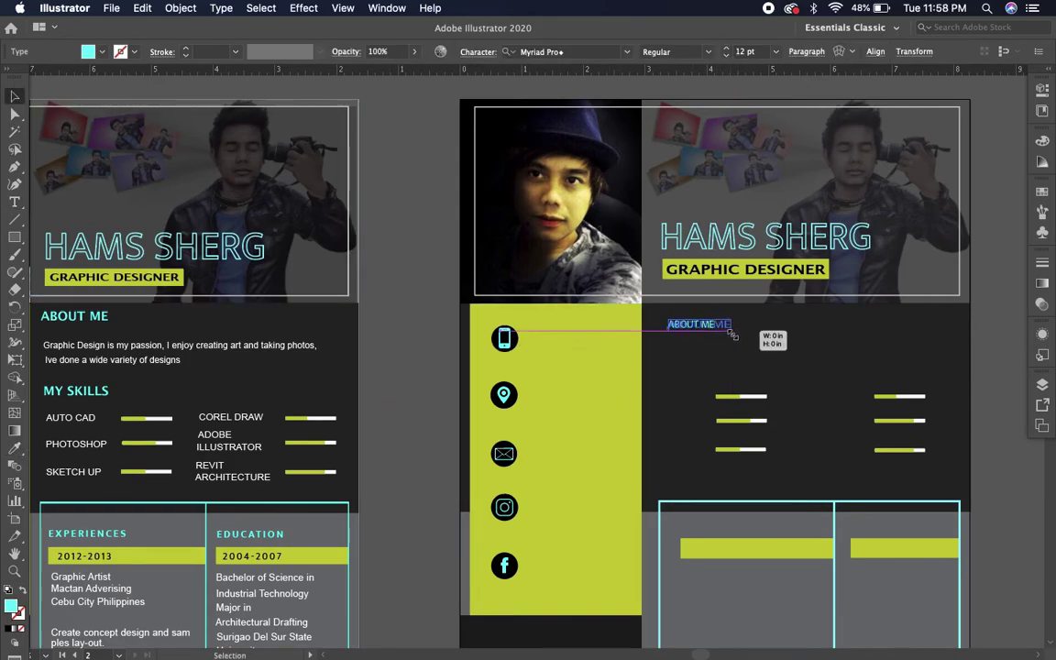
pyautogui.click(711, 334)
# Step: Position the ABOUT ME heading, adjust its font style and enlarge it
pyautogui.moveTo(711, 335); pyautogui.dragTo(696, 330)
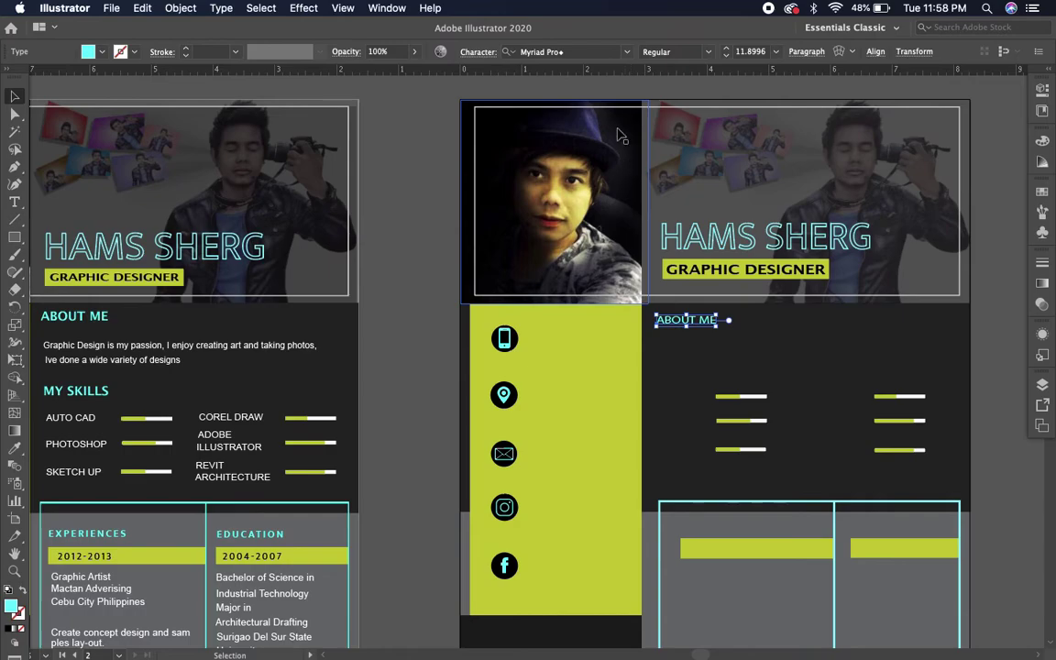
pyautogui.click(668, 347)
pyautogui.click(687, 319)
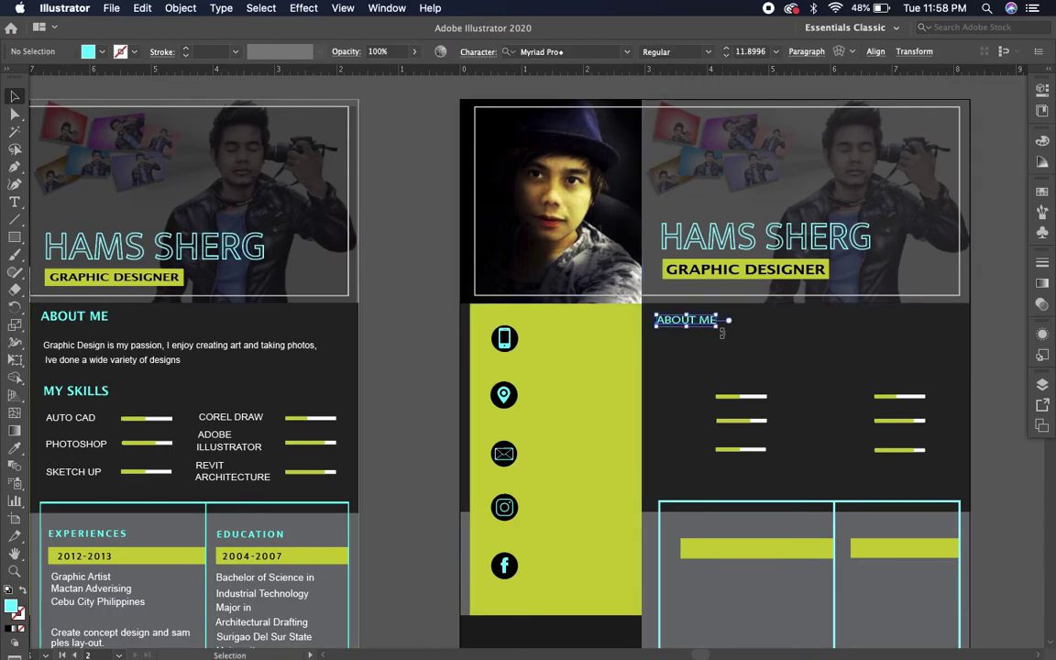
pyautogui.click(706, 51)
pyautogui.click(688, 359)
pyautogui.click(688, 320)
pyautogui.moveTo(724, 313)
pyautogui.mouseDown()
pyautogui.moveTo(733, 327)
pyautogui.moveTo(775, 332)
pyautogui.moveTo(761, 327)
pyautogui.mouseUp()
pyautogui.click(438, 344)
pyautogui.scroll(-1, 439, 344)
# Step: Replace the small heading copy with the About Me paragraph about graphic design
pyautogui.click(807, 353)
pyautogui.scroll(1, 459, 367)
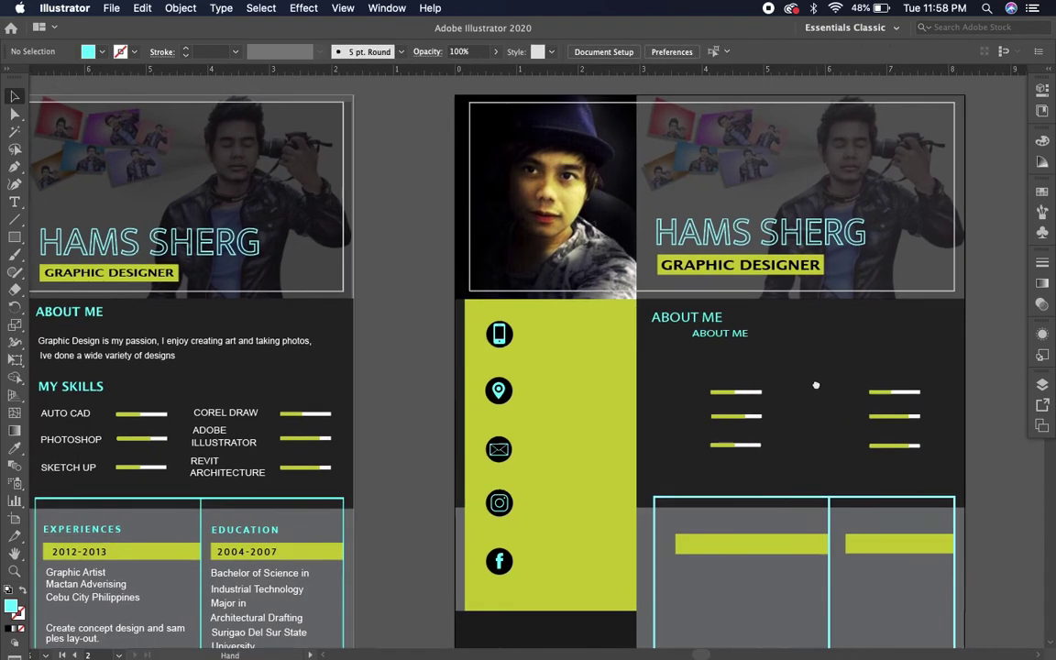
pyautogui.tripleClick(734, 334)
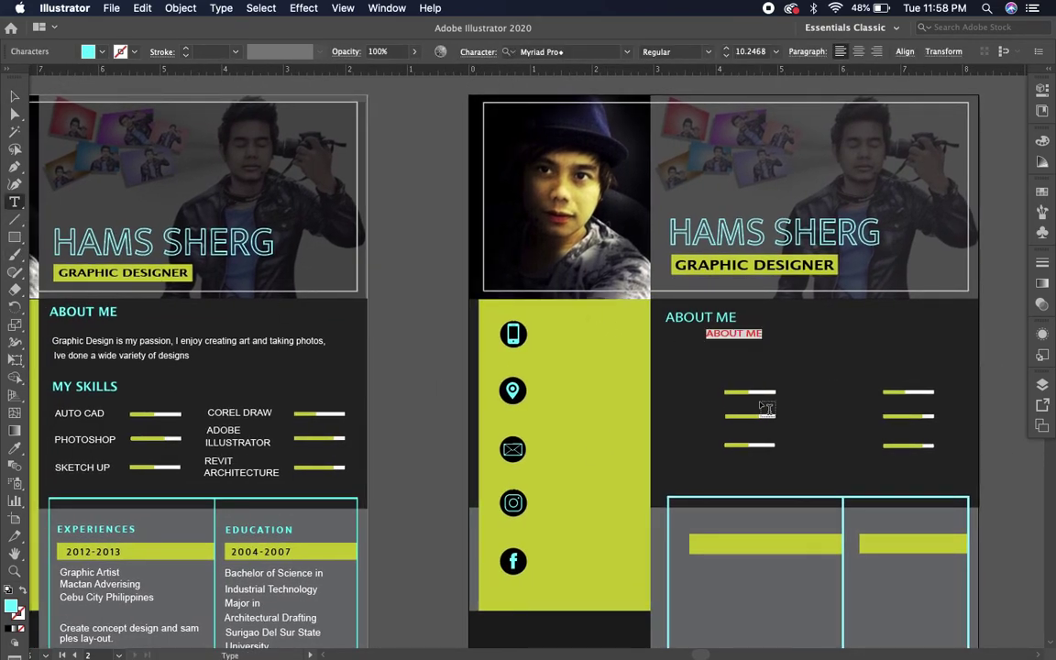
pyautogui.write('GRA')
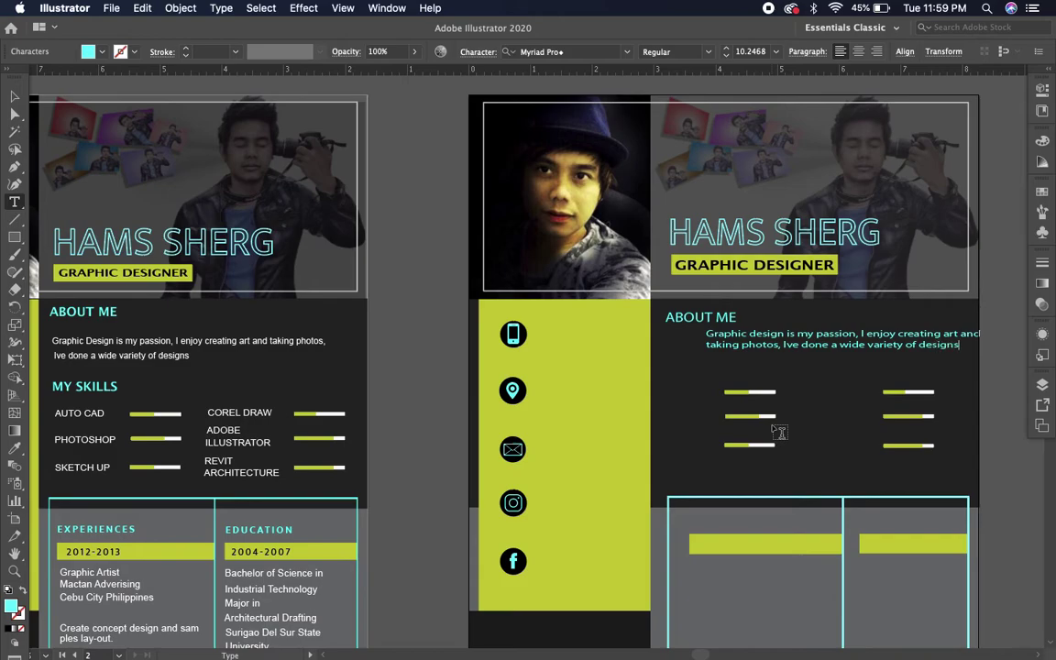
# Step: Align the paragraph under ABOUT ME and rework its line break before 'photos'
pyautogui.click(14, 95)
pyautogui.click(826, 340)
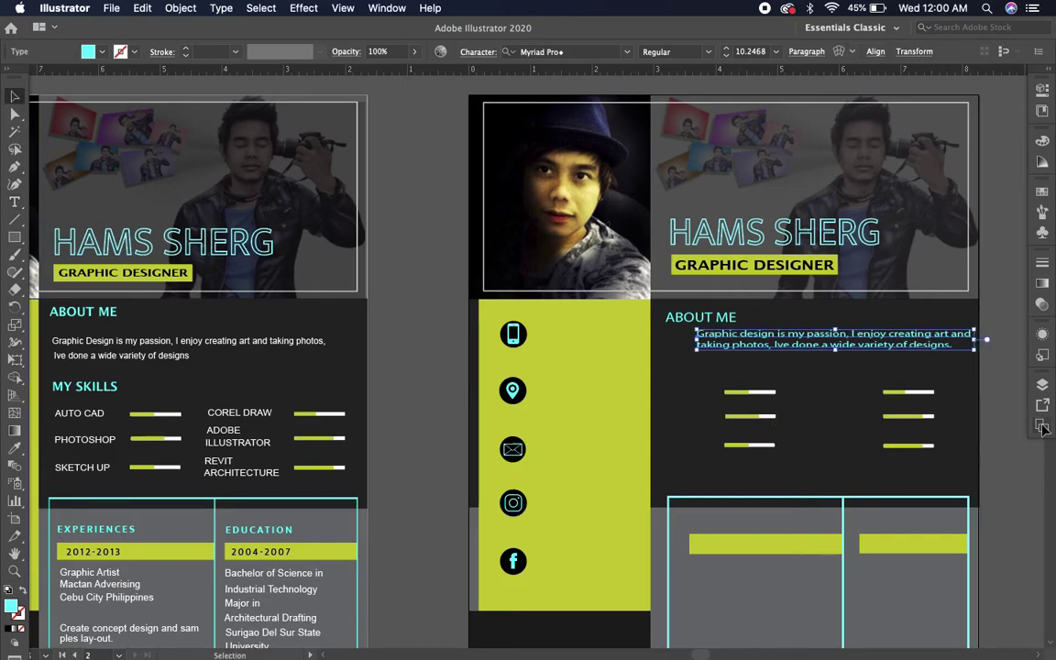
pyautogui.moveTo(825, 339); pyautogui.dragTo(786, 340)
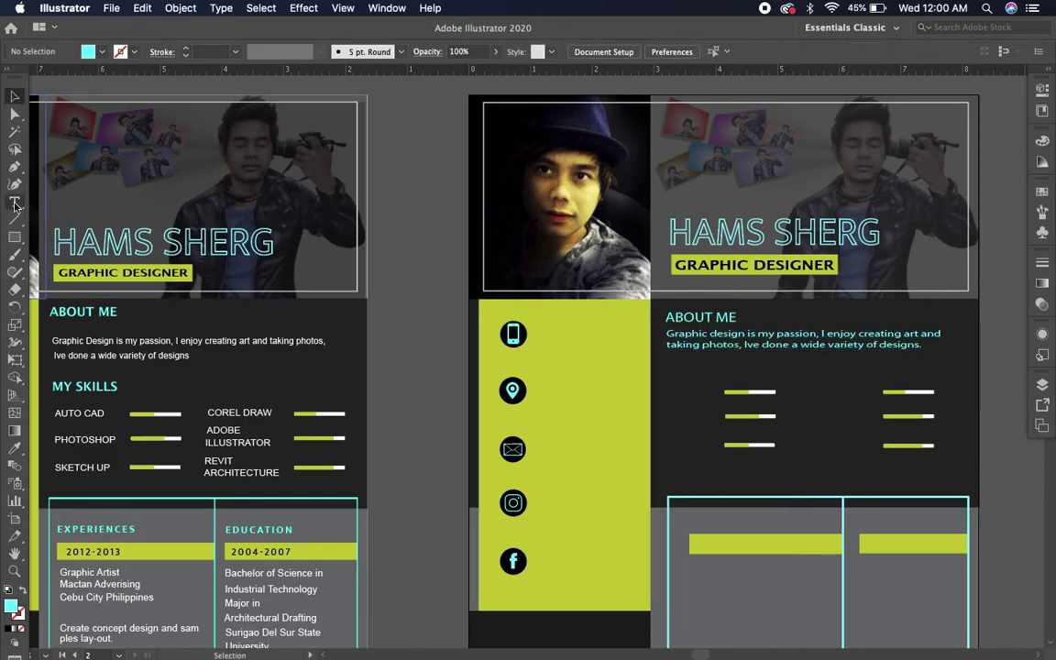
pyautogui.doubleClick(695, 346)
pyautogui.press('BackSpace')
pyautogui.press('BackSpace')
pyautogui.press('BackSpace')
pyautogui.press('Delete')
pyautogui.press('Delete')
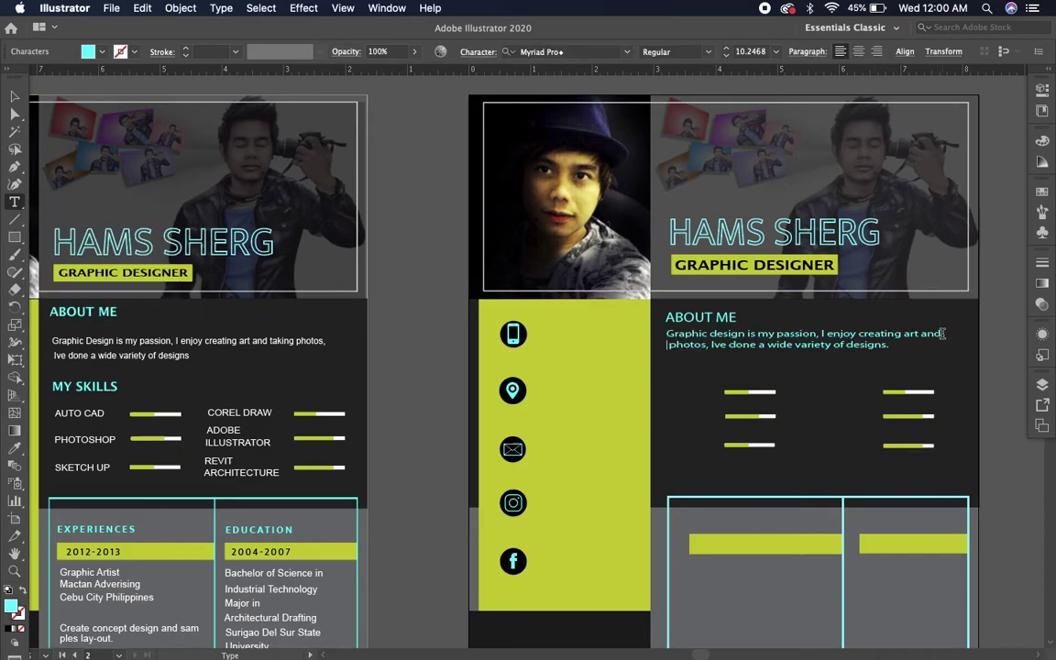
pyautogui.write('takin')
pyautogui.press('Escape')
pyautogui.moveTo(837, 335)
pyautogui.mouseDown()
pyautogui.moveTo(830, 345)
pyautogui.moveTo(658, 343)
pyautogui.mouseUp()
pyautogui.click(962, 383)
# Step: Colour the paragraph text white (#FFFFFF)
pyautogui.press('t')
pyautogui.doubleClick(11, 607)
pyautogui.write('ffffff')
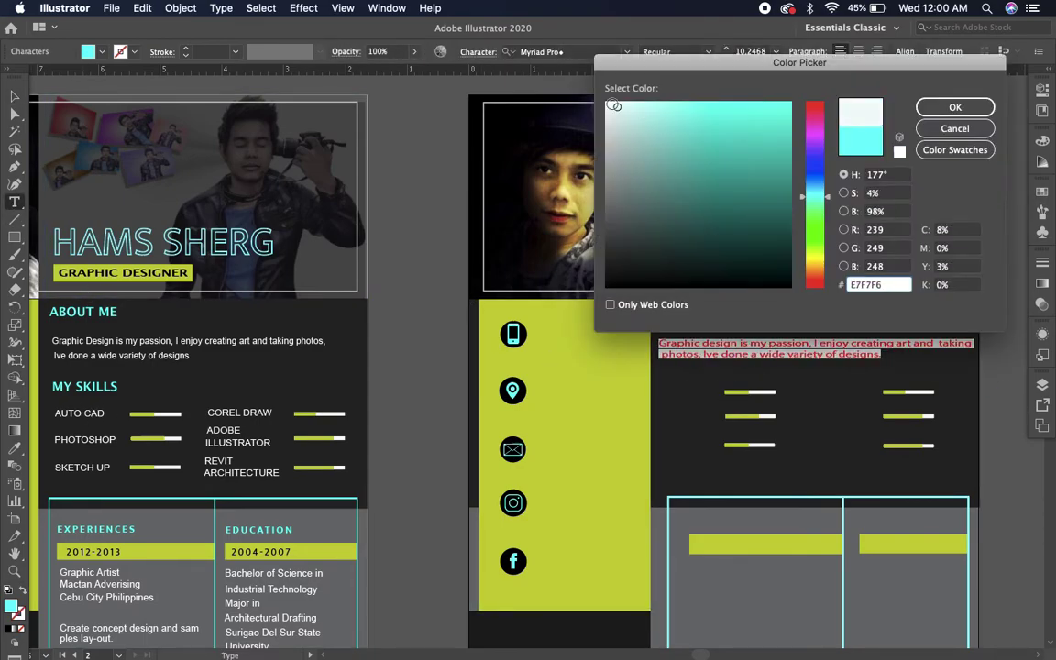
pyautogui.press('Return')
pyautogui.press('Escape')
pyautogui.click(424, 288)
pyautogui.click(869, 354)
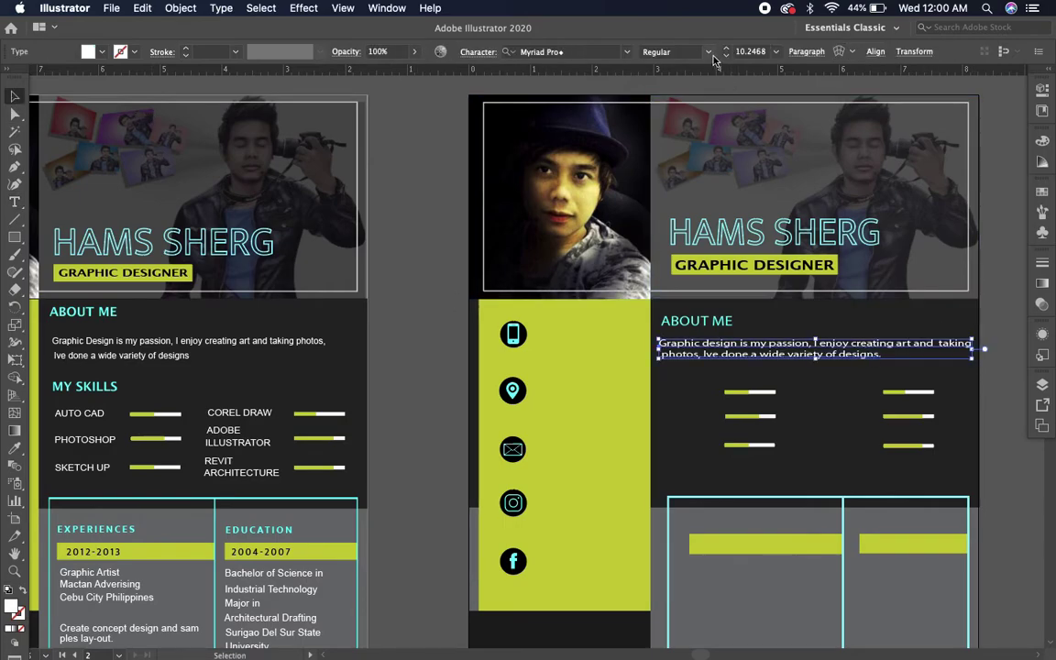
pyautogui.click(917, 306)
pyautogui.hscroll(2, 550, 367)
# Step: Copy ABOUT ME below the paragraph as a MY SKILSS heading
pyautogui.press('z')
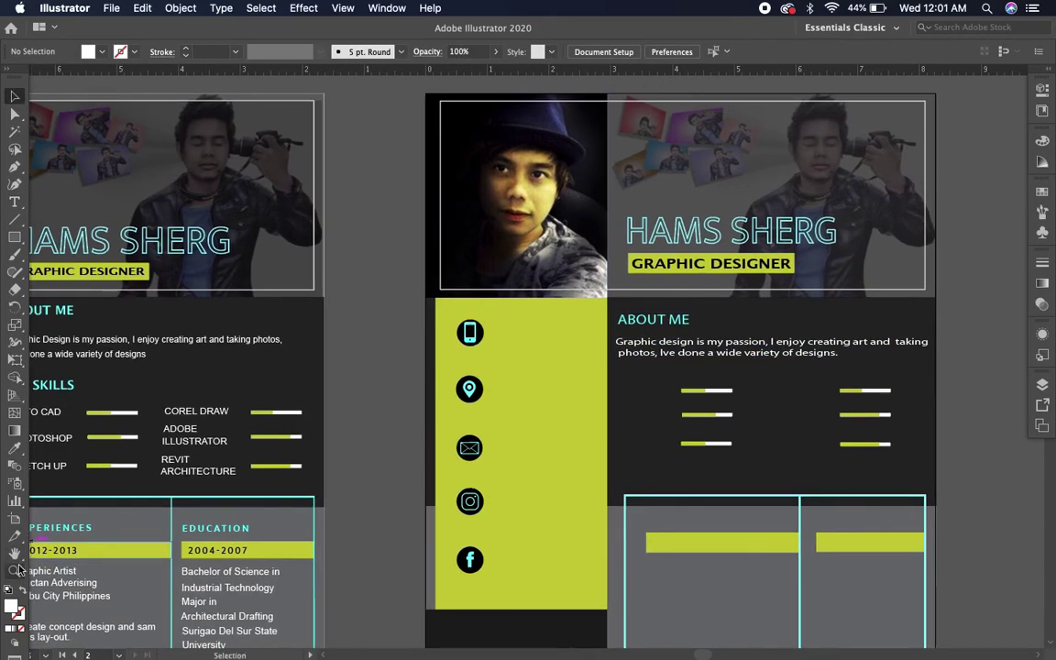
pyautogui.moveTo(575, 365); pyautogui.dragTo(552, 349)
pyautogui.scroll(-3, 591, 509)
pyautogui.hscroll(-3, 591, 509)
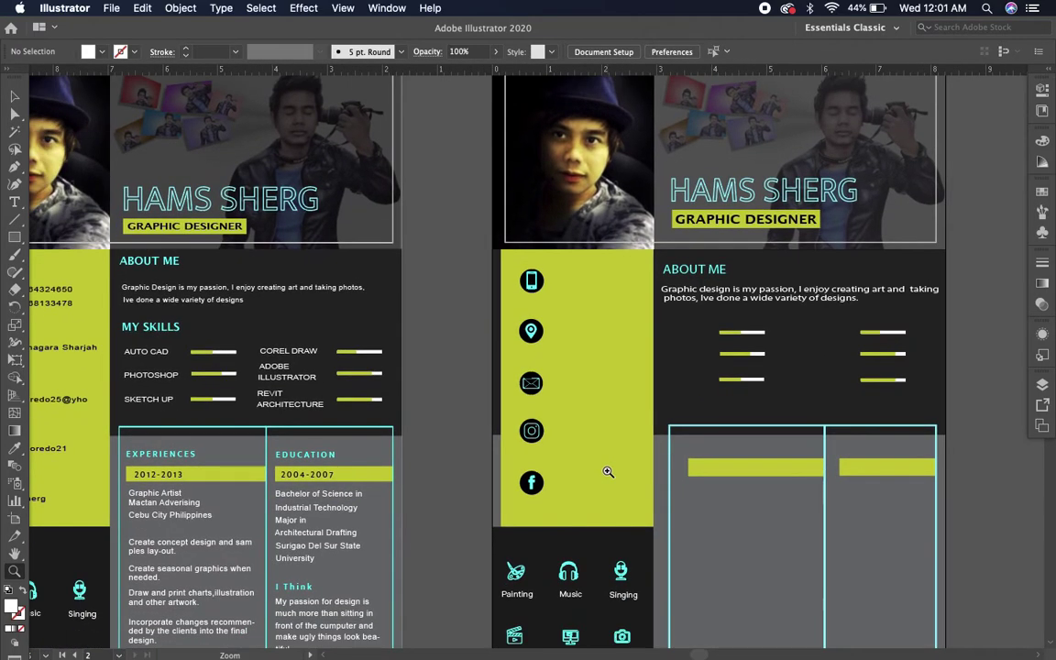
pyautogui.press('v')
pyautogui.moveTo(686, 281); pyautogui.dragTo(686, 329)
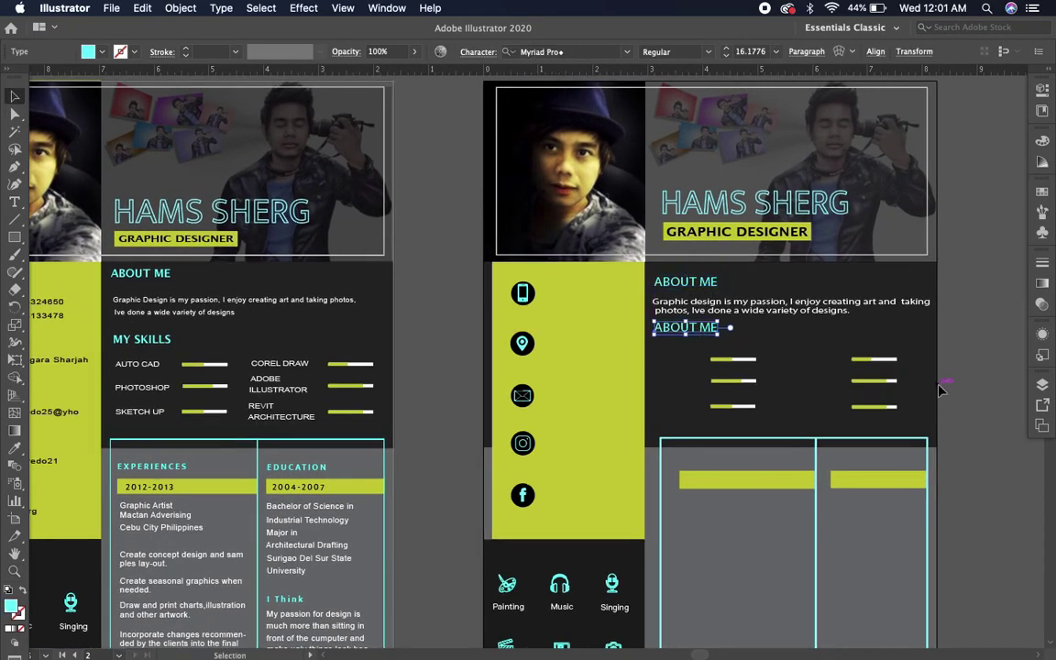
pyautogui.click(467, 289)
pyautogui.press('t')
pyautogui.write('MY SKILSS')
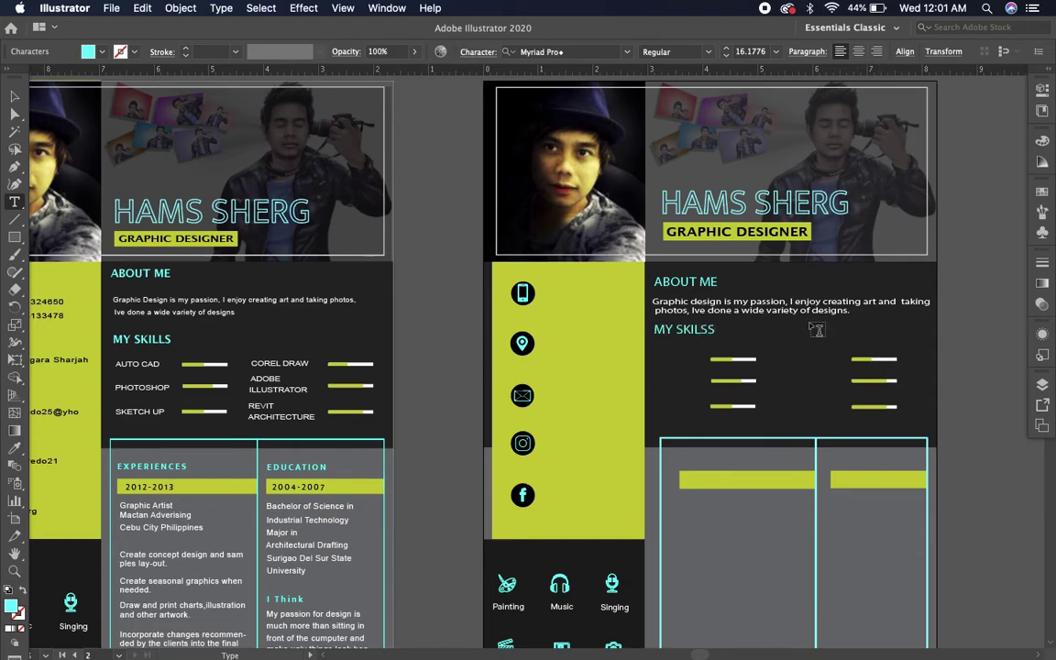
pyautogui.press('Escape')
pyautogui.moveTo(683, 330); pyautogui.dragTo(687, 365)
pyautogui.click(965, 404)
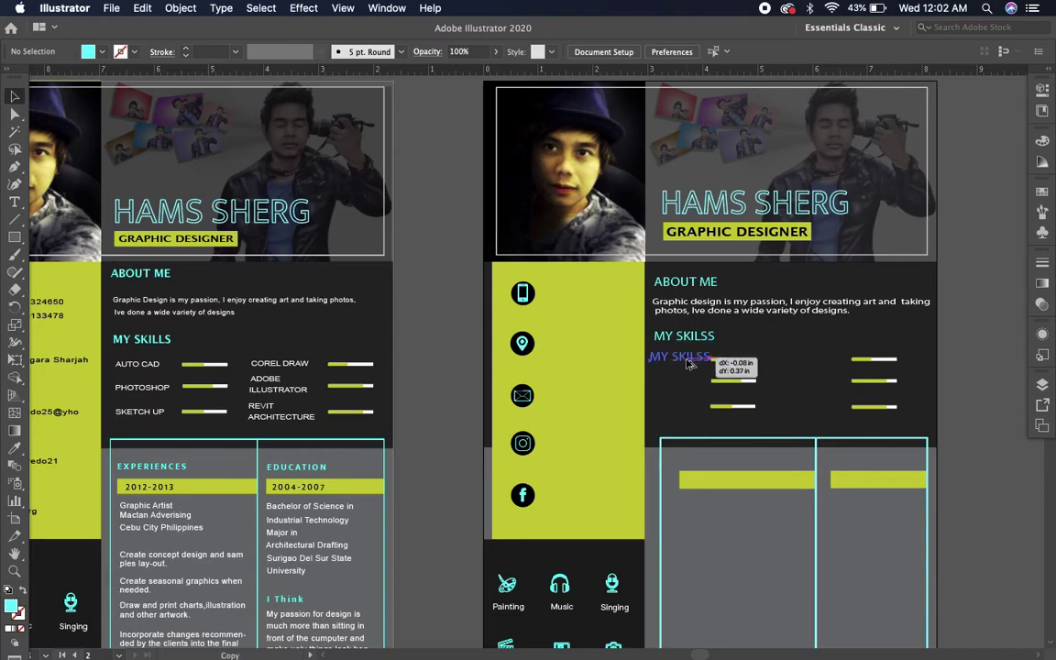
# Step: Make a 13 pt white label copy beside the first skill bar
pyautogui.click(726, 55)
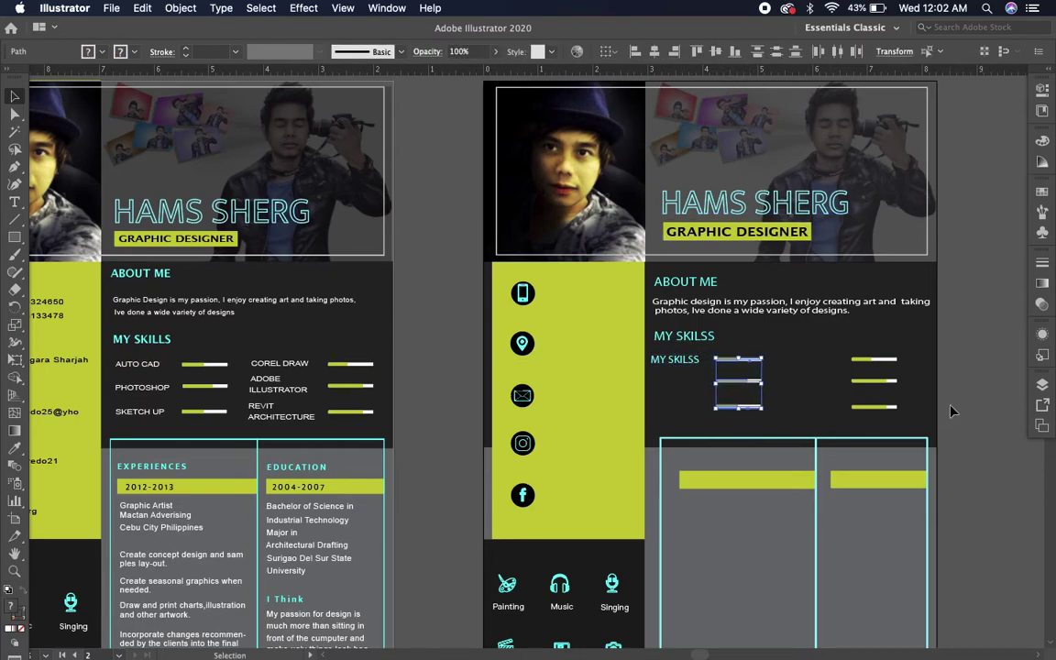
pyautogui.moveTo(677, 362); pyautogui.dragTo(710, 360)
pyautogui.doubleClick(678, 359)
pyautogui.doubleClick(11, 606)
pyautogui.click(958, 109)
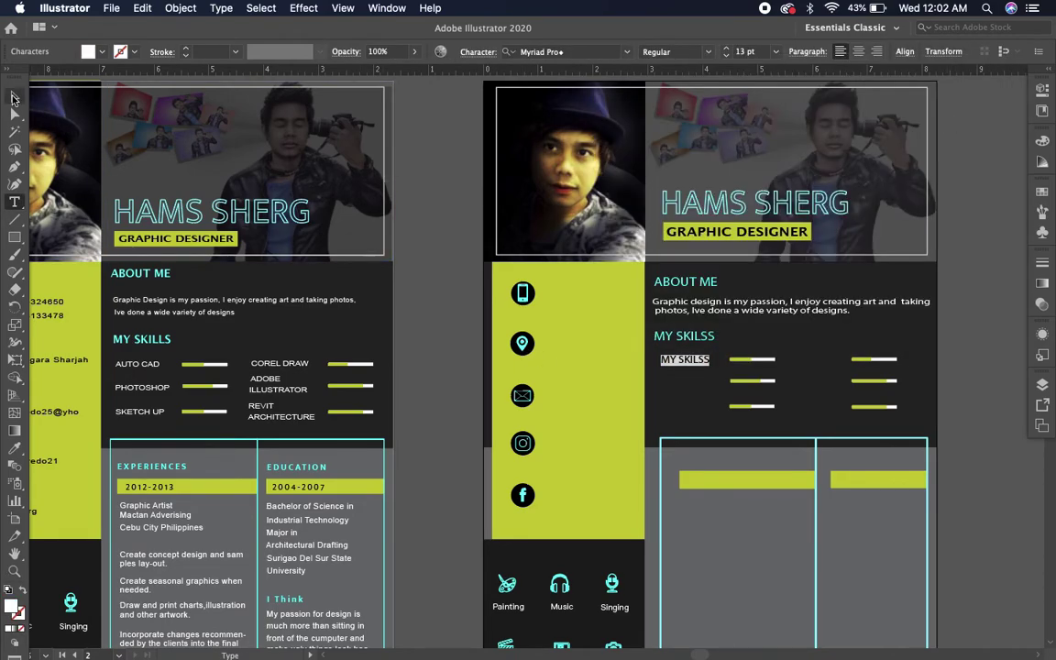
pyautogui.press('Right')
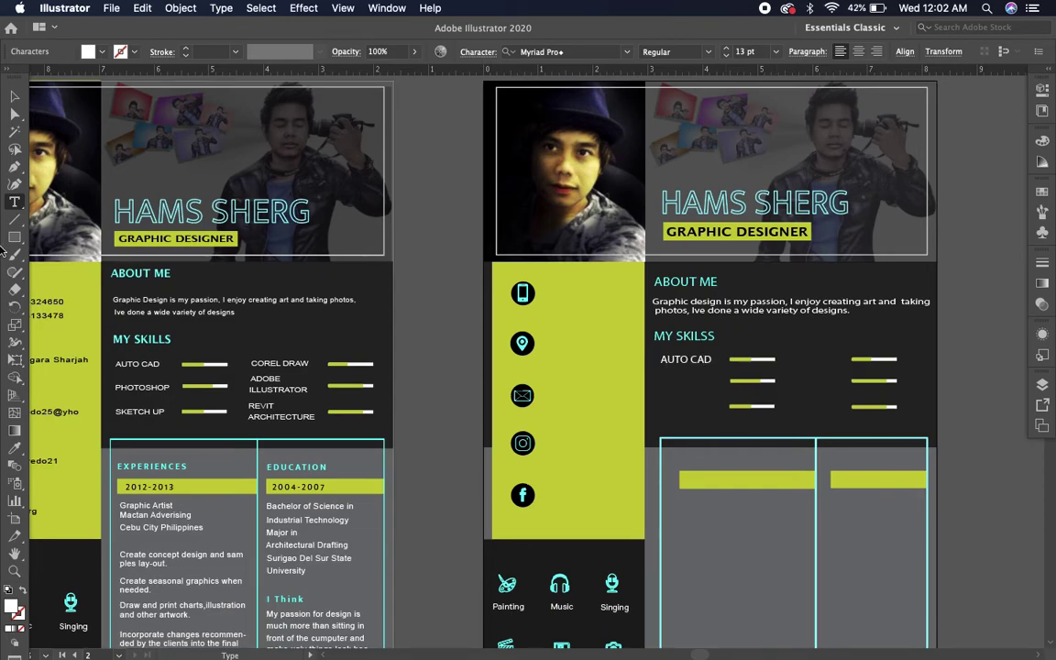
# Step: Copy the AUTO CAD label onto the second skill row as PHOTOSHOP
pyautogui.click(15, 96)
pyautogui.scroll(-1, 898, 366)
pyautogui.click(672, 353)
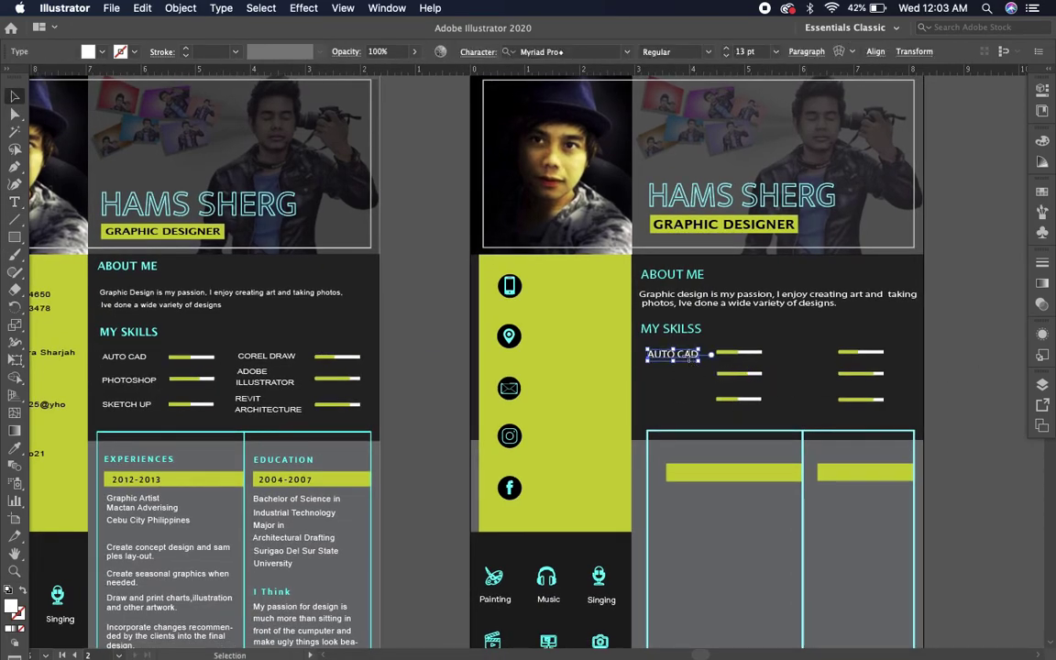
pyautogui.moveTo(672, 354); pyautogui.dragTo(672, 374)
pyautogui.press('t')
pyautogui.click(699, 373)
pyautogui.press('BackSpace')
pyautogui.press('BackSpace')
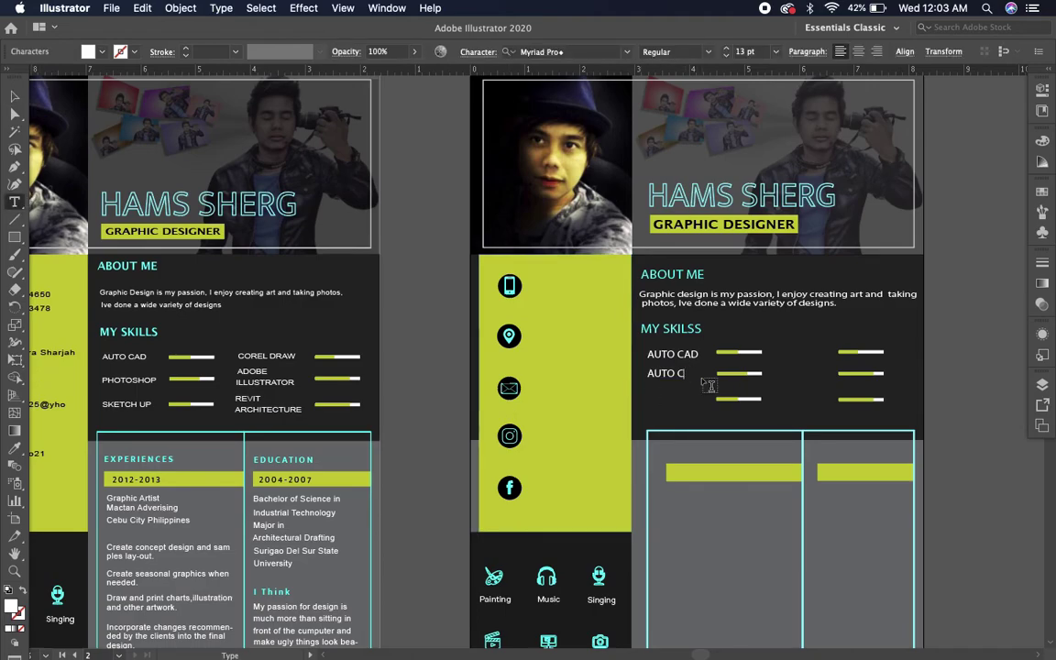
pyautogui.press('BackSpace')
pyautogui.press('BackSpace')
pyautogui.press('BackSpace')
pyautogui.write('PHOTOSHOP')
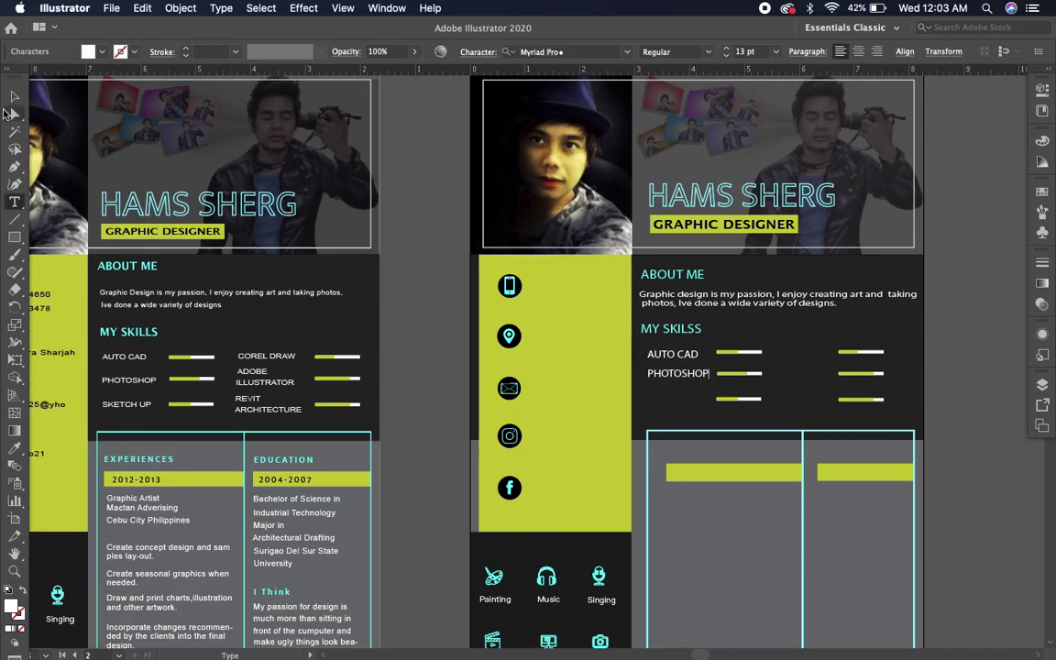
# Step: Copy PHOTOSHOP onto the third skill row as SKETCH UP
pyautogui.click(15, 96)
pyautogui.click(677, 375)
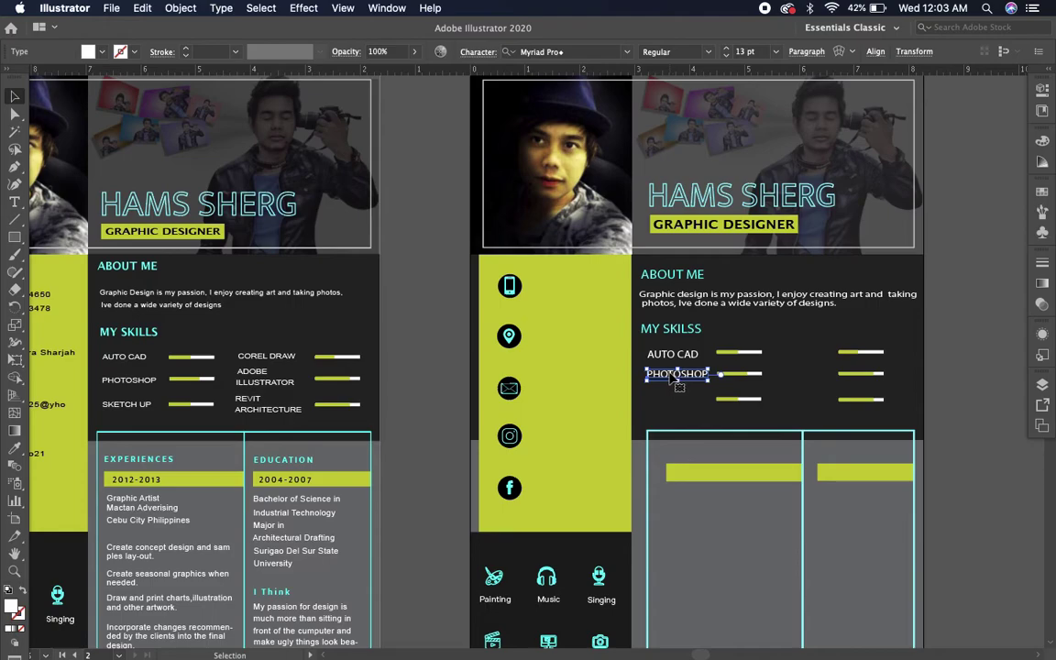
pyautogui.moveTo(677, 375); pyautogui.dragTo(678, 397)
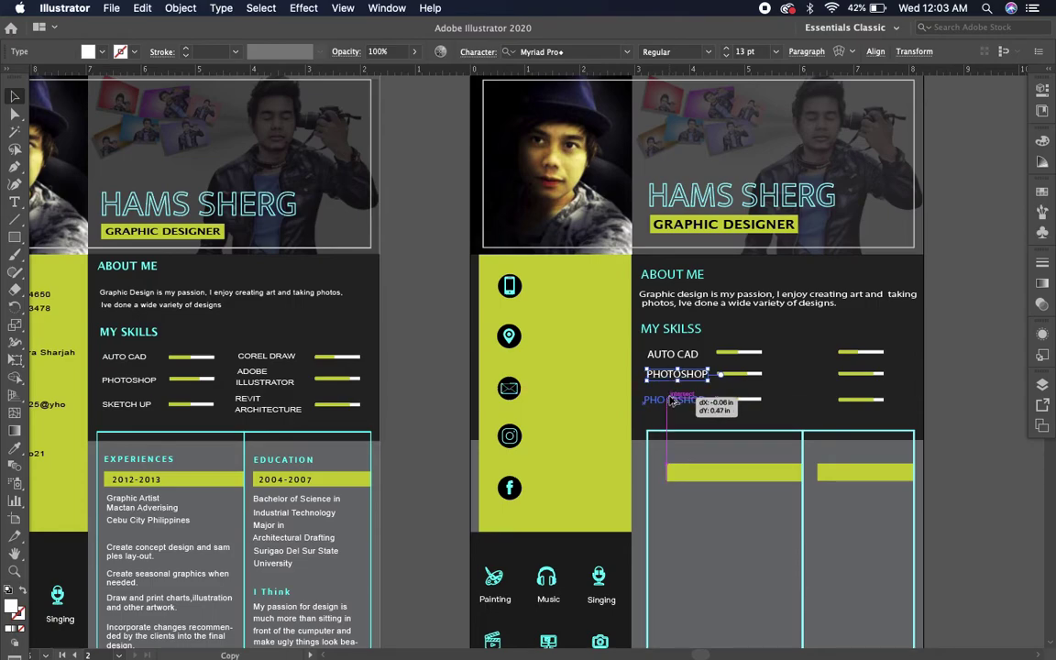
pyautogui.click(15, 202)
pyautogui.click(707, 396)
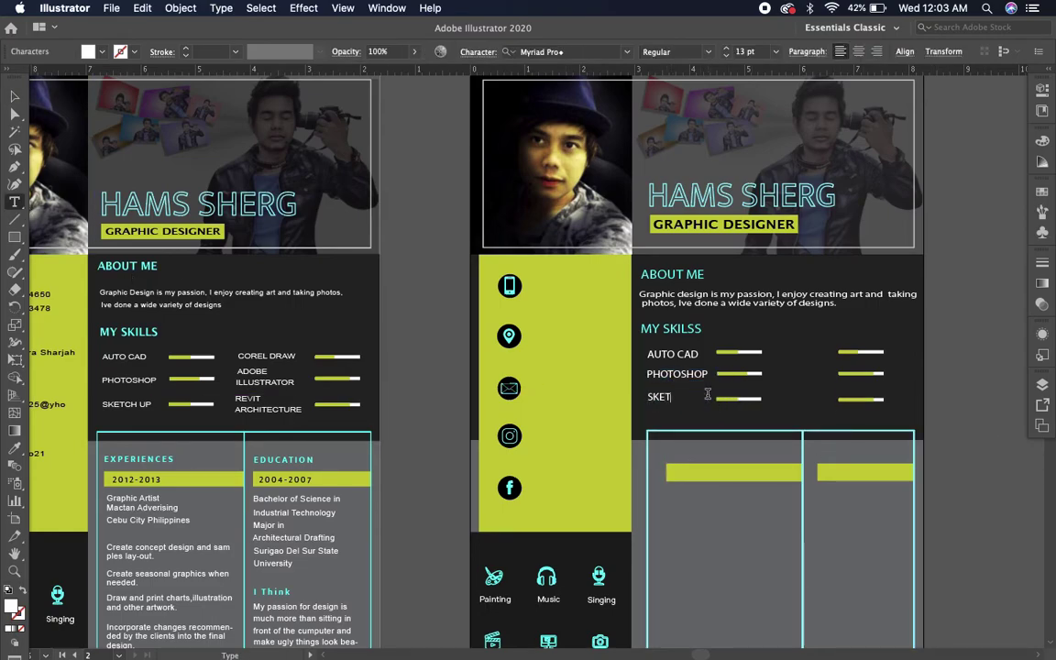
pyautogui.press('Escape')
pyautogui.click(862, 363)
pyautogui.hscroll(2, 862, 362)
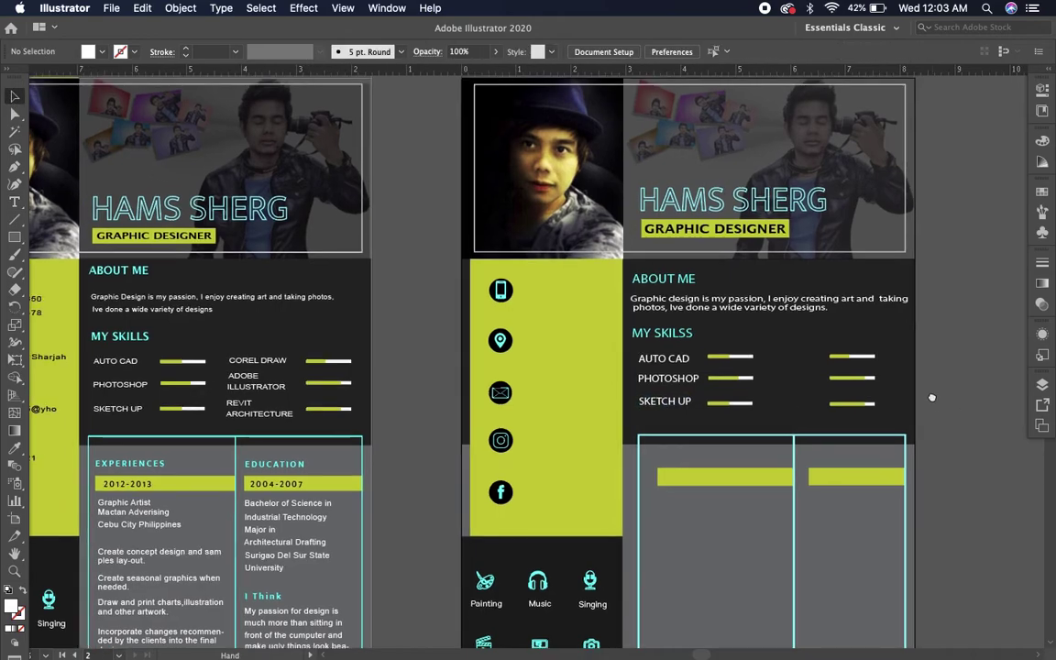
# Step: Copy AUTO CAD into the right skill column as COREL DRAW and nudge the bars
pyautogui.moveTo(647, 341); pyautogui.dragTo(774, 346)
pyautogui.click(15, 201)
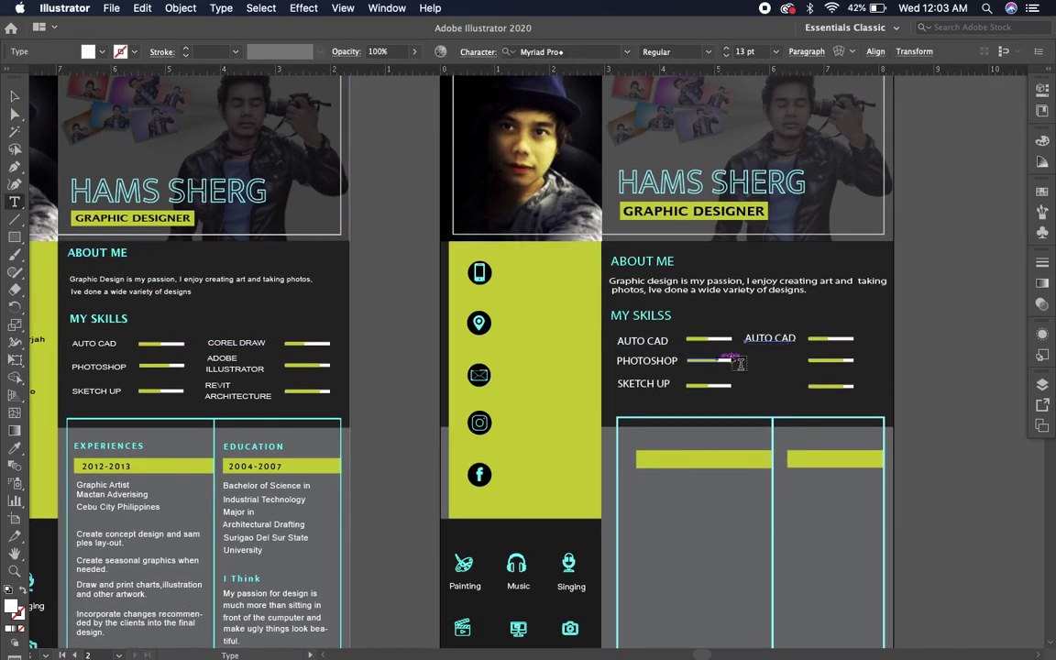
pyautogui.tripleClick(761, 340)
pyautogui.write('CO')
pyautogui.write('AW')
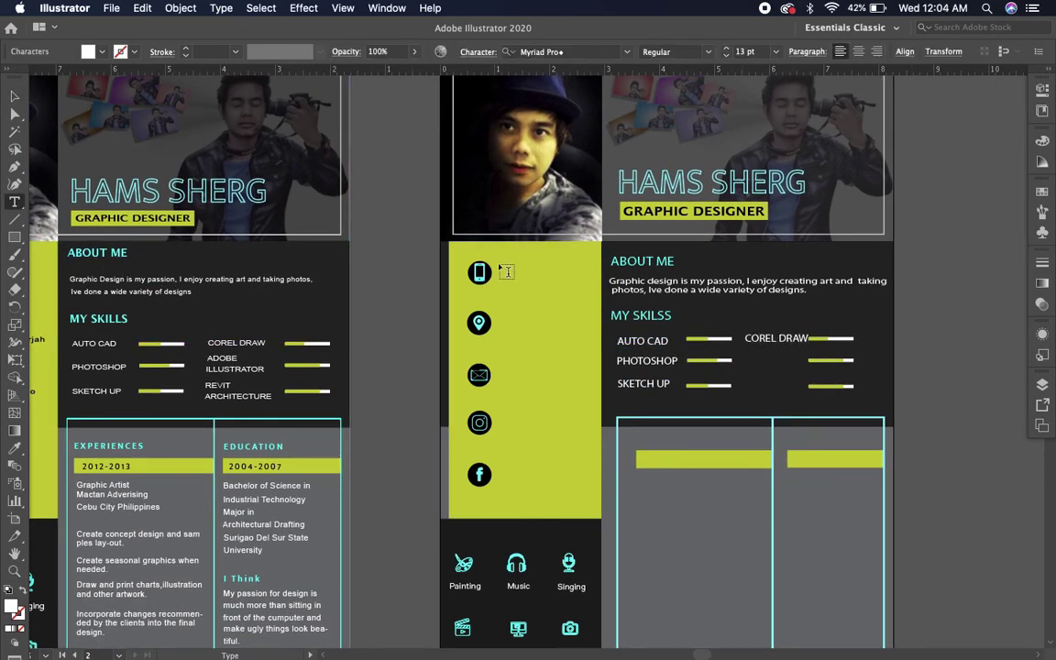
pyautogui.press('Escape')
pyautogui.click(927, 354)
pyautogui.click(838, 386)
pyautogui.press('Left')
pyautogui.press('Left')
pyautogui.press('Left')
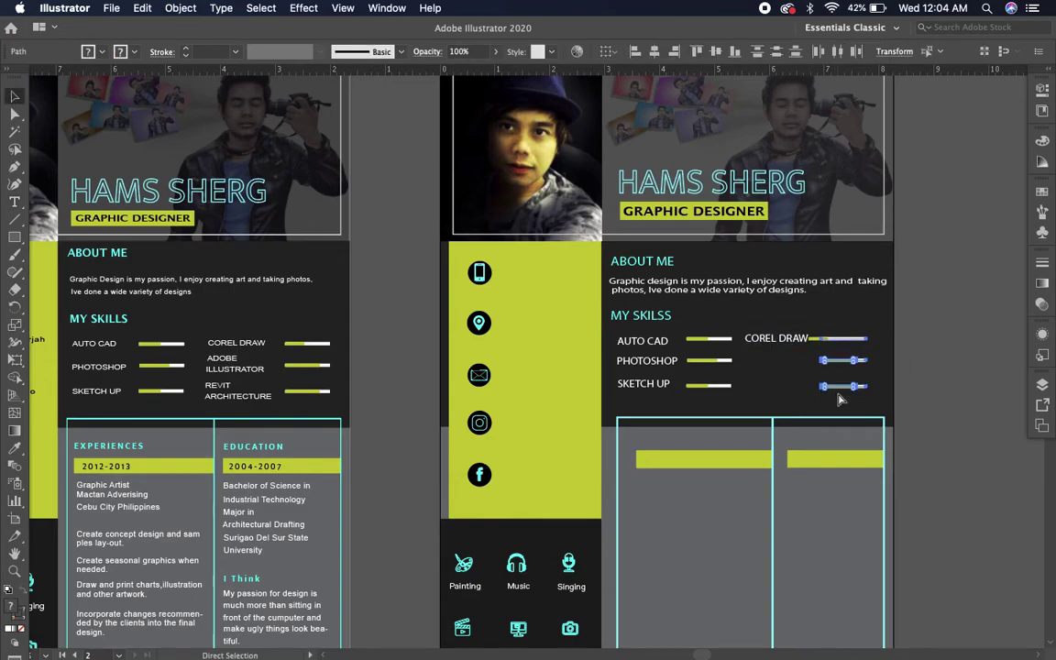
# Step: Undo the bar nudge and copy the MY SKILSS heading down into the grey panel
pyautogui.hotkey('ctrl', 'z')
pyautogui.hotkey('ctrl', 'z')
pyautogui.hotkey('ctrl', 'z')
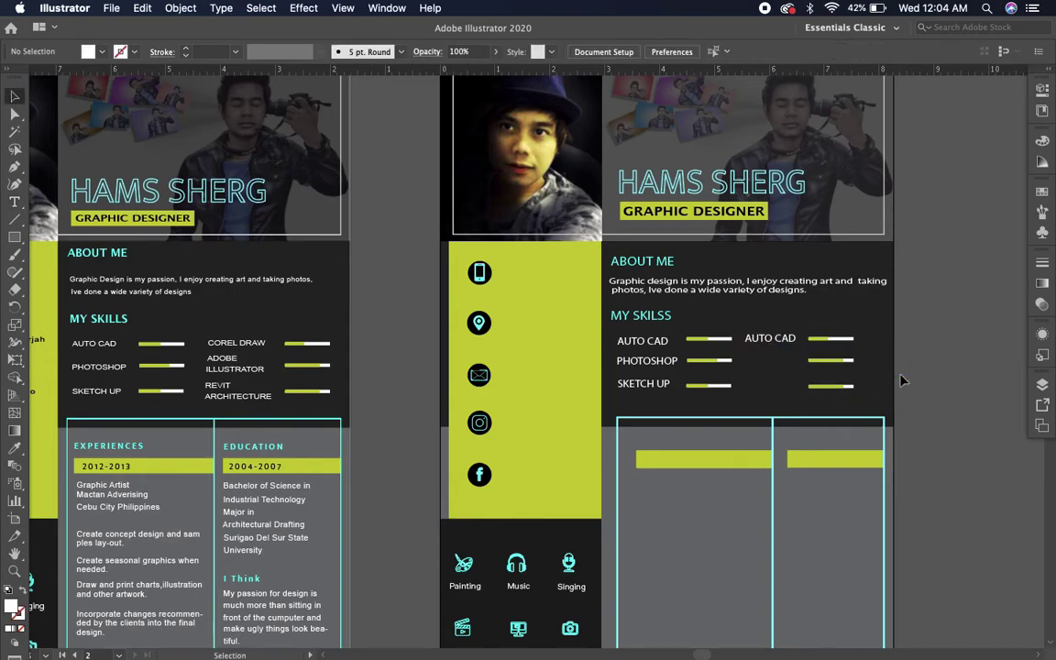
pyautogui.hotkey('ctrl', 'z')
pyautogui.hotkey('ctrl', 'z')
pyautogui.click(771, 339)
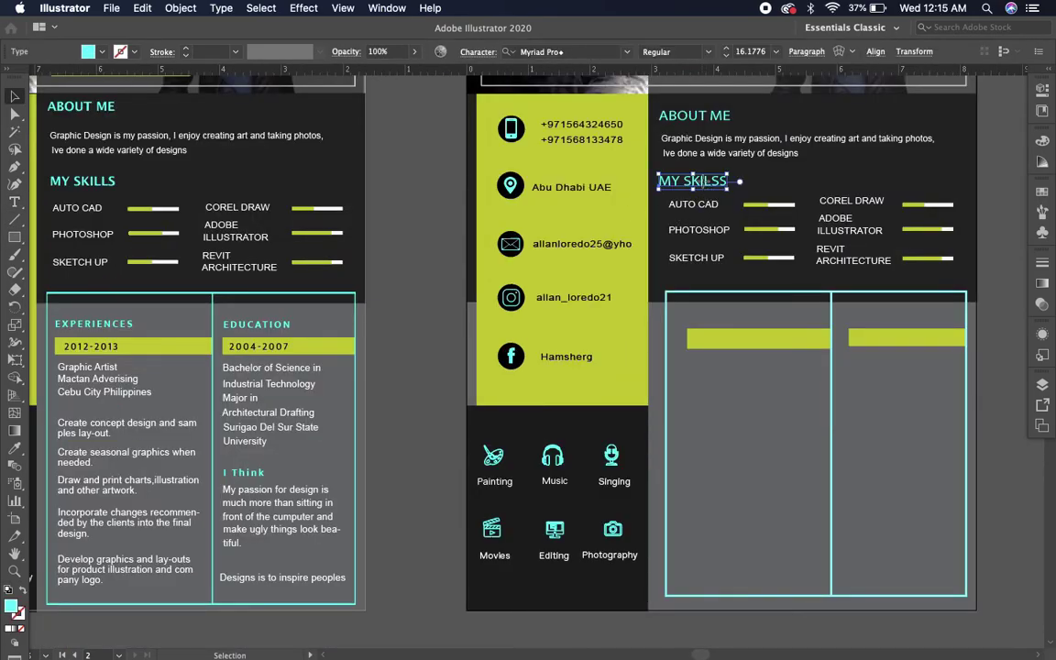
pyautogui.moveTo(704, 181); pyautogui.dragTo(718, 317)
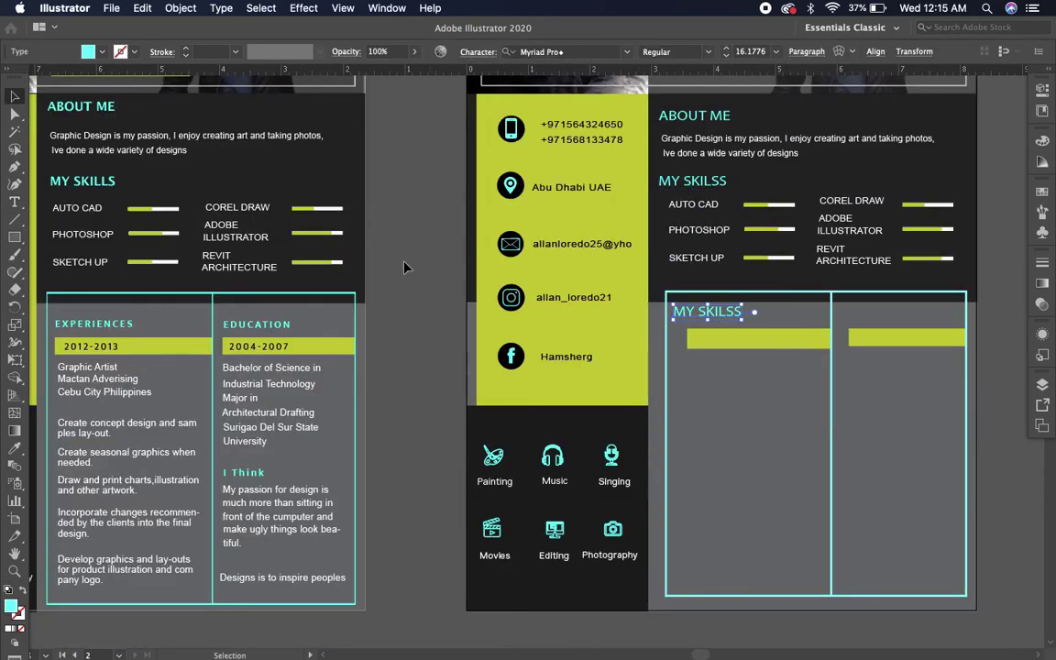
# Step: Create EXPERIENCES and EDUCATION headings side by side in the grey panel
pyautogui.doubleClick(706, 312)
pyautogui.hotkey('ctrl', 'a')
pyautogui.write('M')
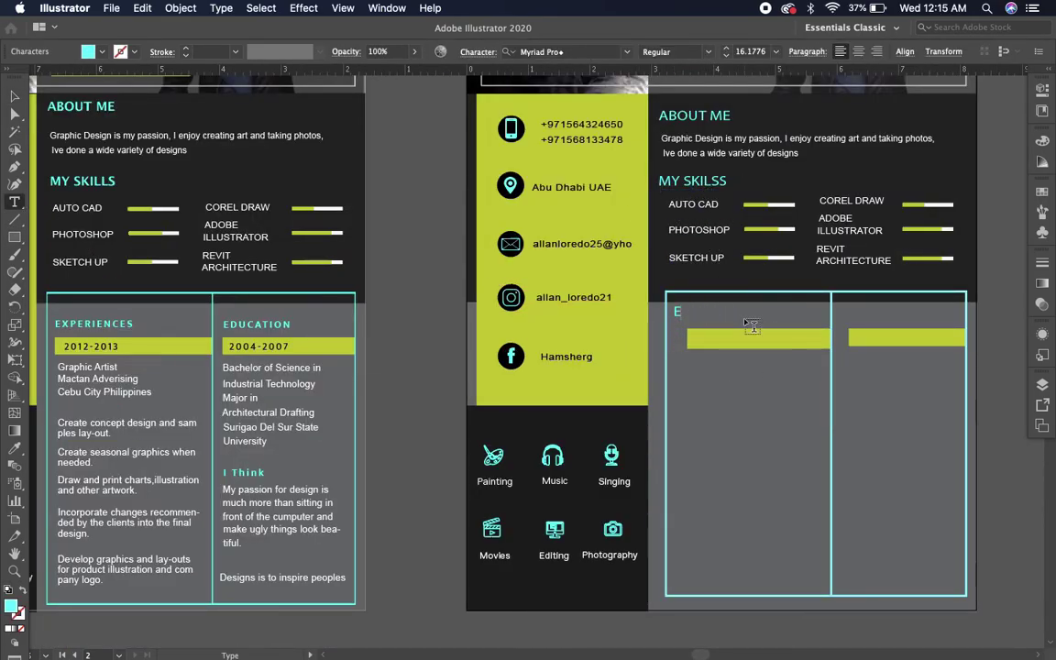
pyautogui.write('XPERIENCES')
pyautogui.press('Escape')
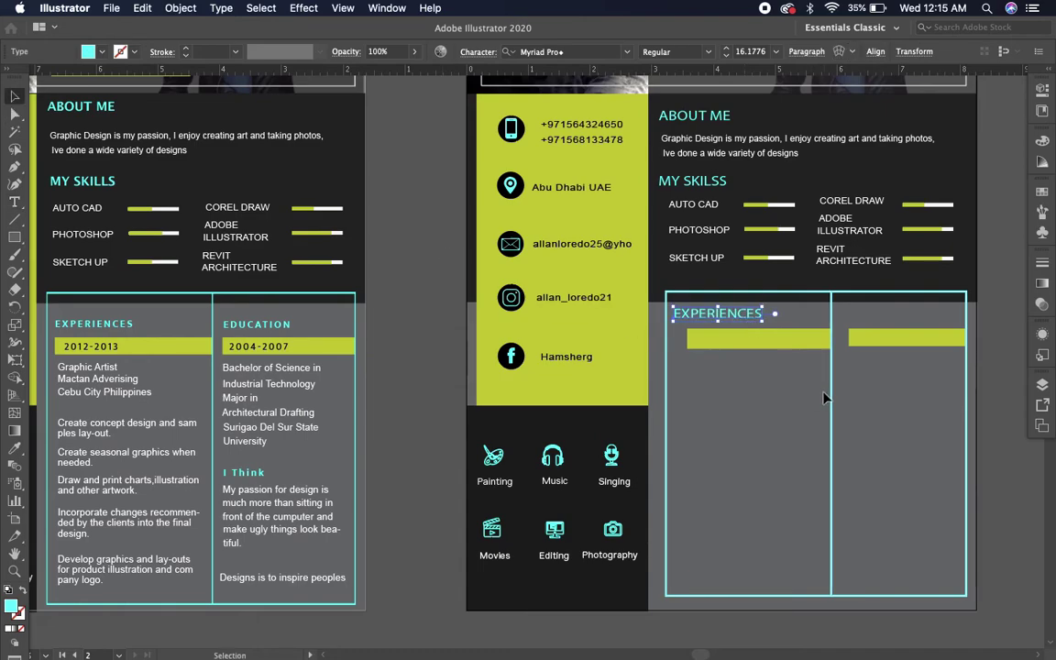
pyautogui.moveTo(733, 315)
pyautogui.mouseDown()
pyautogui.moveTo(902, 312)
pyautogui.moveTo(827, 311)
pyautogui.mouseUp()
pyautogui.write('t')
pyautogui.write('EDUCA')
pyautogui.write('TI')
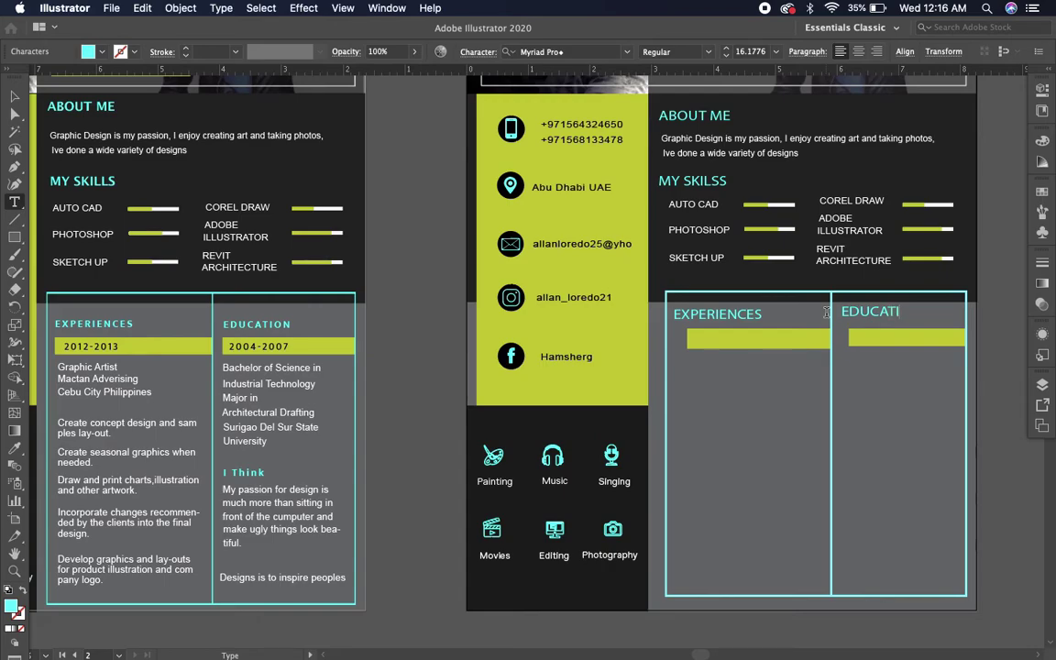
pyautogui.write('ON')
pyautogui.press('Escape')
pyautogui.click(988, 354)
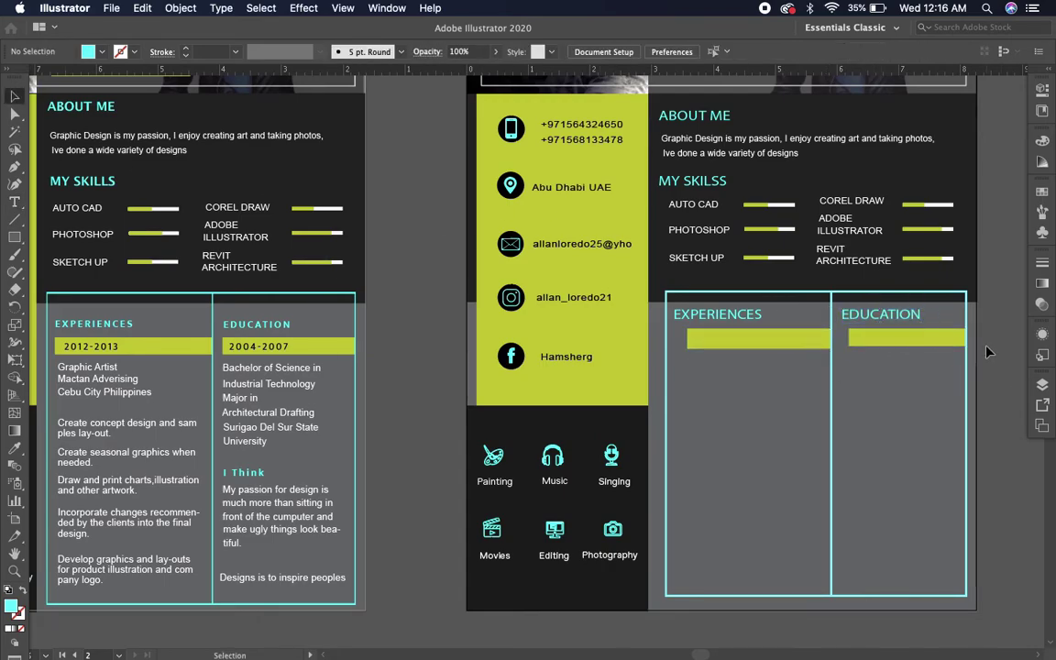
pyautogui.hscroll(-1, 550, 349)
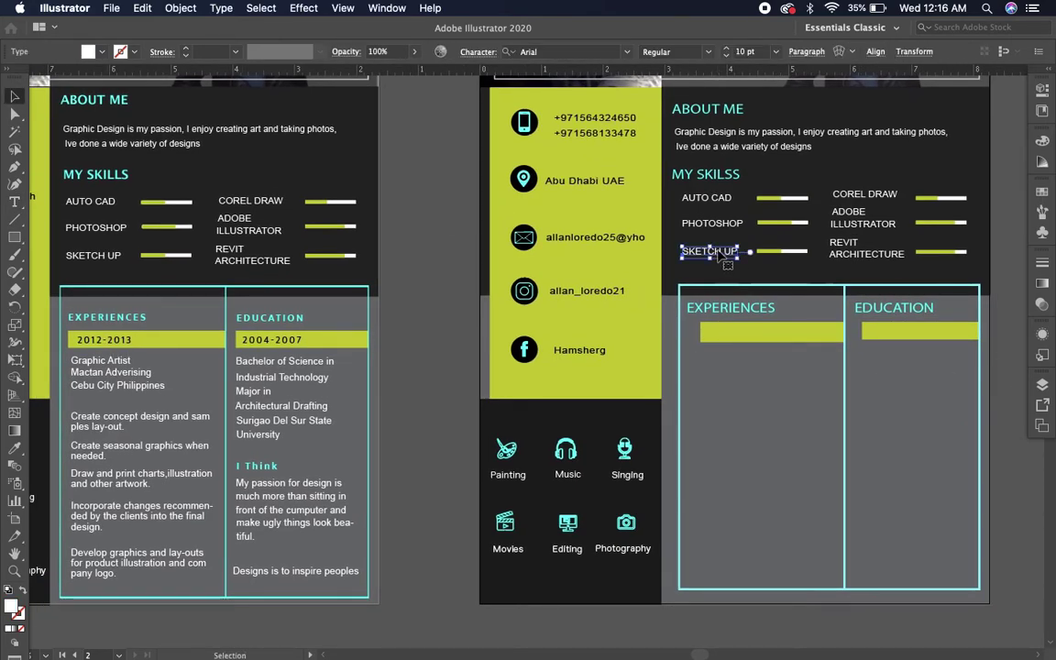
# Step: Put a black 2012 - 2013 date label on the Experiences yellow bar
pyautogui.moveTo(724, 252); pyautogui.dragTo(754, 334)
pyautogui.doubleClick(757, 332)
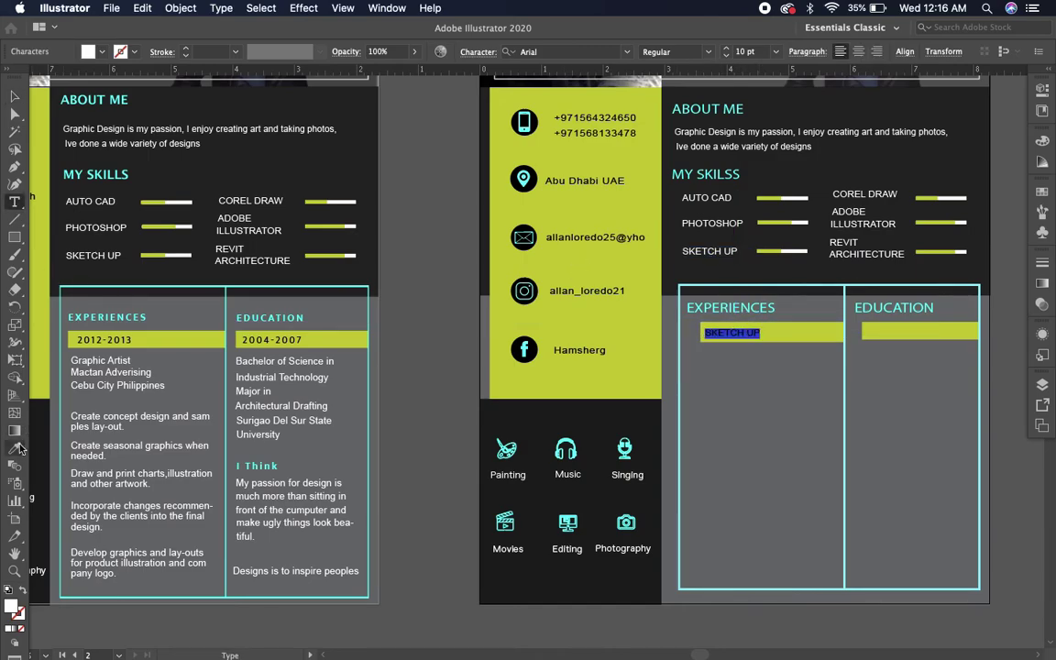
pyautogui.doubleClick(12, 606)
pyautogui.moveTo(684, 241)
pyautogui.mouseDown()
pyautogui.moveTo(783, 307)
pyautogui.moveTo(701, 334)
pyautogui.mouseUp()
pyautogui.press('Return')
pyautogui.click(394, 267)
pyautogui.write('2012 - 2013')
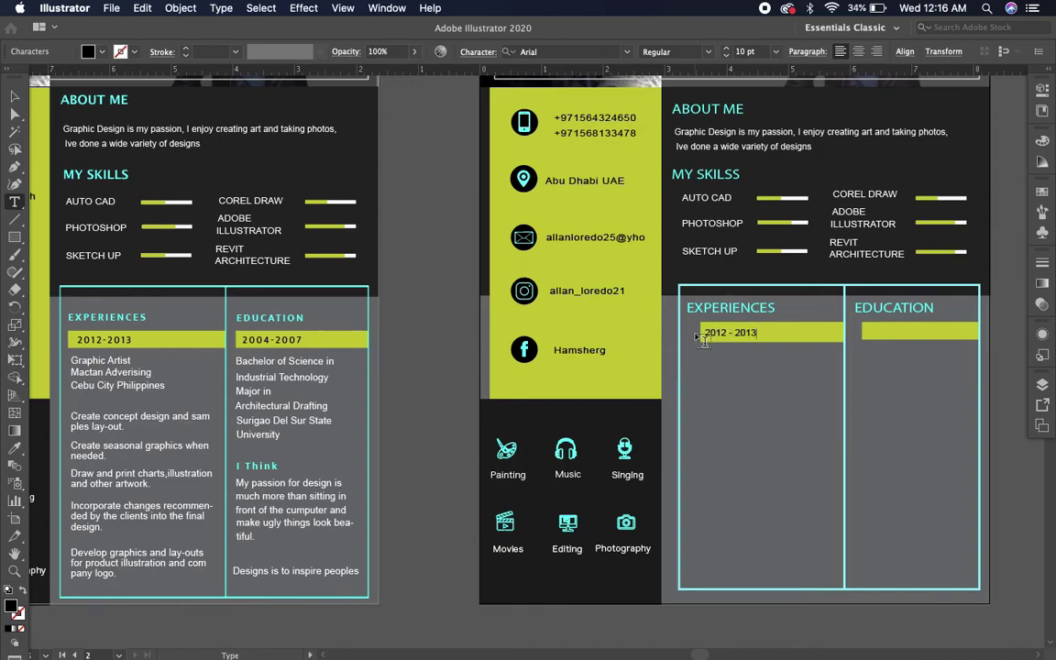
pyautogui.press('Escape')
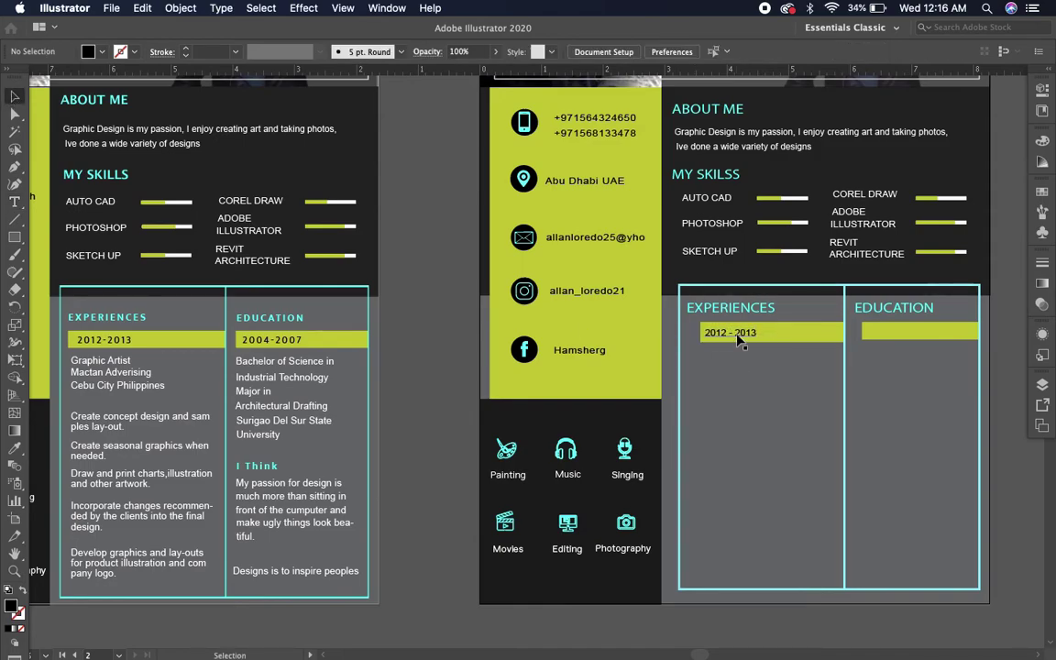
# Step: Copy the date into the Education bar as 2004 - 2007, plus a copy below Experiences
pyautogui.moveTo(730, 333); pyautogui.dragTo(893, 332)
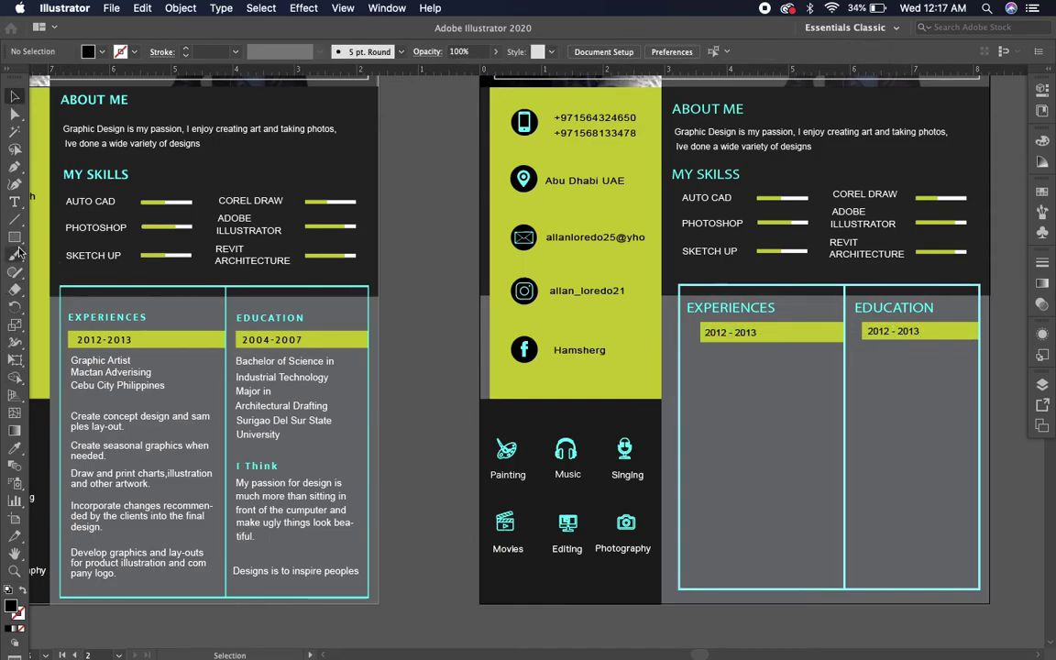
pyautogui.write('2')
pyautogui.press('Return')
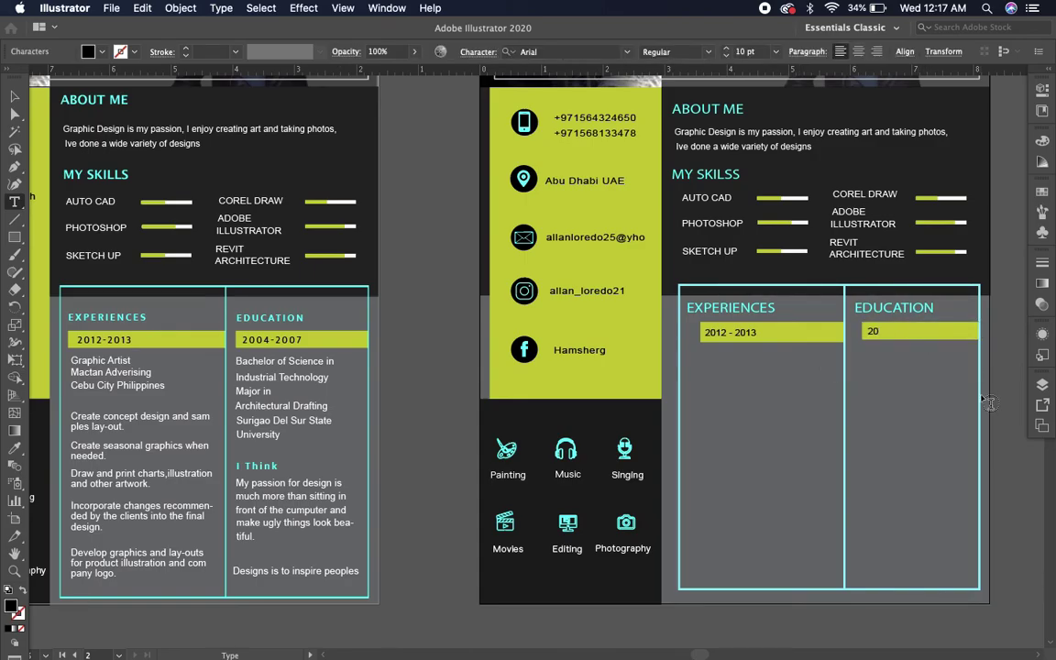
pyautogui.write('04 - 2007')
pyautogui.press('Escape')
pyautogui.moveTo(642, 258)
pyautogui.mouseDown()
pyautogui.moveTo(580, 319)
pyautogui.moveTo(636, 251)
pyautogui.mouseUp()
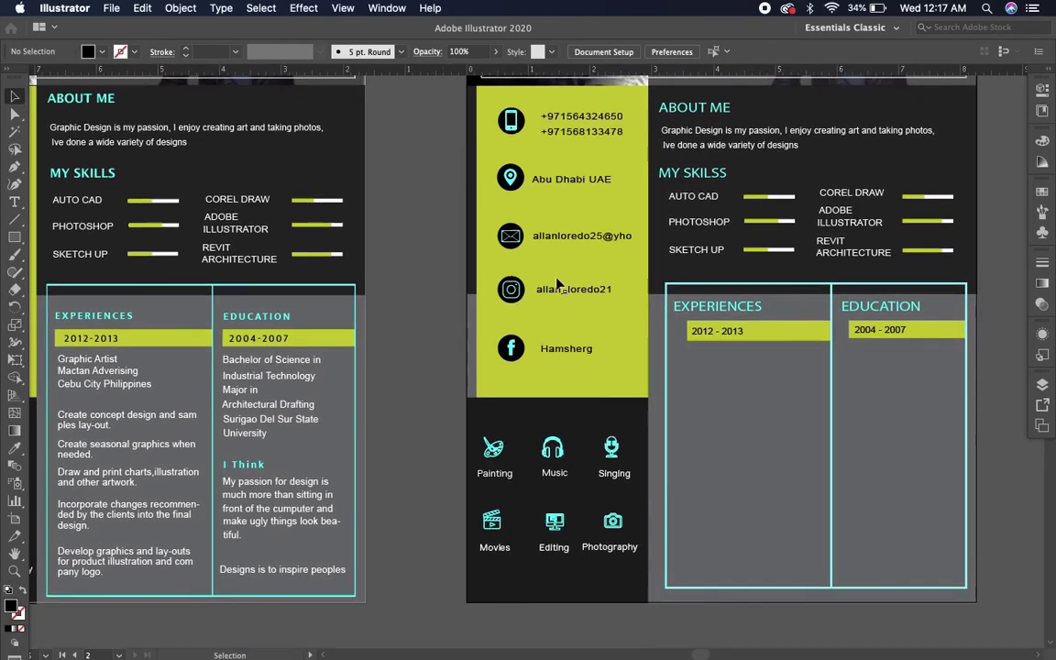
pyautogui.moveTo(729, 334); pyautogui.dragTo(718, 357)
# Step: Turn the copied date line white and retype it as the Graphic Artis job line
pyautogui.tripleClick(707, 351)
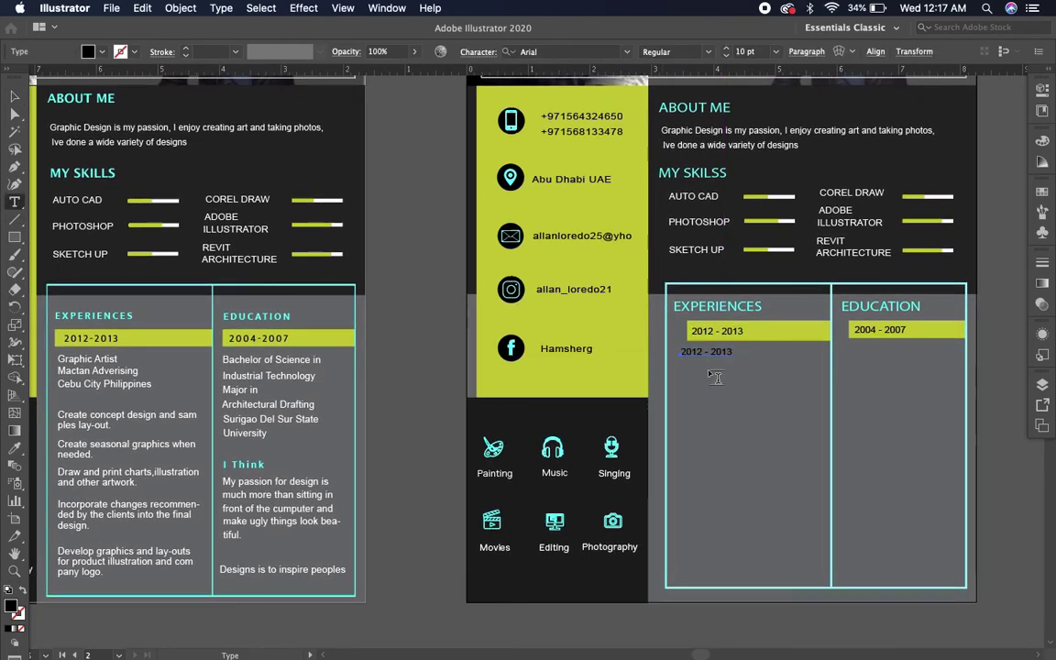
pyautogui.click(1042, 191)
pyautogui.press('Escape')
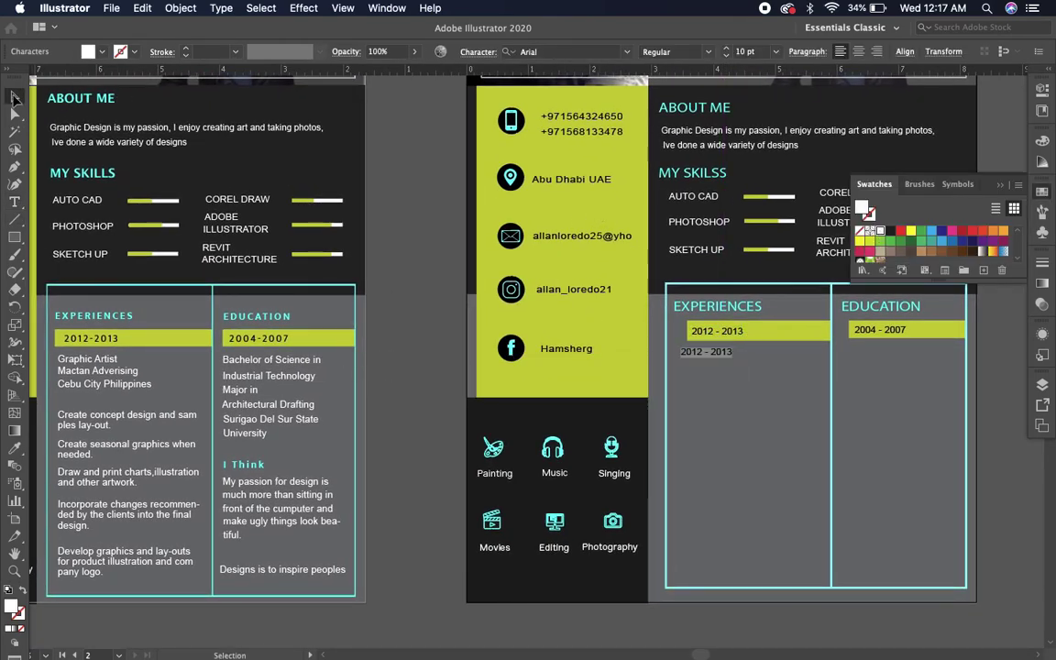
pyautogui.click(413, 275)
pyautogui.tripleClick(706, 351)
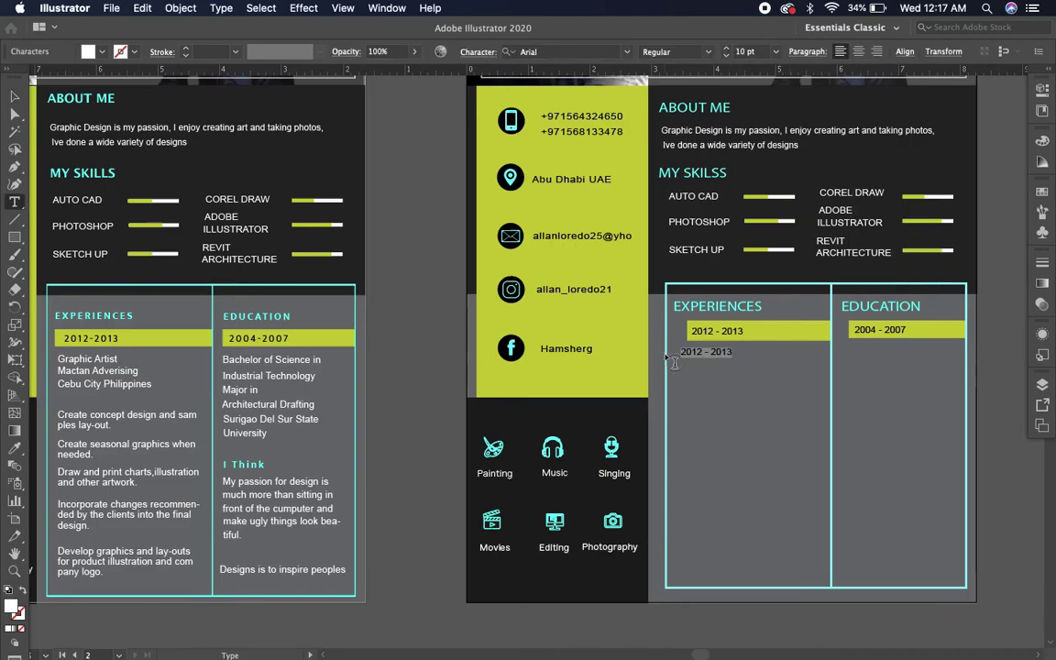
pyautogui.write('Graphic Artis')
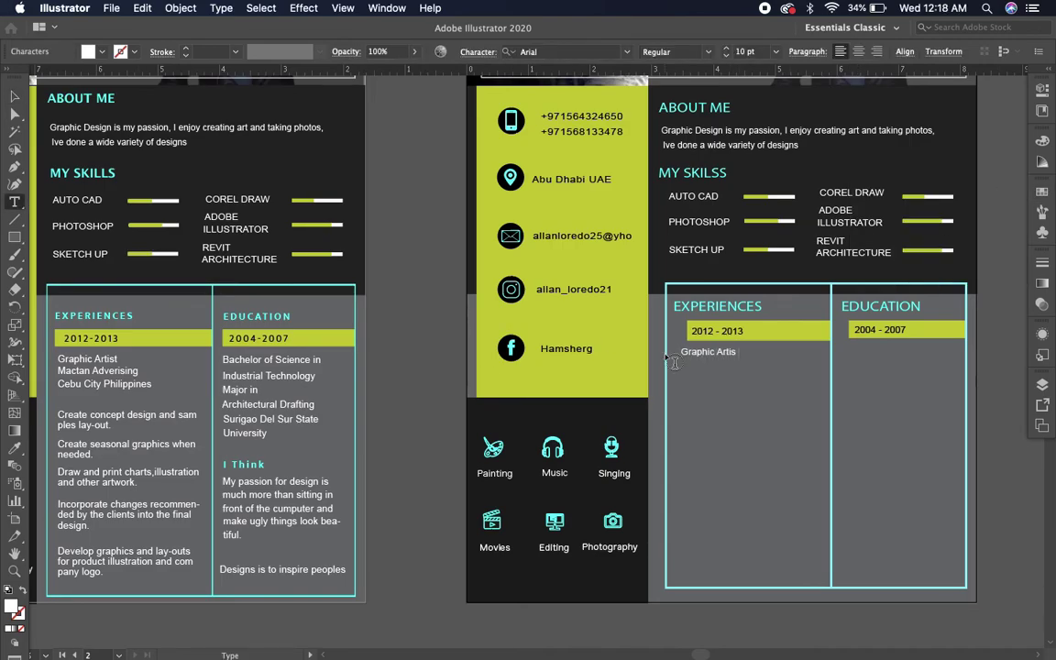
pyautogui.press('Escape')
# Step: Add 'Mactan Cebu Advetising' and 'Designs is to inspire peoples' lines beneath it
pyautogui.moveTo(706, 352); pyautogui.dragTo(706, 364)
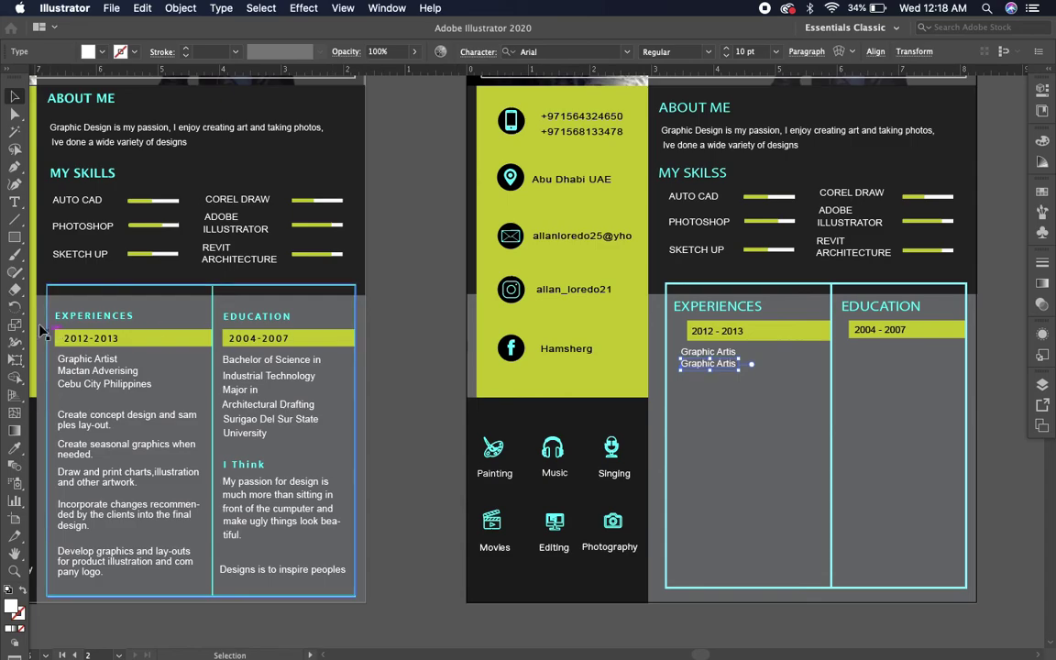
pyautogui.tripleClick(708, 363)
pyautogui.write('Mactan')
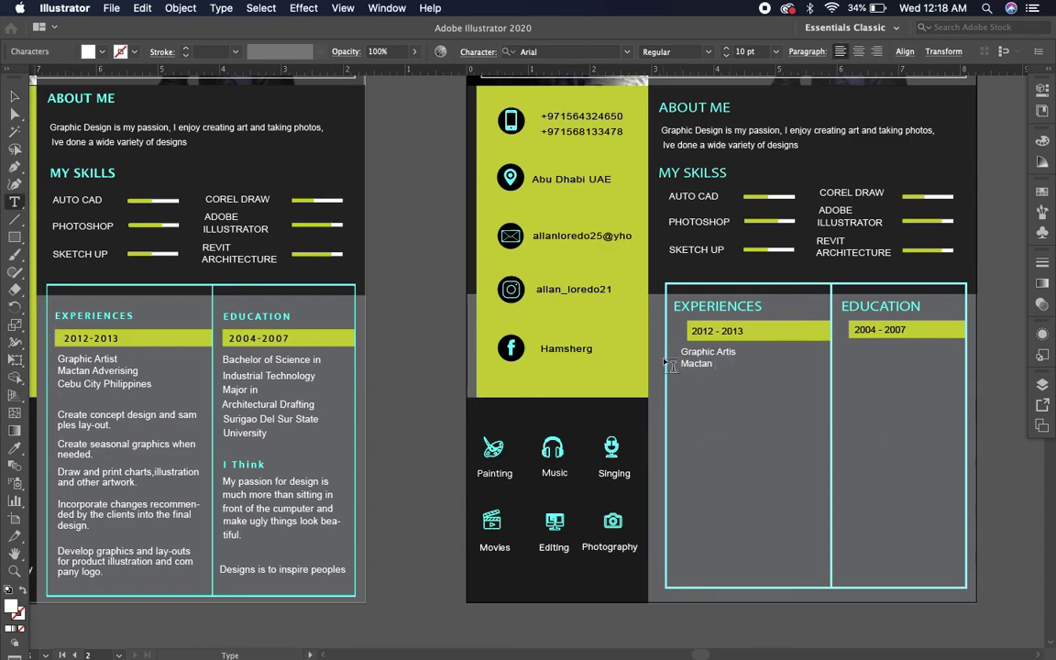
pyautogui.write(' Cebu Adve')
pyautogui.press('Escape')
pyautogui.moveTo(724, 364); pyautogui.dragTo(724, 379)
pyautogui.click(776, 424)
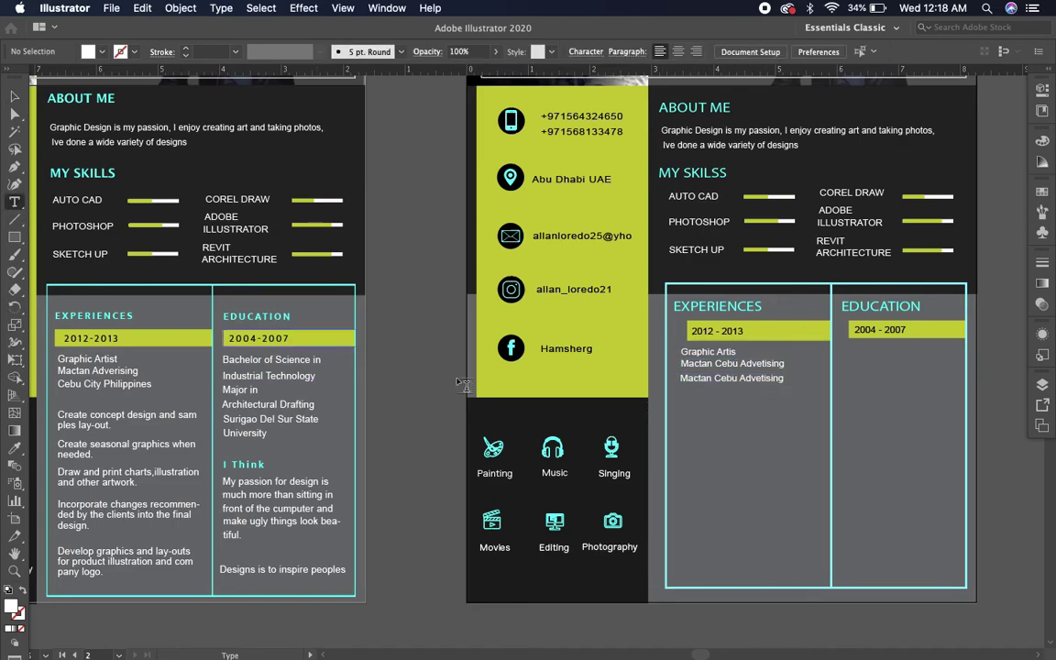
pyautogui.tripleClick(683, 379)
pyautogui.write('Cebu')
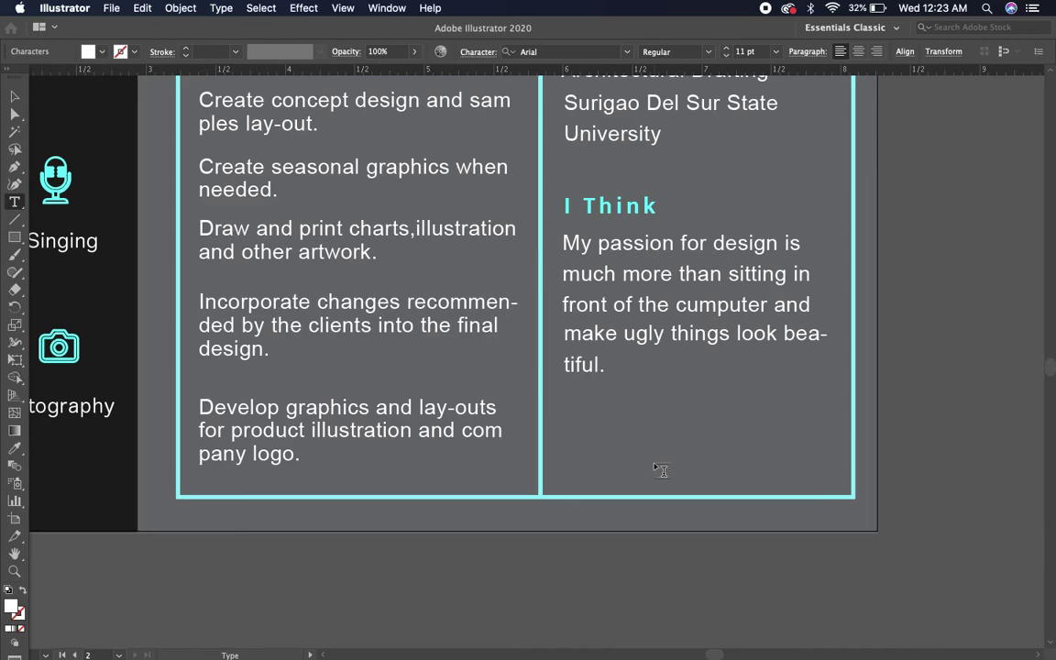
pyautogui.write('D')
pyautogui.write('esig')
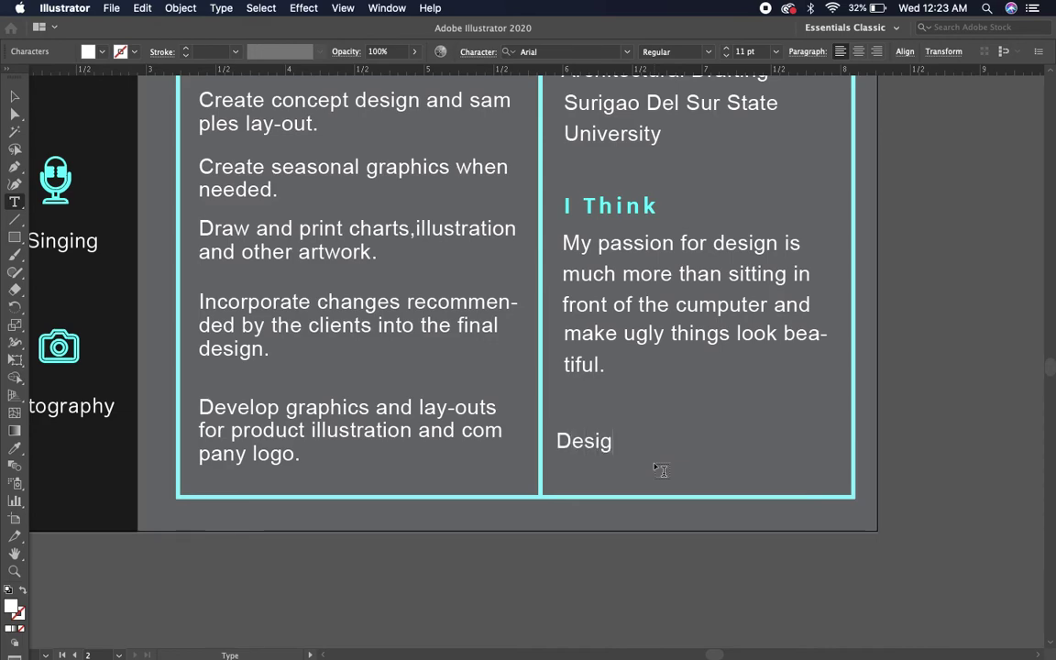
pyautogui.write('ns inspire')
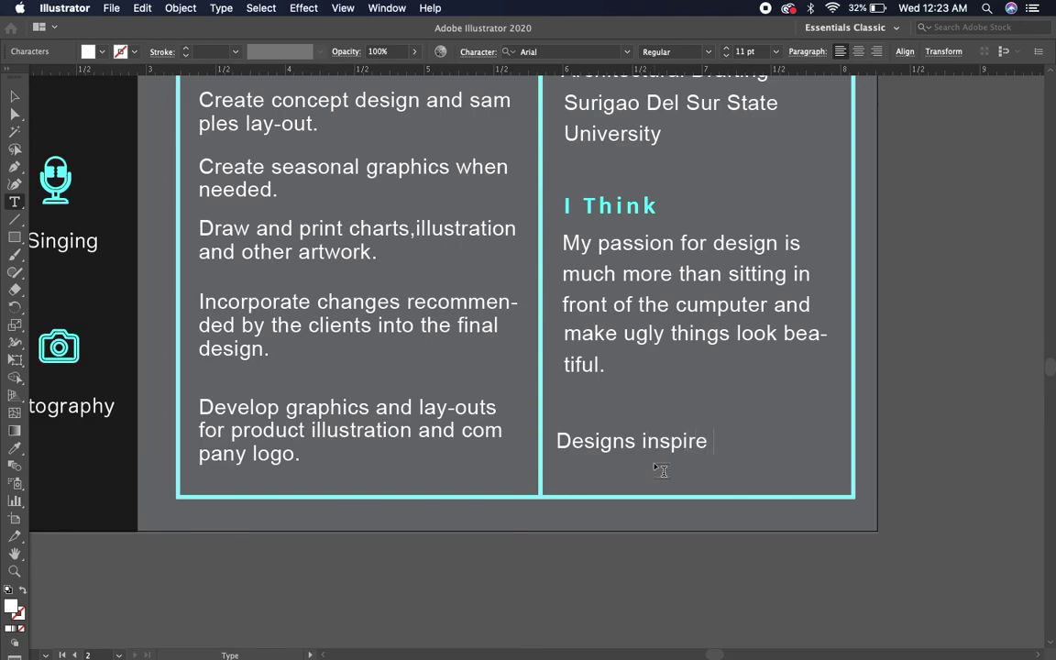
pyautogui.write('opl')
pyautogui.write('es')
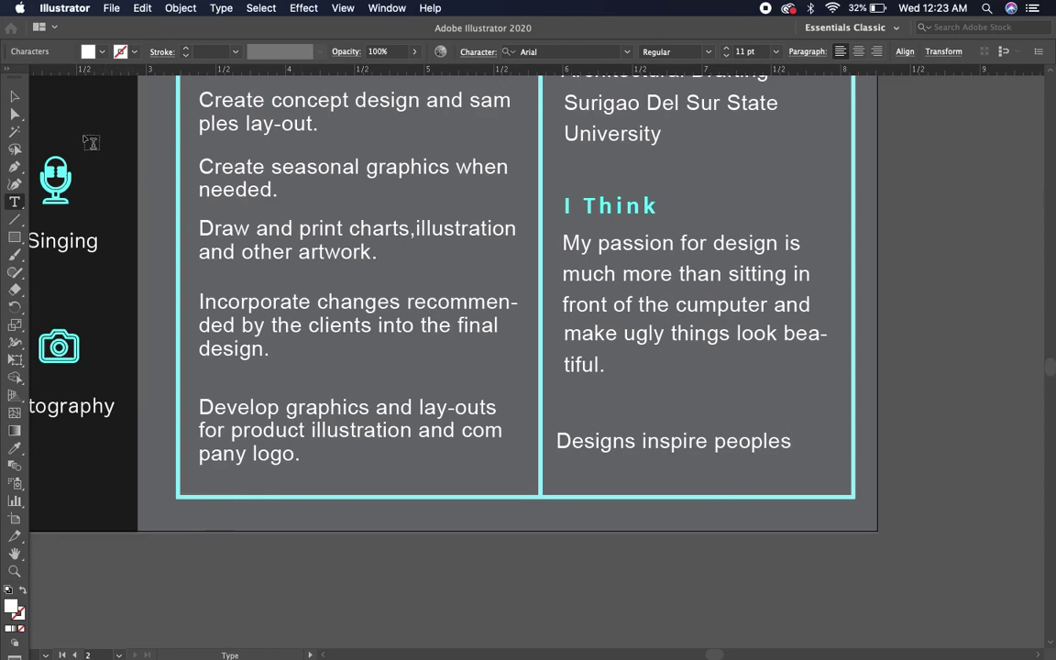
pyautogui.click(15, 95)
pyautogui.hotkey('ctrl', '0')
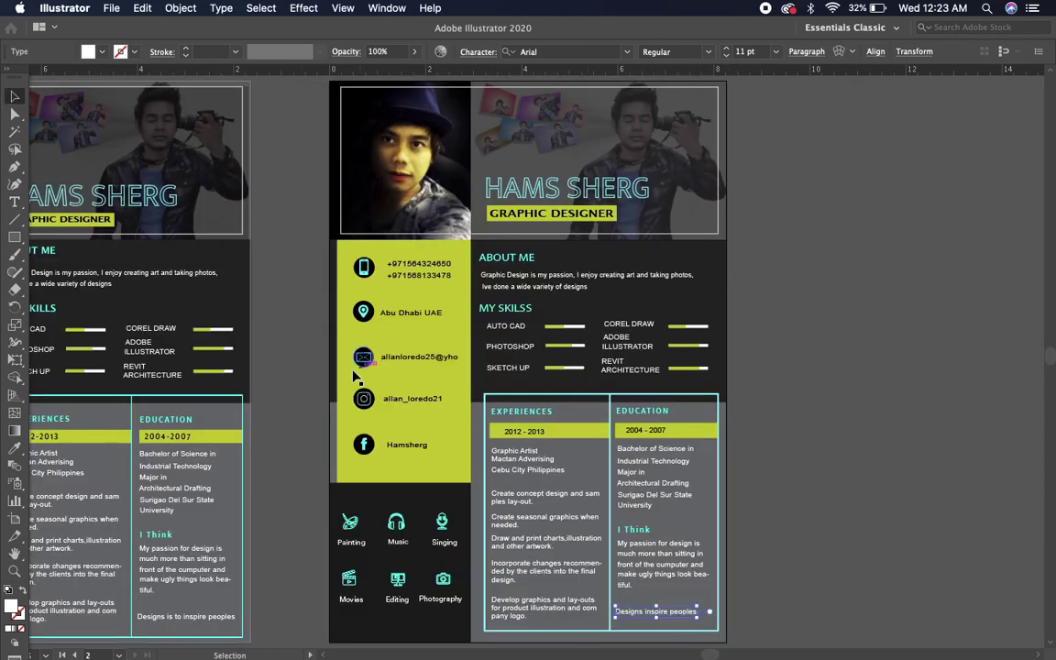
pyautogui.click(282, 398)
pyautogui.hscroll(-3, 393, 382)
pyautogui.click(15, 571)
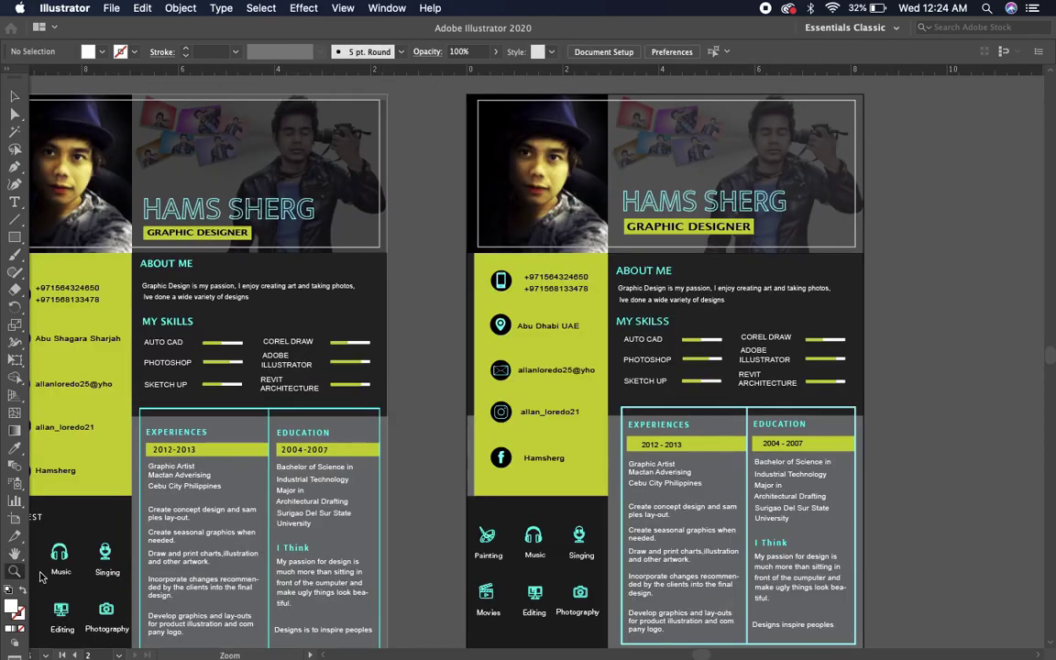
pyautogui.keyDown('alt'); pyautogui.click(487, 516); pyautogui.keyUp('alt')
pyautogui.moveTo(487, 516)
pyautogui.mouseDown()
pyautogui.moveTo(448, 479)
pyautogui.moveTo(531, 443)
pyautogui.mouseUp()
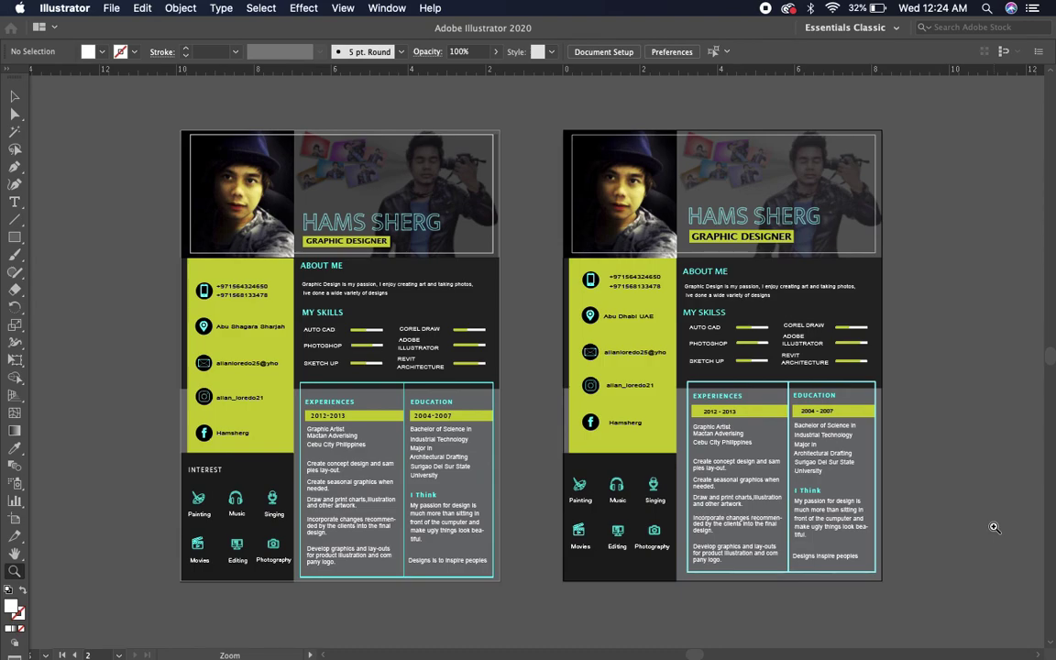
pyautogui.hotkey('ctrl', '+')
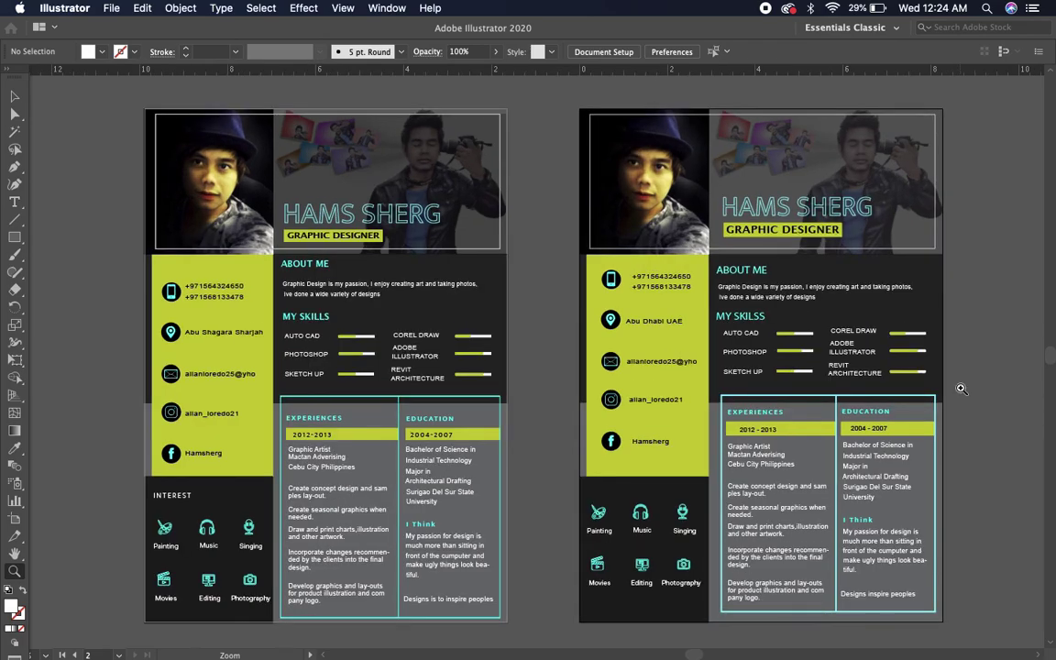